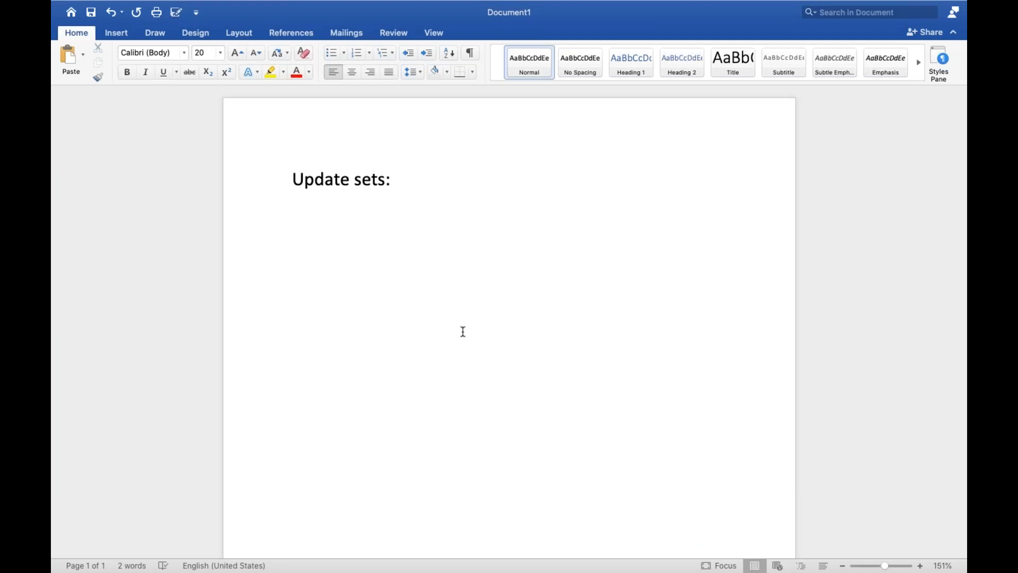
# Below the "Update sets:" heading, enter "Group of customizations that can be moved from one instance to another instance.".
pyautogui.press('Return')
pyautogui.press('Return')
pyautogui.write('Gro')
pyautogui.write('up of cus')
pyautogui.write('tomizati')
pyautogui.write('ons that')
pyautogui.write(' can be mo')
pyautogui.write('b')
pyautogui.press('BackSpace')
pyautogui.write('ved ')
pyautogui.write('from one')
pyautogui.write(' instance t')
pyautogui.write('o another i')
pyautogui.write('nstance ')
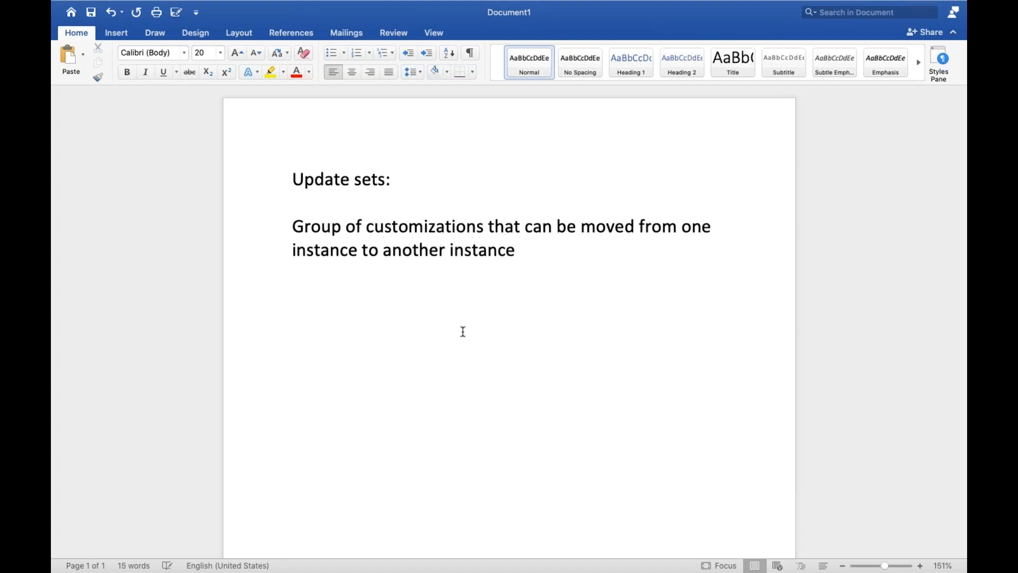
pyautogui.write('.')
# Add the line "Dev Environment (development )" below the update set definition, separated by blank lines.
pyautogui.press('Return')
pyautogui.press('Return')
pyautogui.write('Deve')
pyautogui.press('BackSpace')
pyautogui.write('Environme')
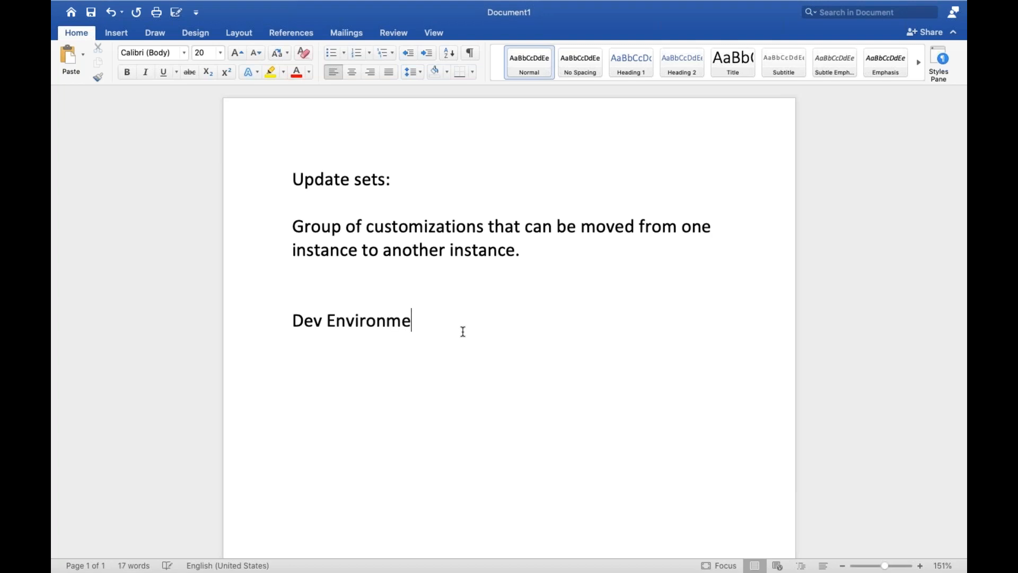
pyautogui.write('nt (d)')
pyautogui.press('Left')
pyautogui.write('develop')
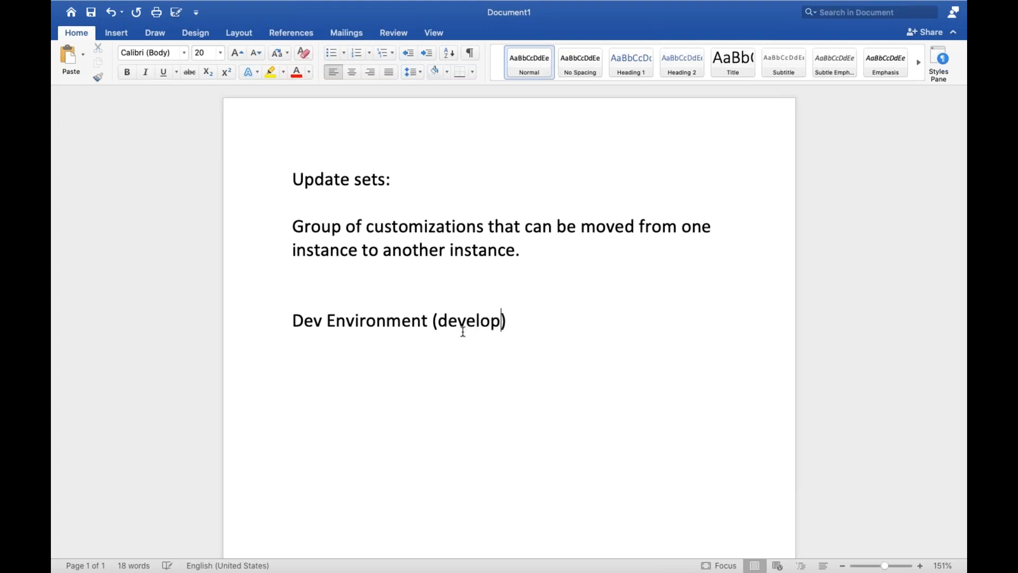
pyautogui.write('et')
pyautogui.press('BackSpace')
pyautogui.press('BackSpace')
pyautogui.write('ment')
pyautogui.press('Return')
pyautogui.press('Return')
pyautogui.press('BackSpace')
pyautogui.press('BackSpace')
# Prefix the Dev Environment line with the number "1.".
pyautogui.press('Left')
pyautogui.press('Left')
pyautogui.press('Left')
pyautogui.press('Left')
pyautogui.press('Left')
pyautogui.press('Left')
pyautogui.press('Left')
pyautogui.press('Left')
pyautogui.press('Left')
pyautogui.press('Left')
pyautogui.press('Left')
pyautogui.press('Left')
pyautogui.press('Left')
pyautogui.press('Left')
pyautogui.press('Left')
pyautogui.press('Left')
pyautogui.press('Left')
pyautogui.press('Left')
pyautogui.press('Left')
pyautogui.press('Left')
pyautogui.press('Left')
pyautogui.press('Left')
pyautogui.press('Left')
pyautogui.press('Left')
pyautogui.press('Left')
pyautogui.press('Left')
pyautogui.press('Left')
pyautogui.press('Left')
pyautogui.press('Left')
pyautogui.write('1.')
# Add a second numbered item reading "2. Test or QA Environment : this will be sed for testing" below the Dev Environment line.
pyautogui.click(576, 325)
pyautogui.press('Return')
pyautogui.press('Return')
pyautogui.write('2. Test')
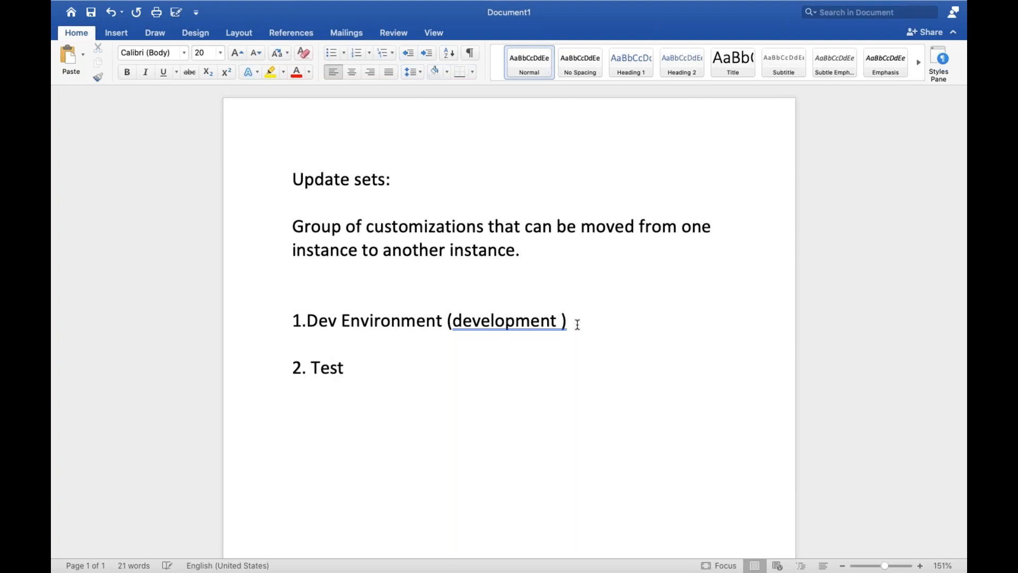
pyautogui.write(' or QA')
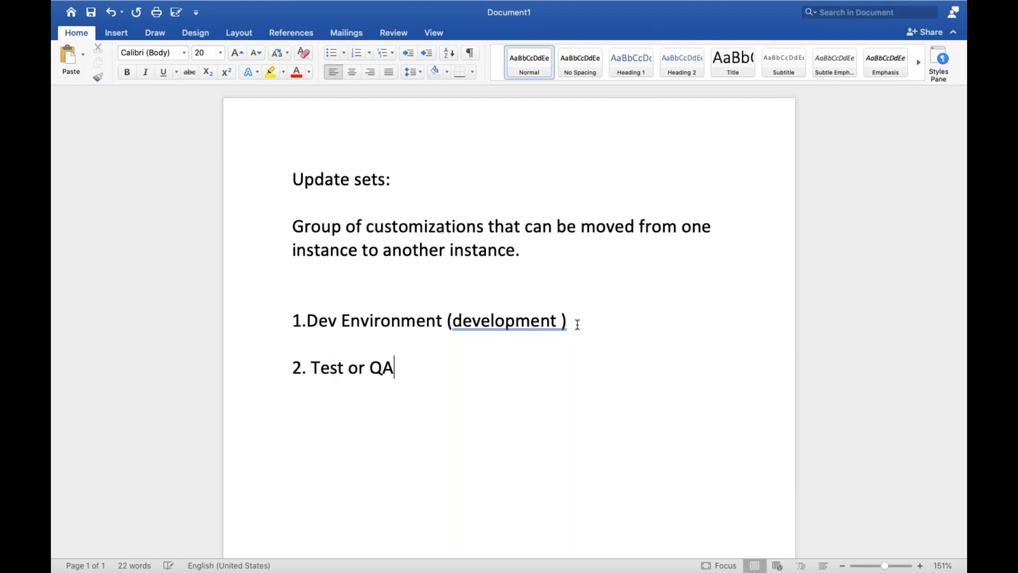
pyautogui.write(' Environment : ')
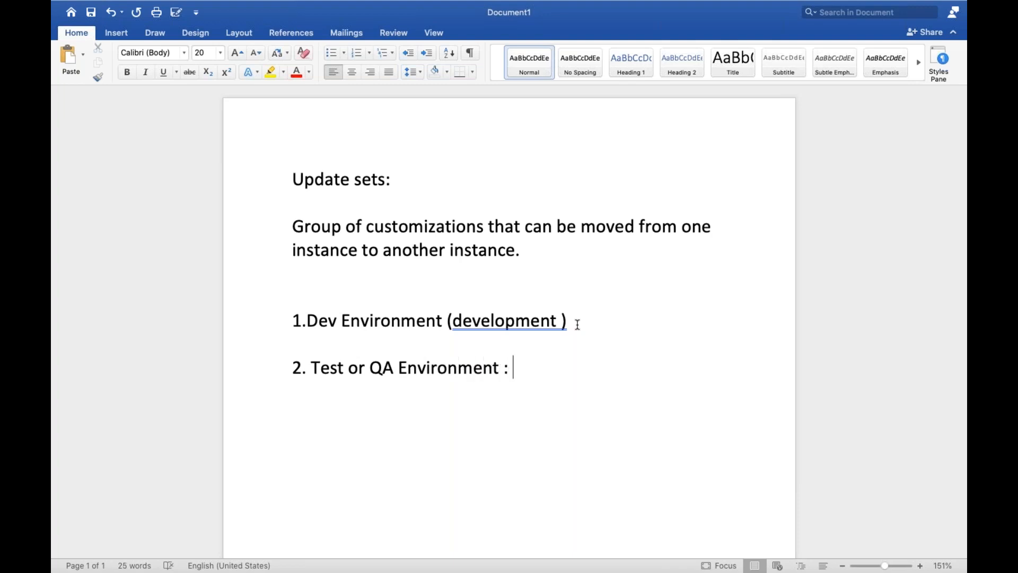
pyautogui.write('this will ')
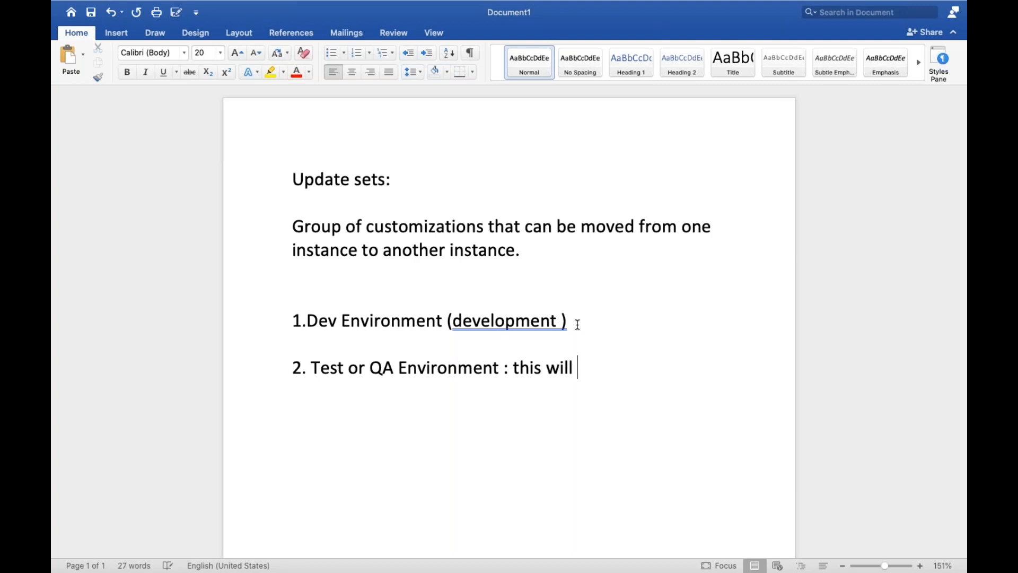
pyautogui.write('be sed f')
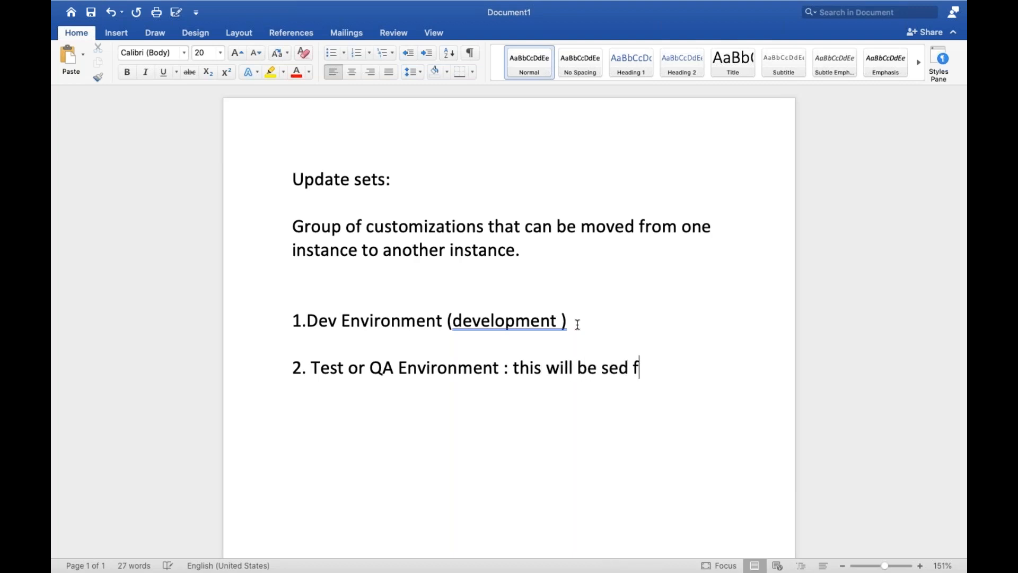
pyautogui.write('or testing')
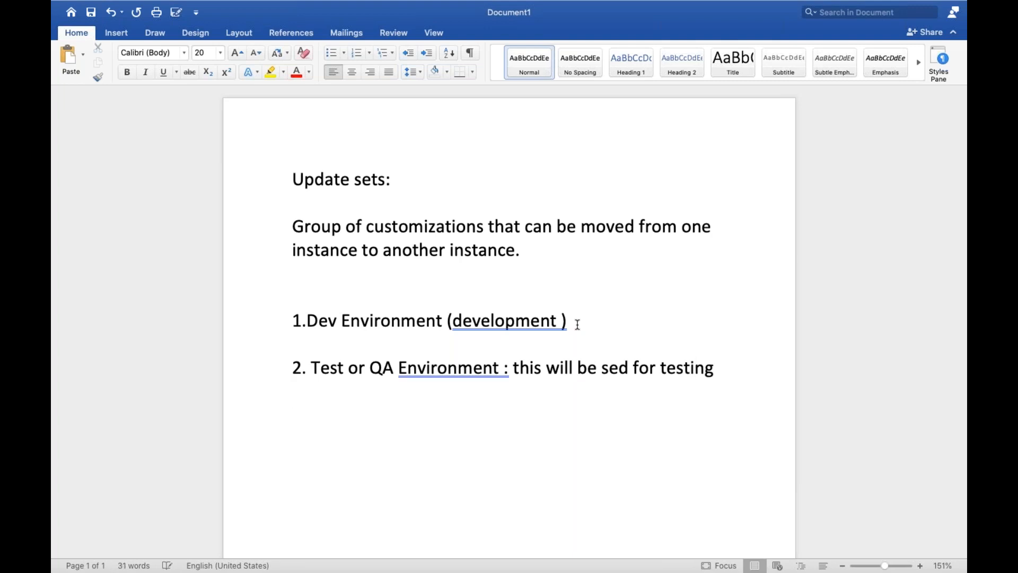
pyautogui.write(' 3.')
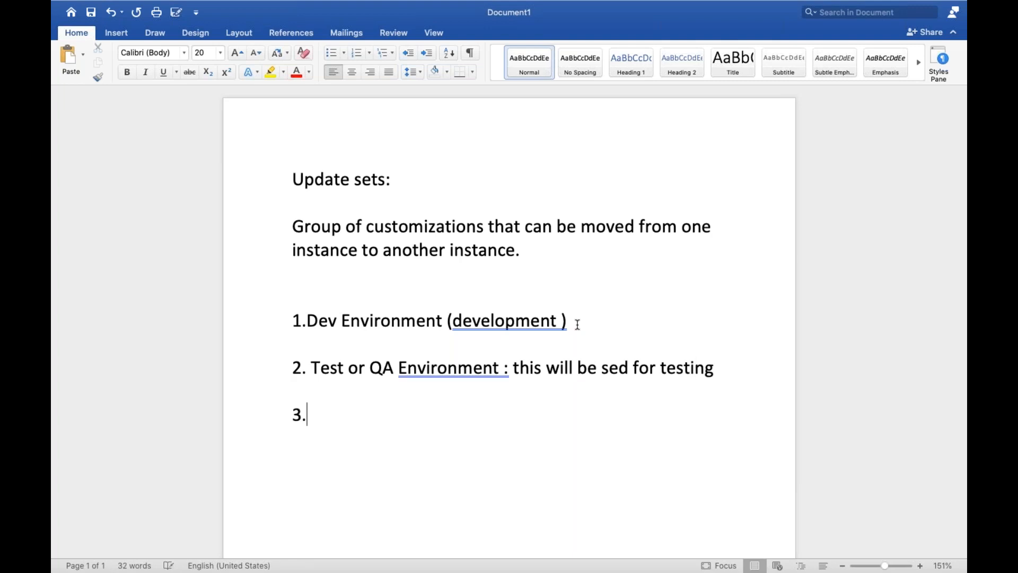
pyautogui.write('Productio')
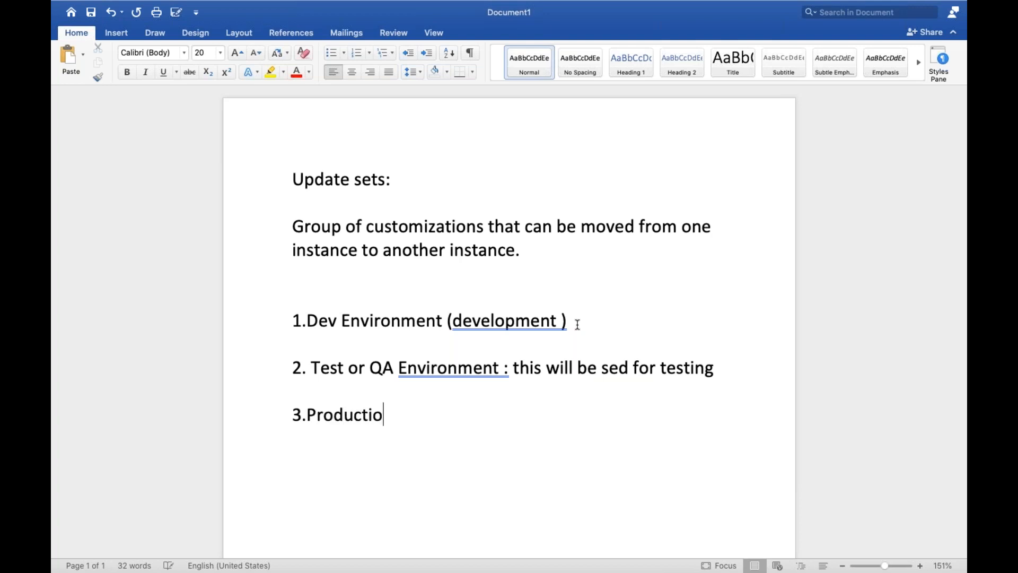
pyautogui.write('n : end users will ')
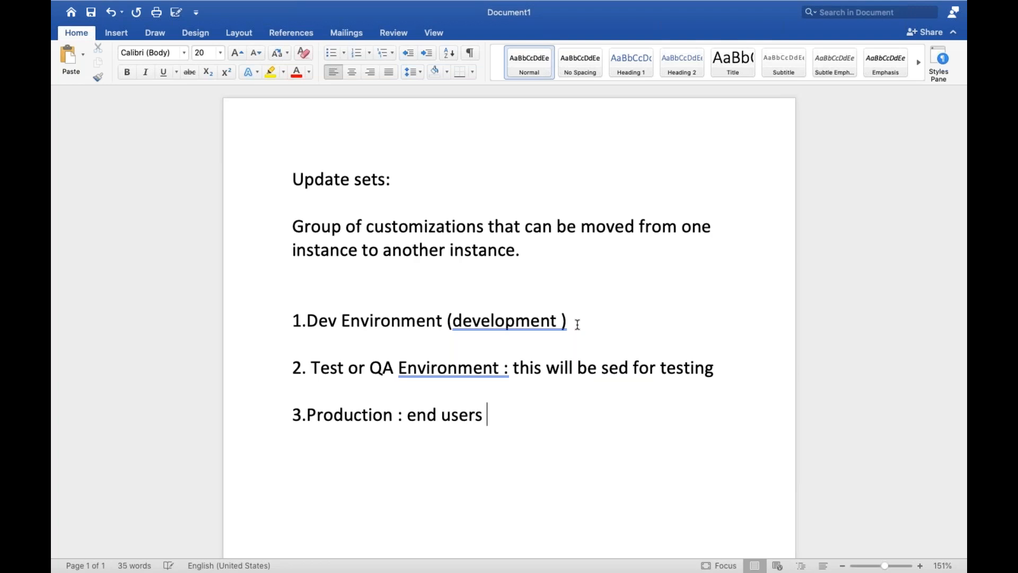
pyautogui.write('use this')
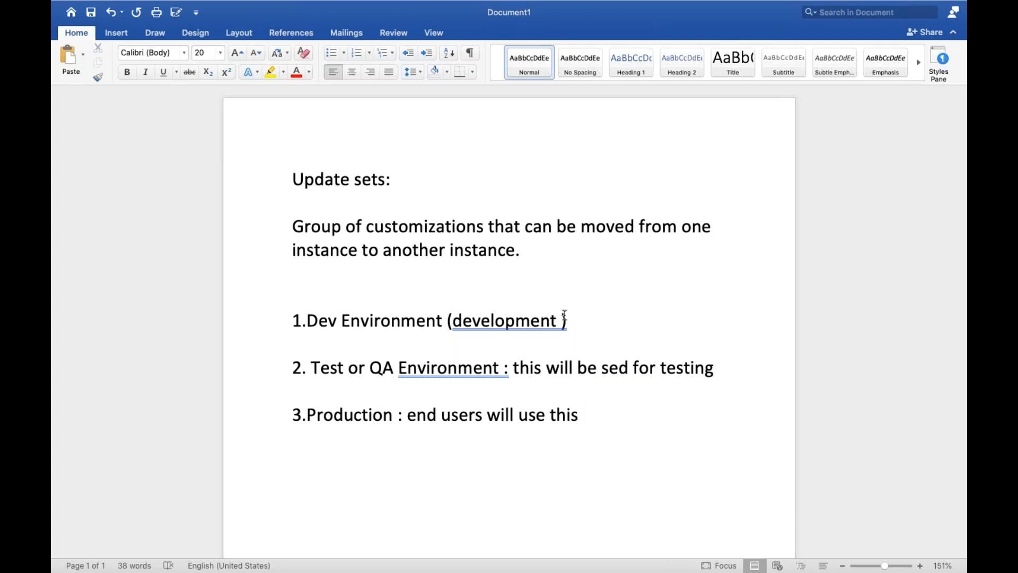
# Accept the suggested grammar correction "development)" in item 1 and insert a new line below that item.
pyautogui.rightClick(452, 322)
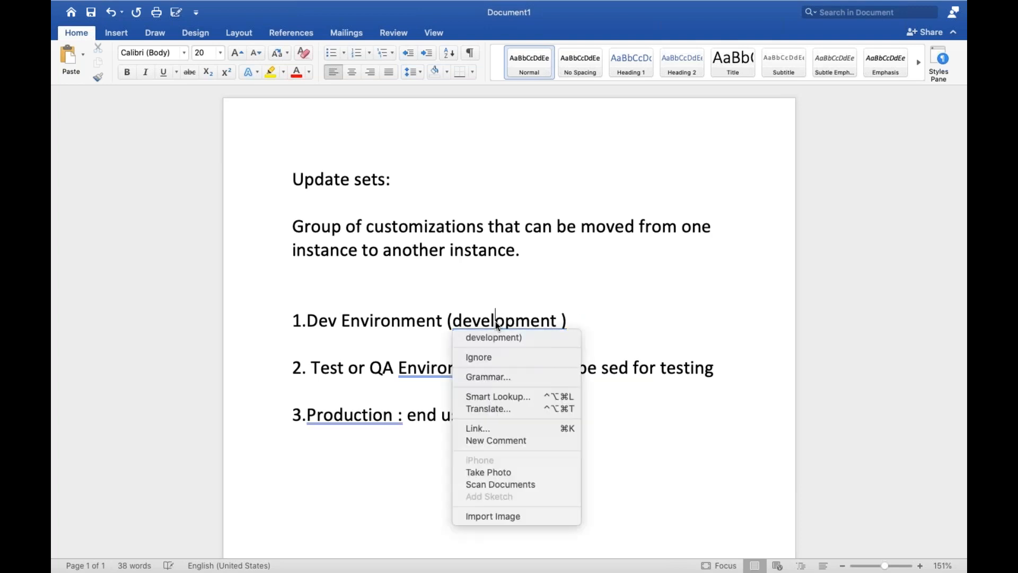
pyautogui.click(504, 335)
pyautogui.click(591, 322)
pyautogui.press('Return')
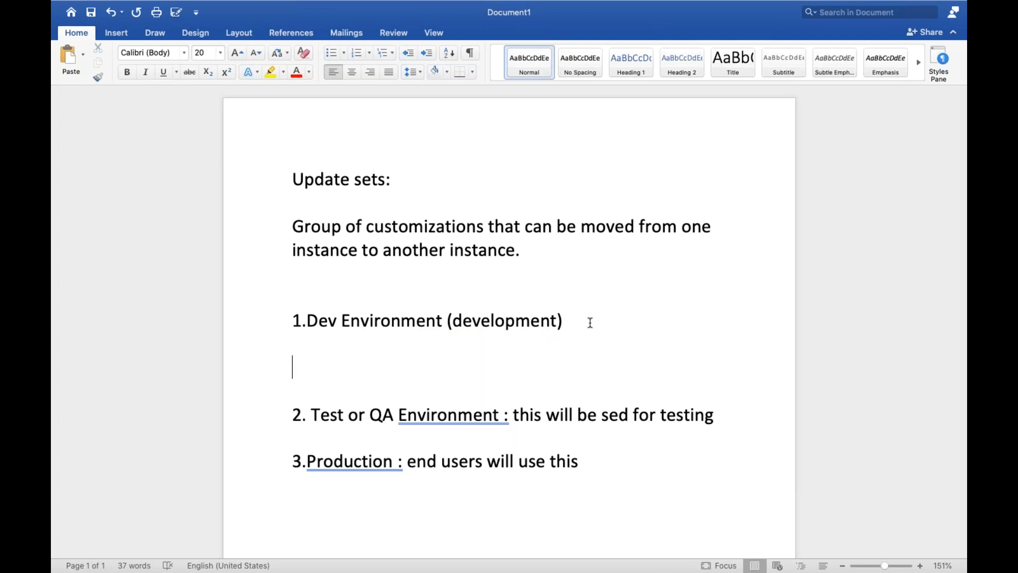
# Switch to Chrome to view the ServiceNow instance's address and homepage, and return to the Word document.
pyautogui.hotkey('ctrl', 'Left')
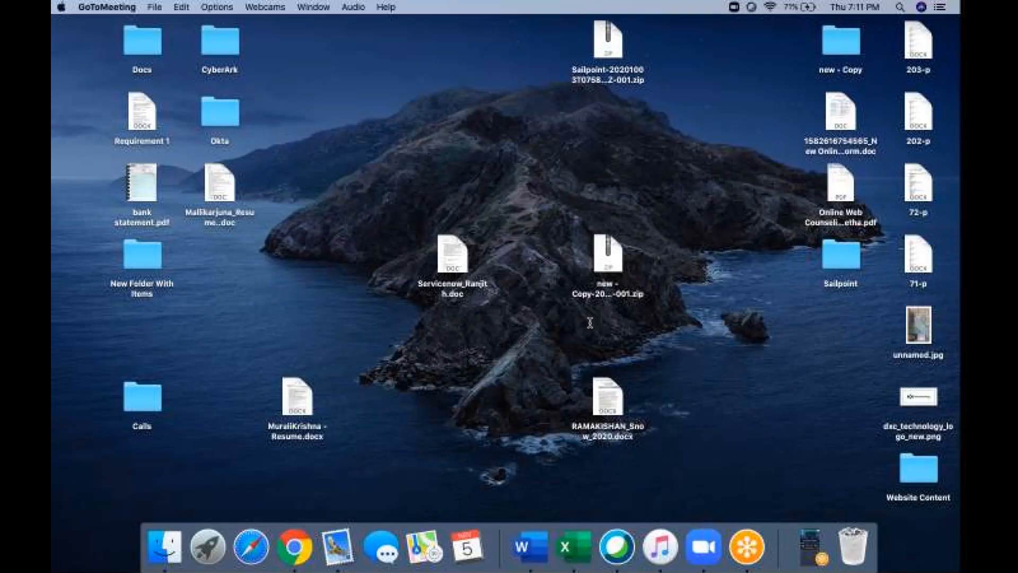
pyautogui.click(295, 546)
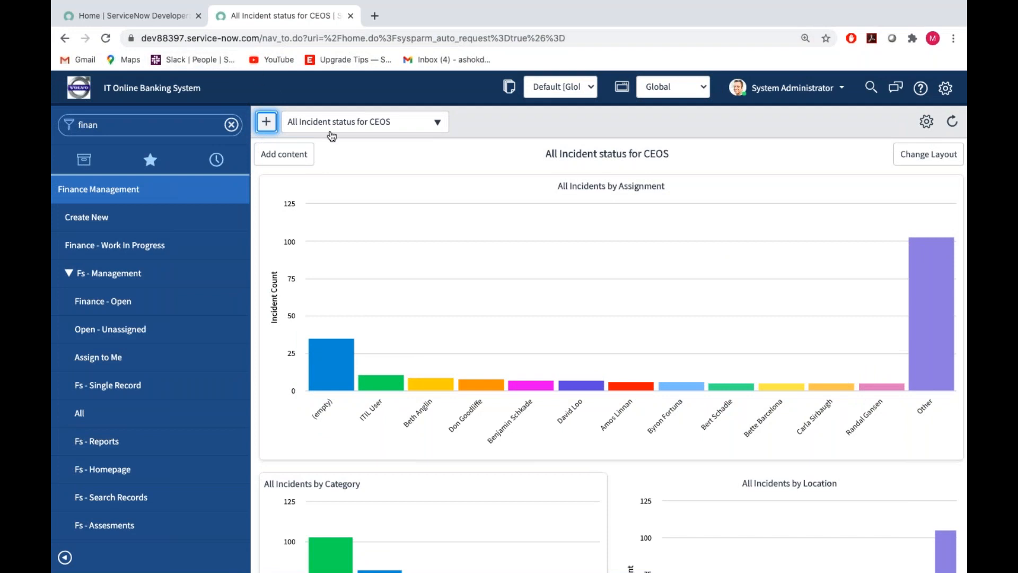
pyautogui.hotkey('ctrl', 'Right')
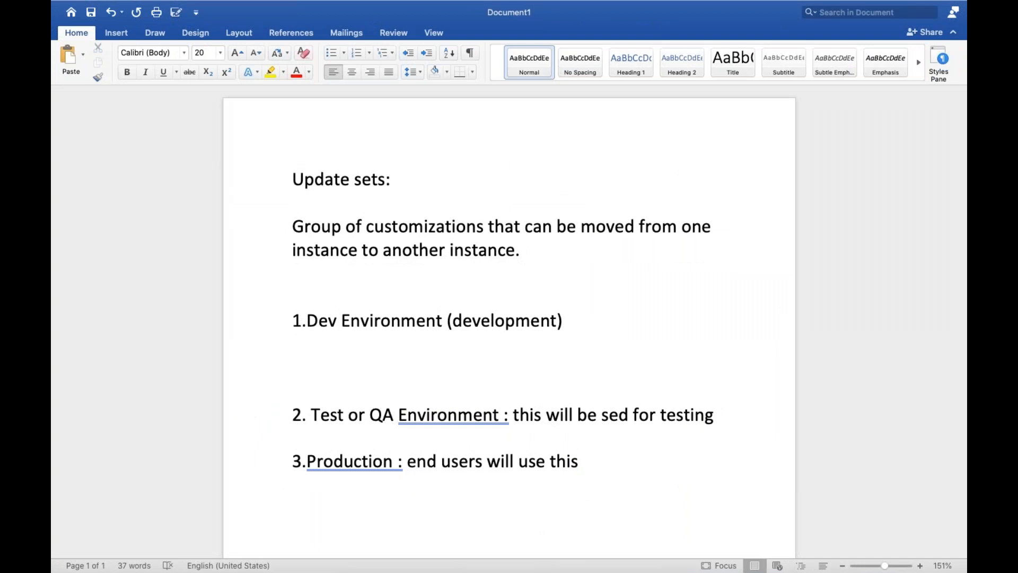
# Enter the development instance address "Virtusadev.service-now.com" below item 1.
pyautogui.write('virt')
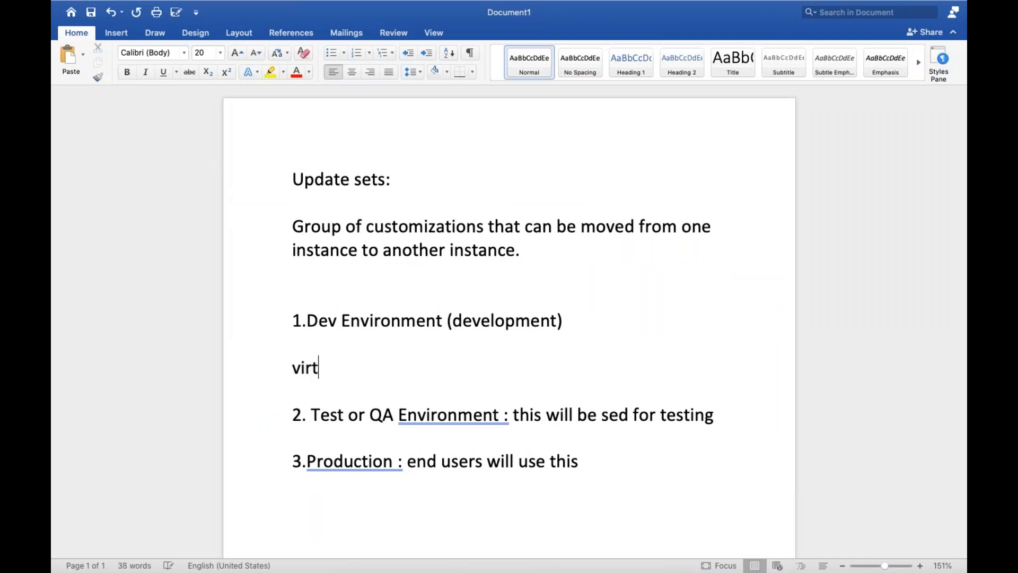
pyautogui.write('usadev.se')
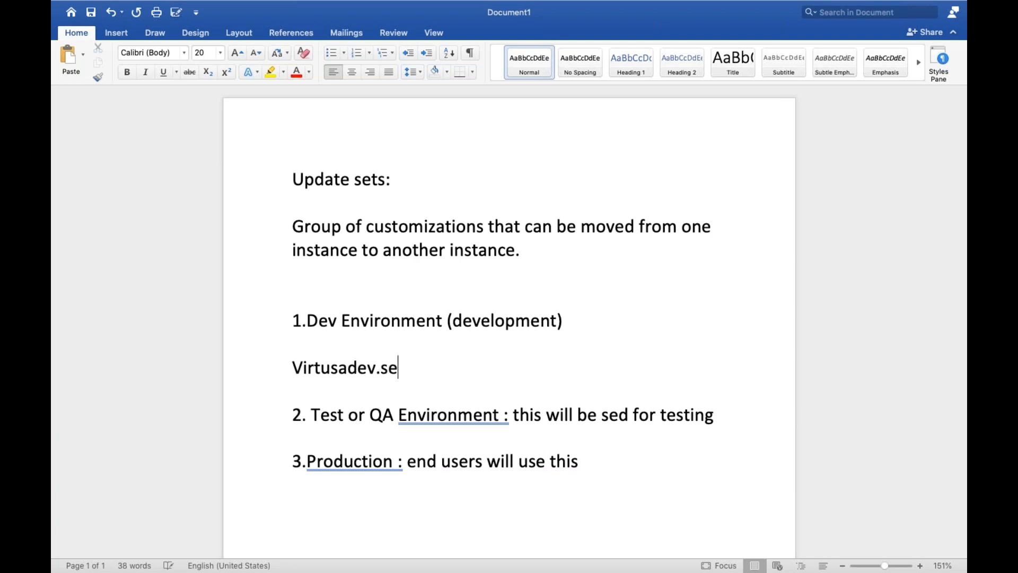
pyautogui.write('rvice-now.com')
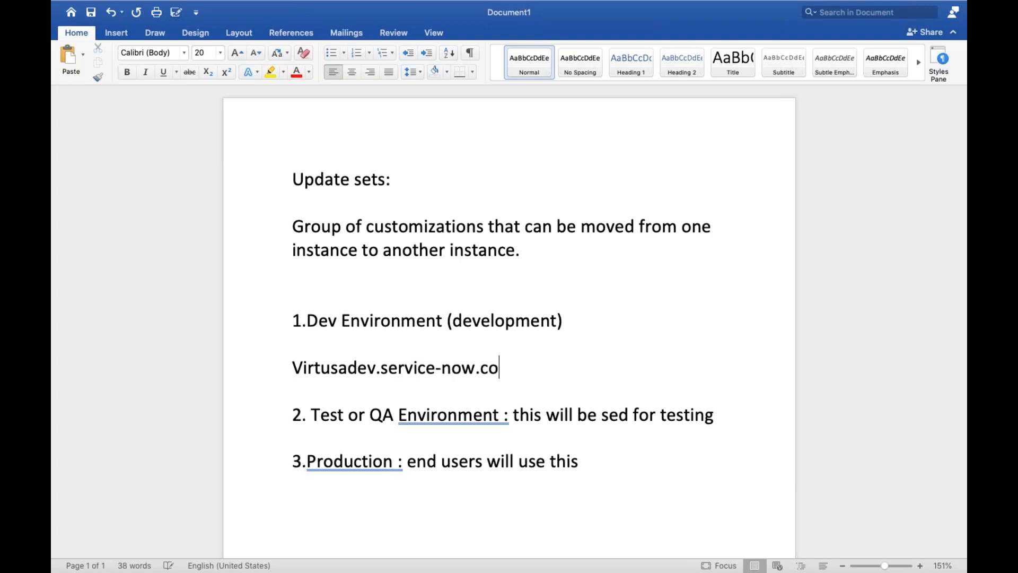
# Enter the test instance address "Virtusatest.service-now.com" directly below item 2.
pyautogui.click(342, 435)
pyautogui.write('vier')
pyautogui.press('BackSpace')
pyautogui.press('BackSpace')
pyautogui.write('rtusatest.service-now.com')
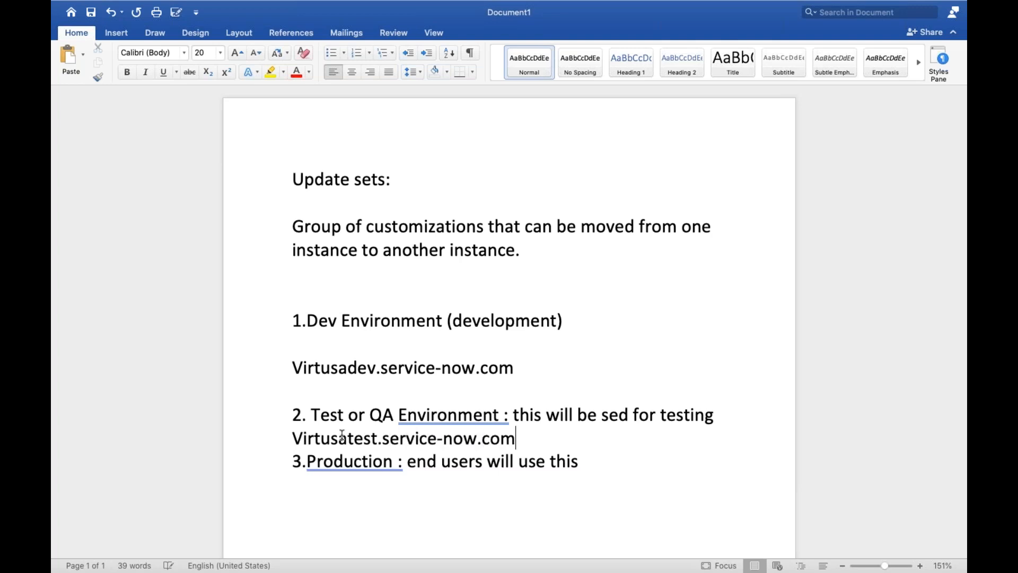
# Enter the production instance address "Virtusa.service-now.com" below item 3, followed by blank lines.
pyautogui.click(352, 484)
pyautogui.press('Return')
pyautogui.write('virtusa.')
pyautogui.write('ser')
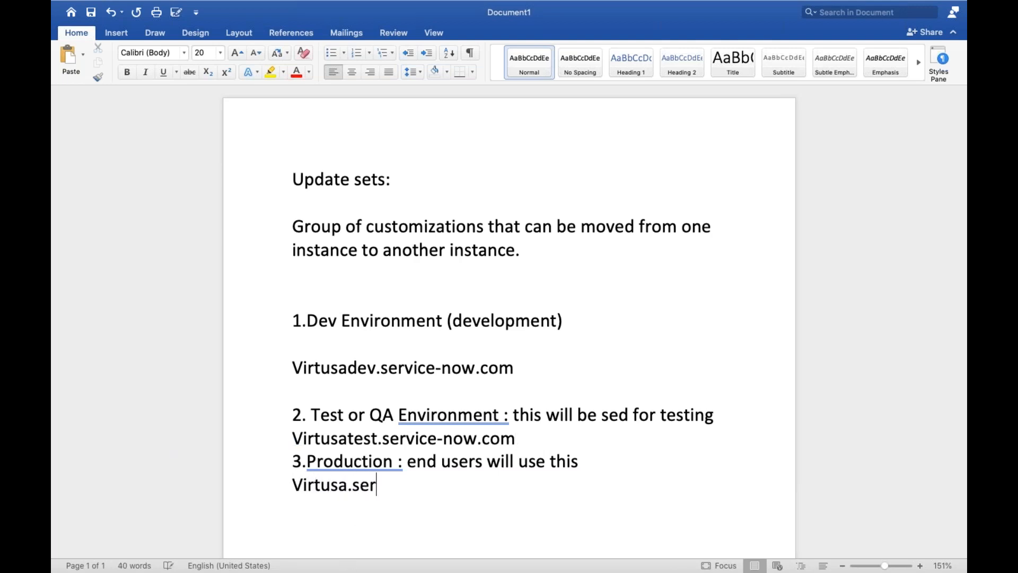
pyautogui.write('vice-now.com')
pyautogui.press('Return')
pyautogui.press('Return')
pyautogui.press('Return')
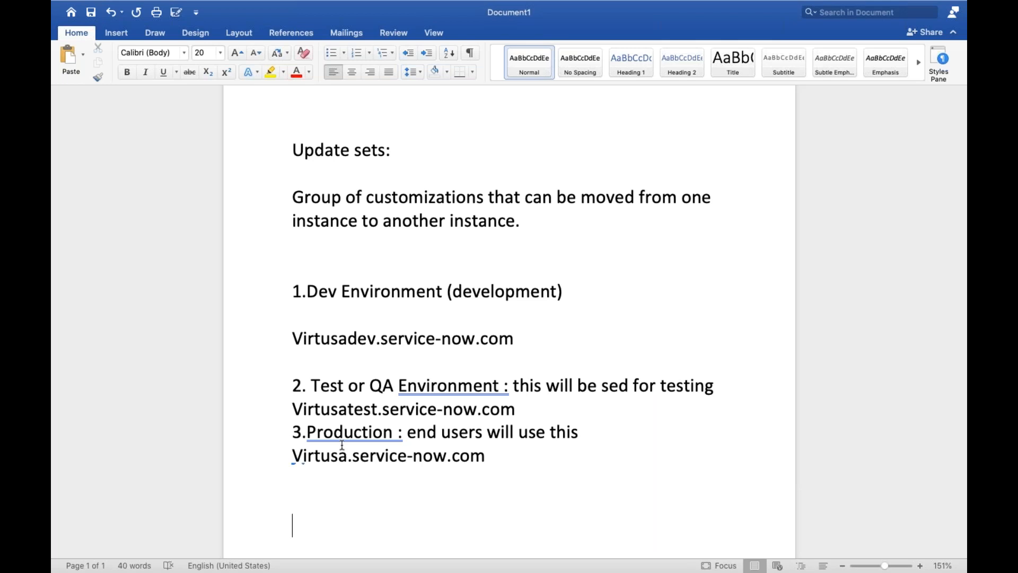
# Insert three more blank lines after the production instance address.
pyautogui.scroll(-2, 531, 403)
pyautogui.click(532, 298)
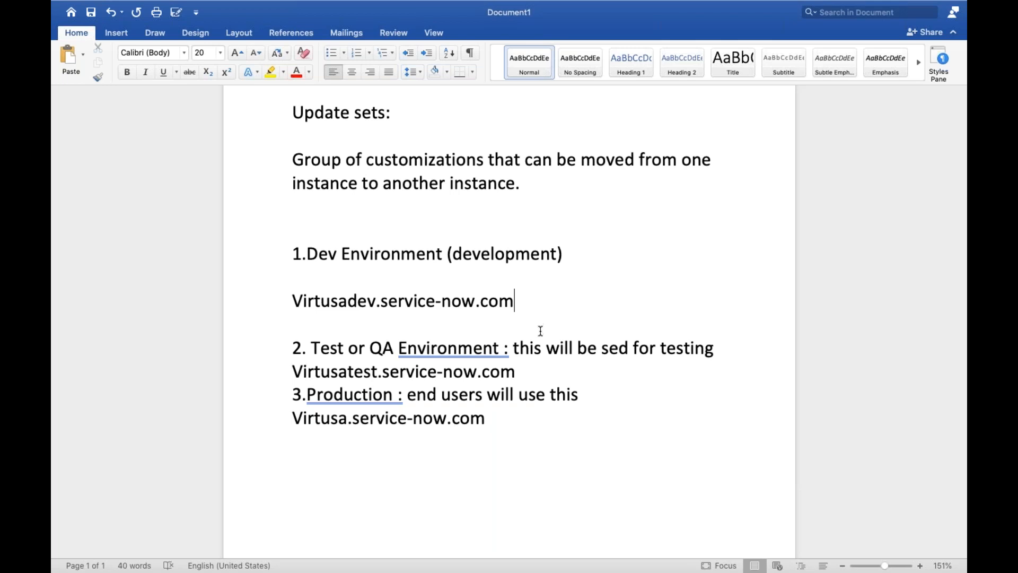
pyautogui.click(525, 380)
pyautogui.click(518, 421)
pyautogui.press('Return')
pyautogui.press('Return')
pyautogui.press('Return')
# Add the line "3 months to complete the development" below the development instance address, separated by a blank line.
pyautogui.moveTo(292, 301); pyautogui.dragTo(517, 308)
pyautogui.click(531, 306)
pyautogui.press('Return')
pyautogui.press('Return')
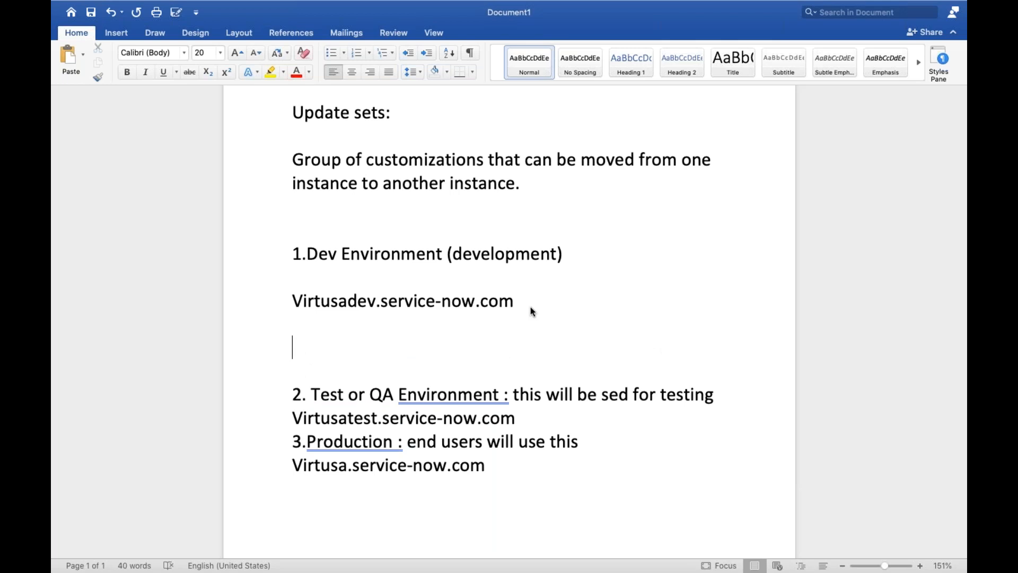
pyautogui.write('3 m')
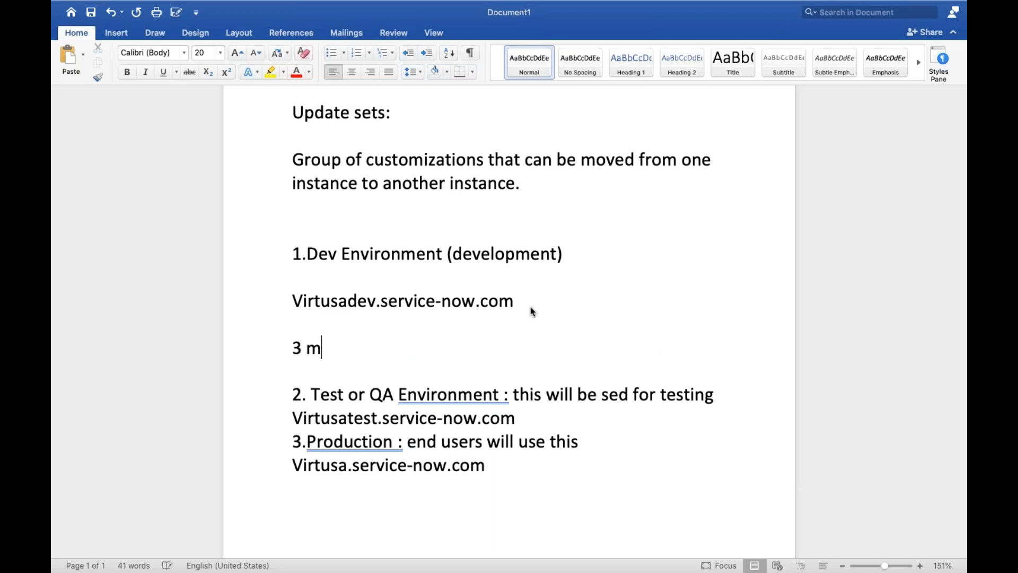
pyautogui.write('onths to c')
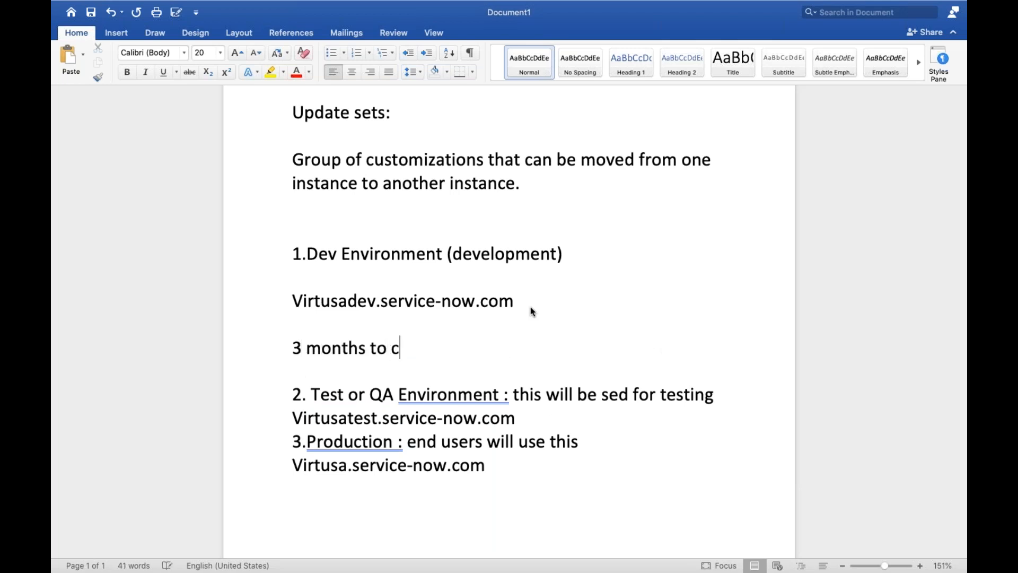
pyautogui.write('omplete th')
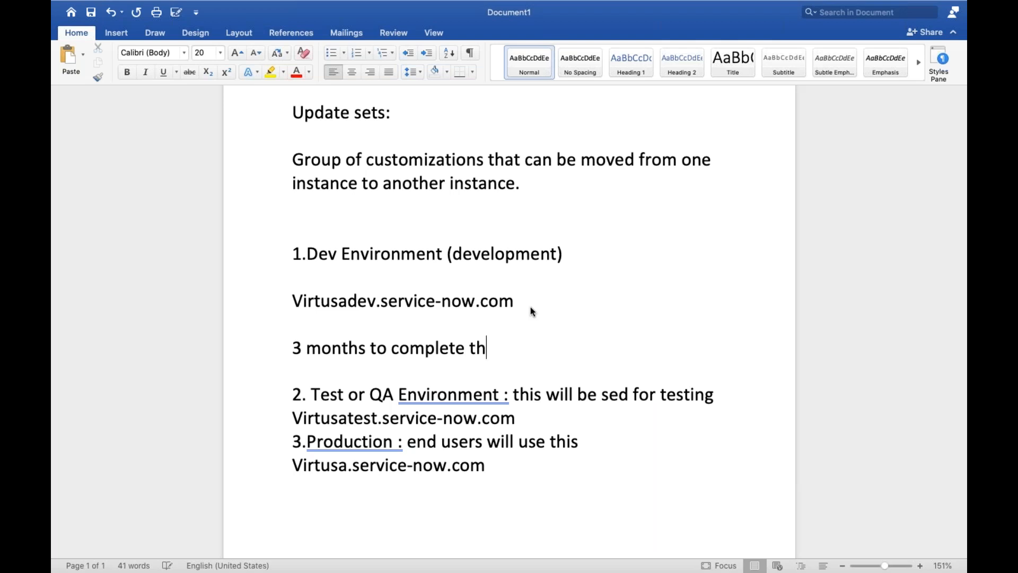
pyautogui.write('e devel')
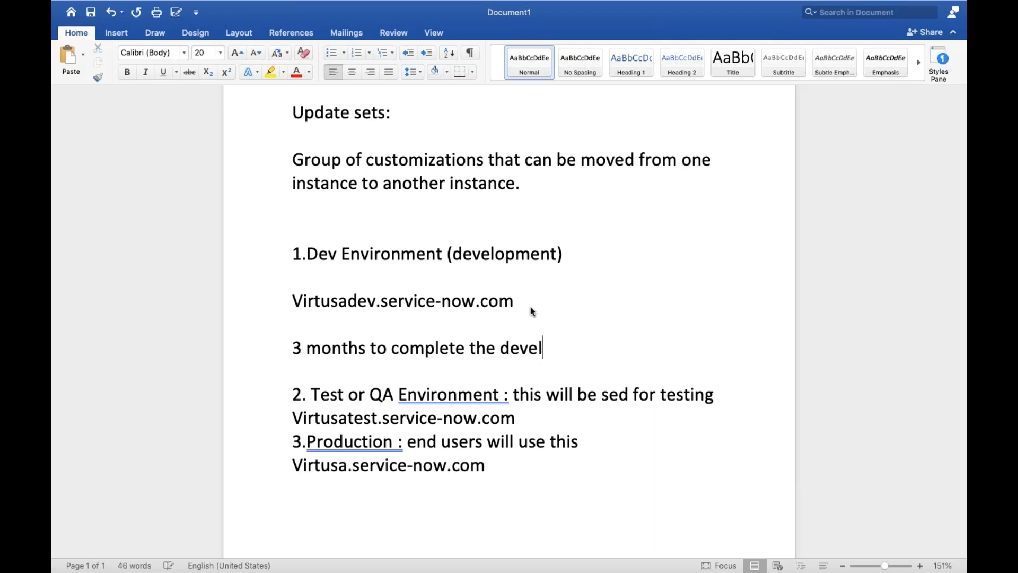
pyautogui.write('opment')
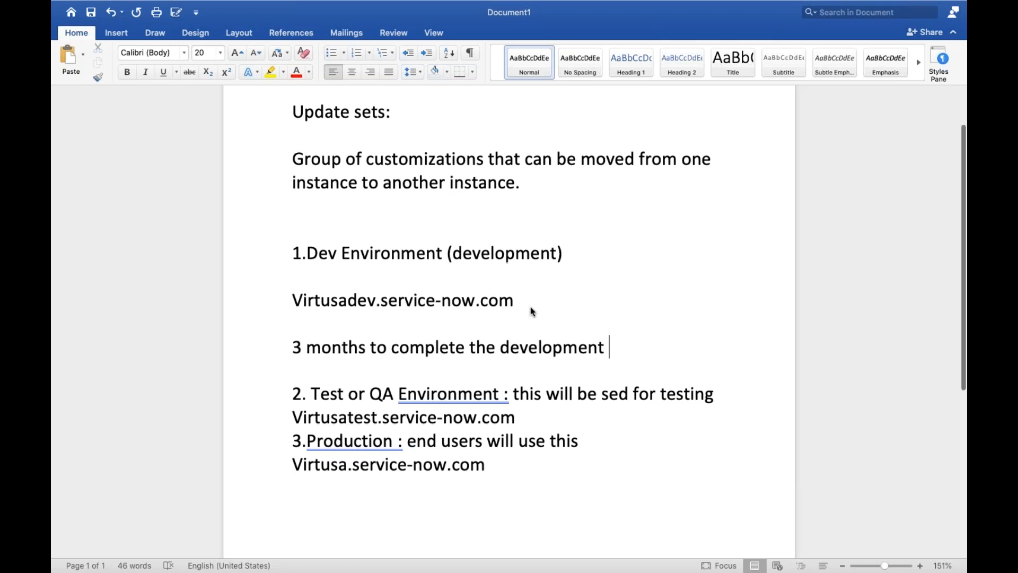
# Add the line "Within mins" below the test instance address, separated by a blank line.
pyautogui.scroll(-2, 530, 306)
pyautogui.moveTo(289, 297); pyautogui.dragTo(420, 321)
pyautogui.click(520, 367)
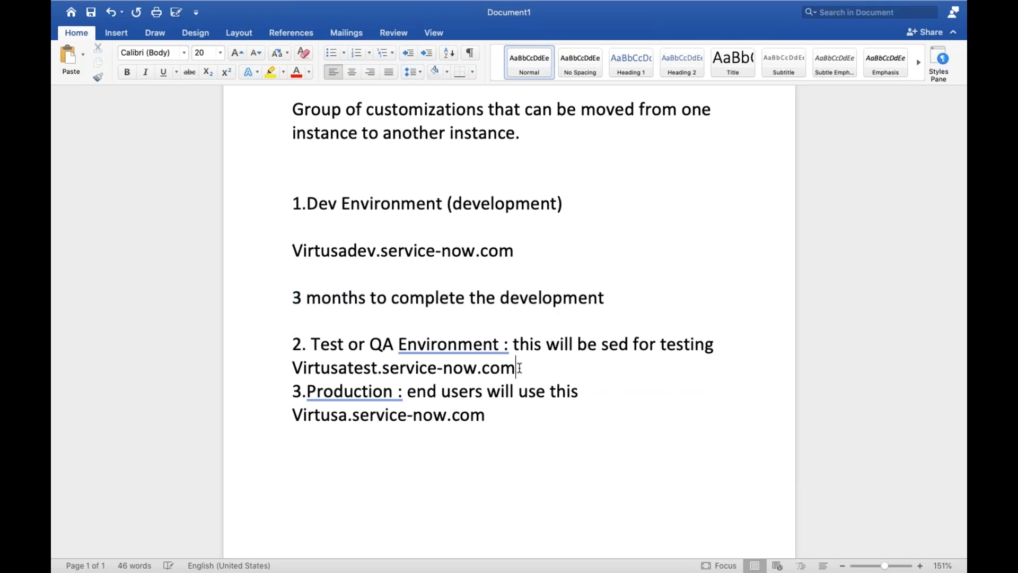
pyautogui.press('Return')
pyautogui.press('Return')
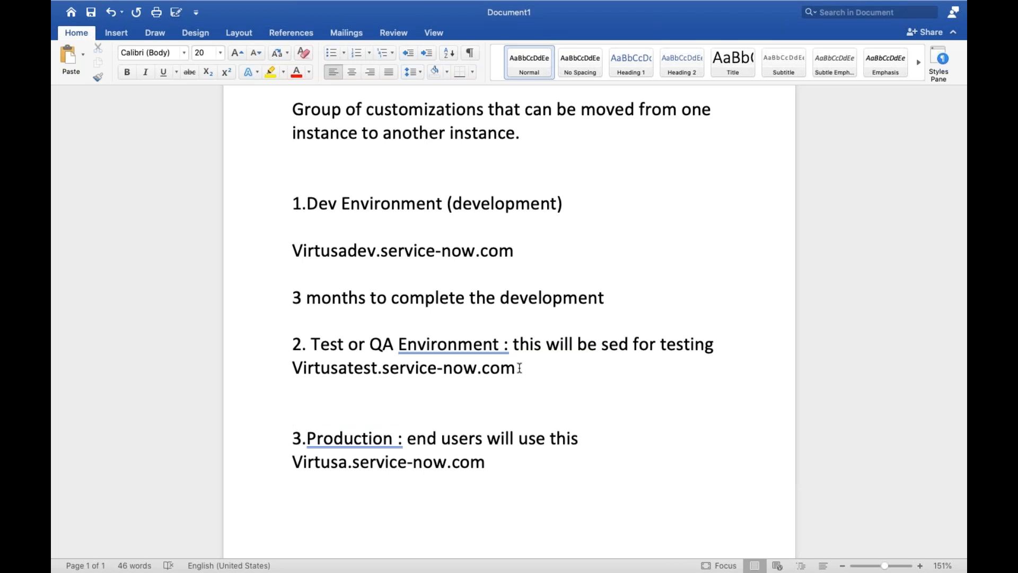
pyautogui.moveTo(293, 299); pyautogui.dragTo(489, 312)
pyautogui.click(630, 308)
pyautogui.click(347, 415)
pyautogui.write('Within ')
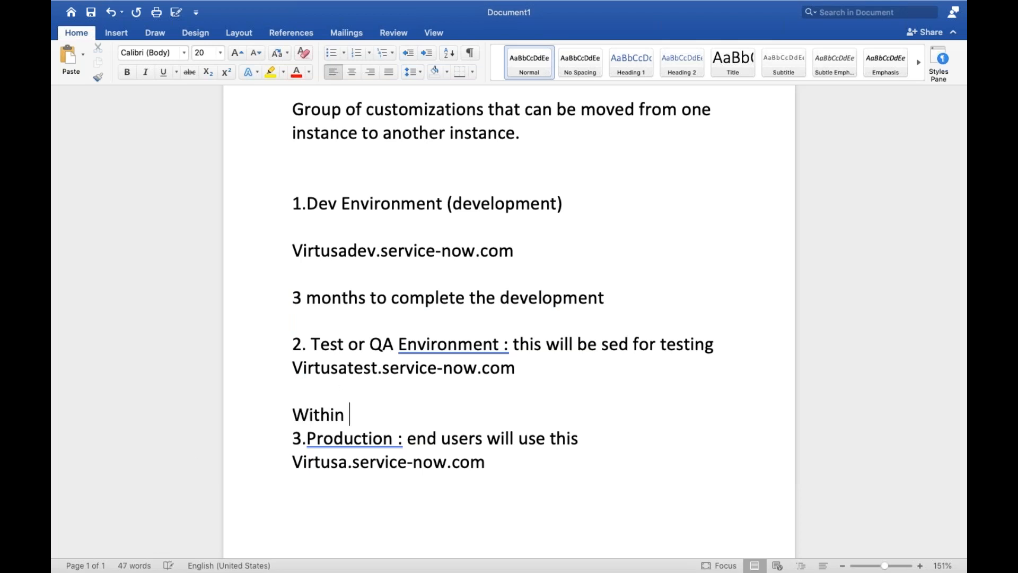
pyautogui.write('mins')
# Select the text from the Test or QA Environment item through "Within mins".
pyautogui.moveTo(292, 200); pyautogui.dragTo(520, 414)
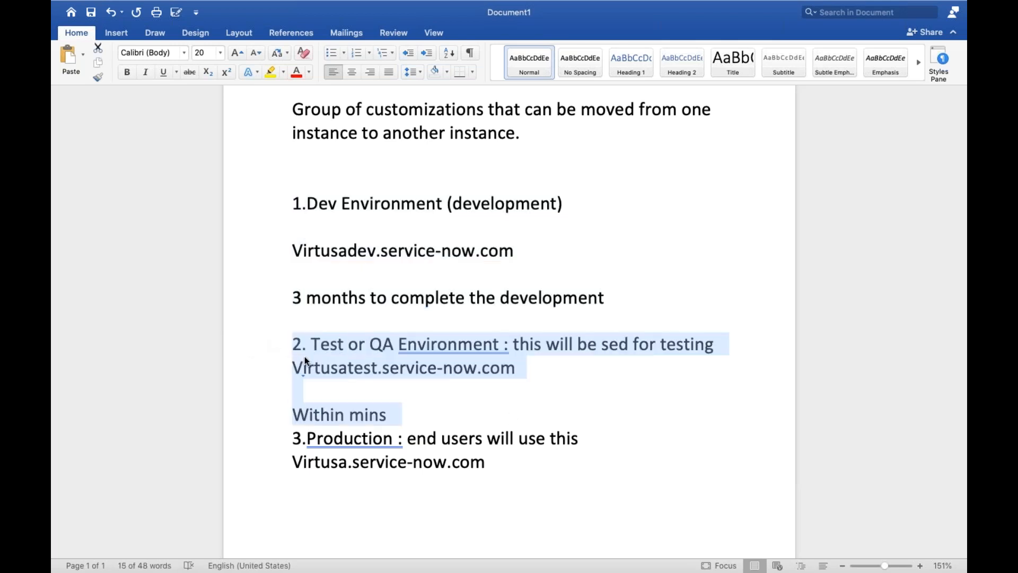
# Add the line "I have home in one city -1" several blank lines below the production instance address.
pyautogui.click(315, 367)
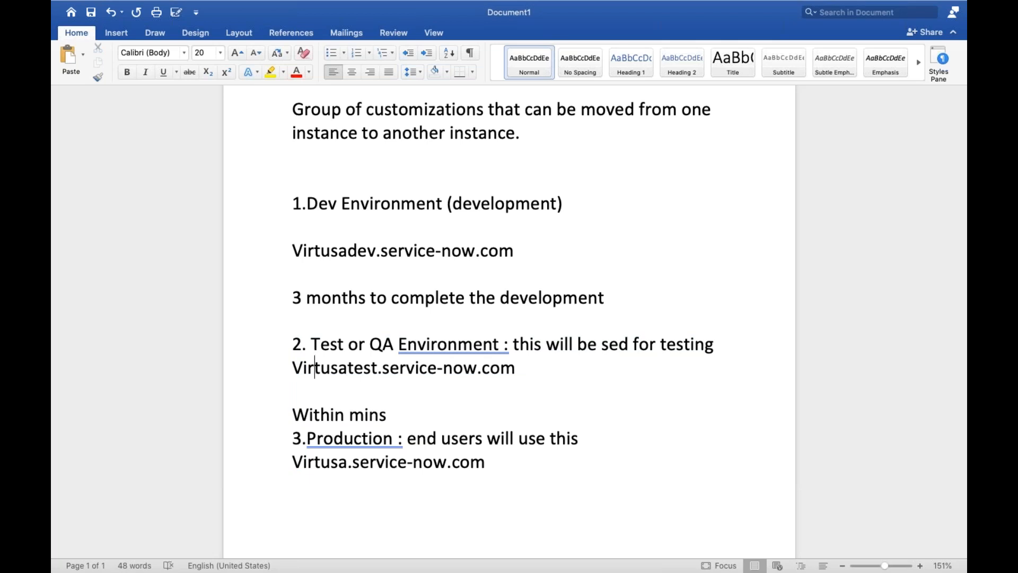
pyautogui.scroll(-2, 552, 470)
pyautogui.click(517, 435)
pyautogui.press('Return')
pyautogui.press('Return')
pyautogui.press('Return')
pyautogui.press('Return')
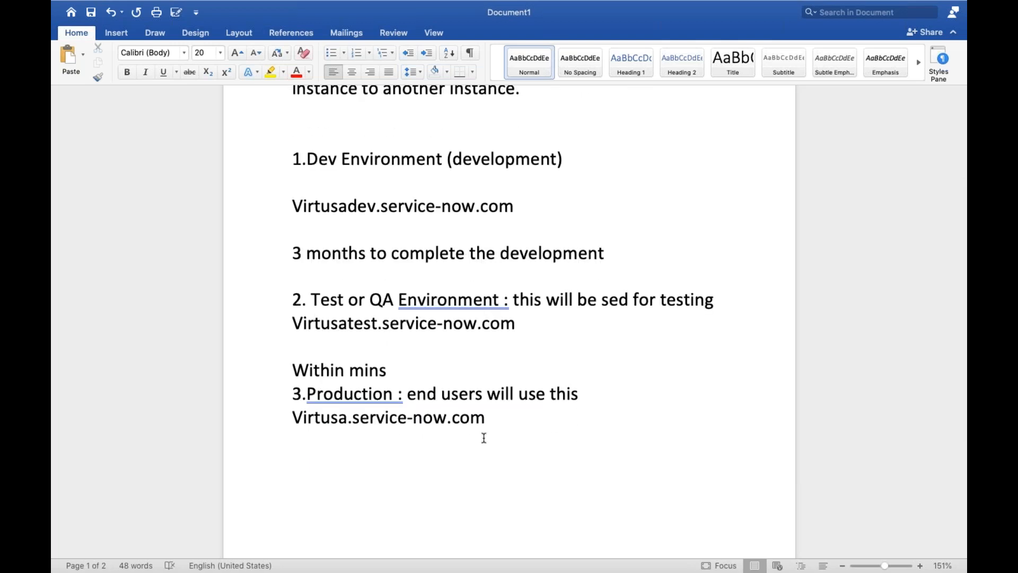
pyautogui.scroll(-3, 482, 437)
pyautogui.write('I ')
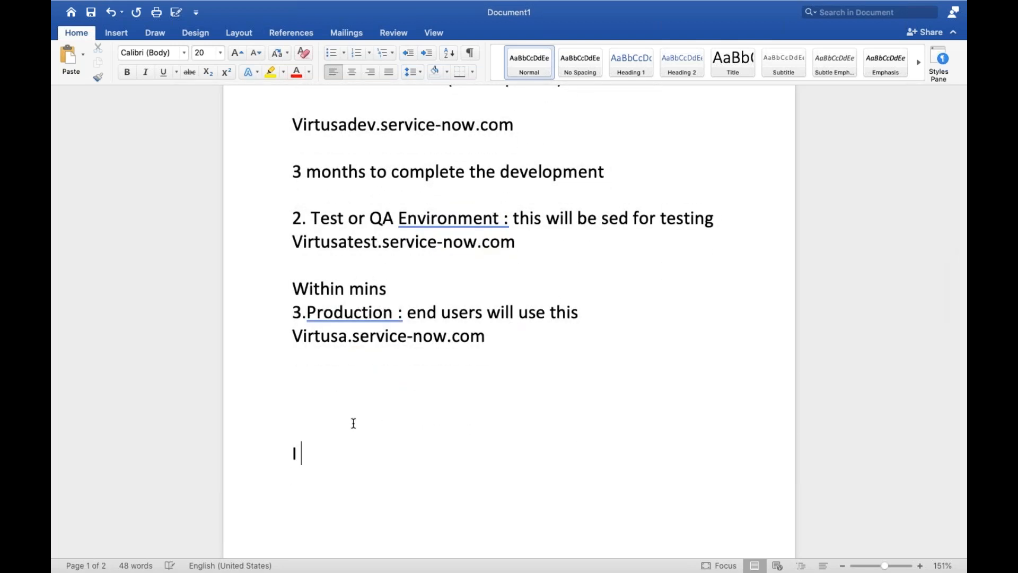
pyautogui.write('have hom')
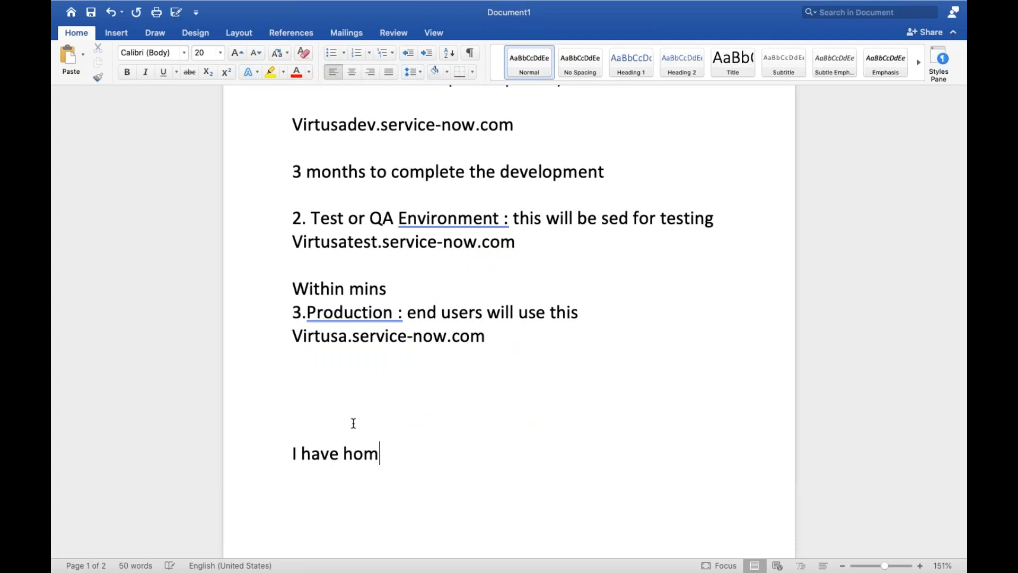
pyautogui.write('e in one city ')
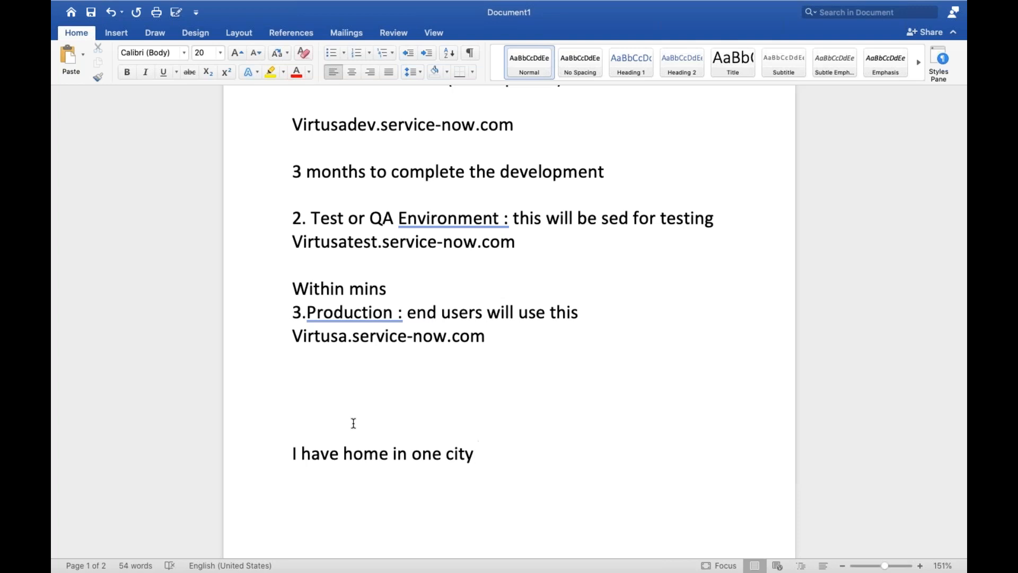
pyautogui.write('-1')
# Add the line "I have furniture , ……..etc" below the home line, separated by a blank line.
pyautogui.press('Return')
pyautogui.write('I have furniture , ........etc')
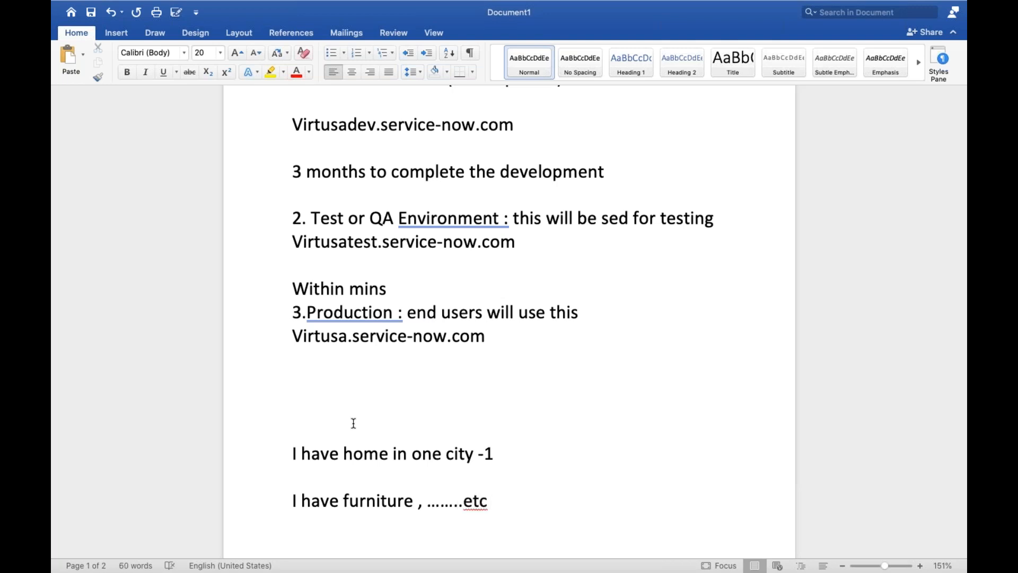
# Add the line "I am moving to some other in another city" below the furniture line, separated by two blank lines.
pyautogui.press('Return')
pyautogui.press('Return')
pyautogui.press('Return')
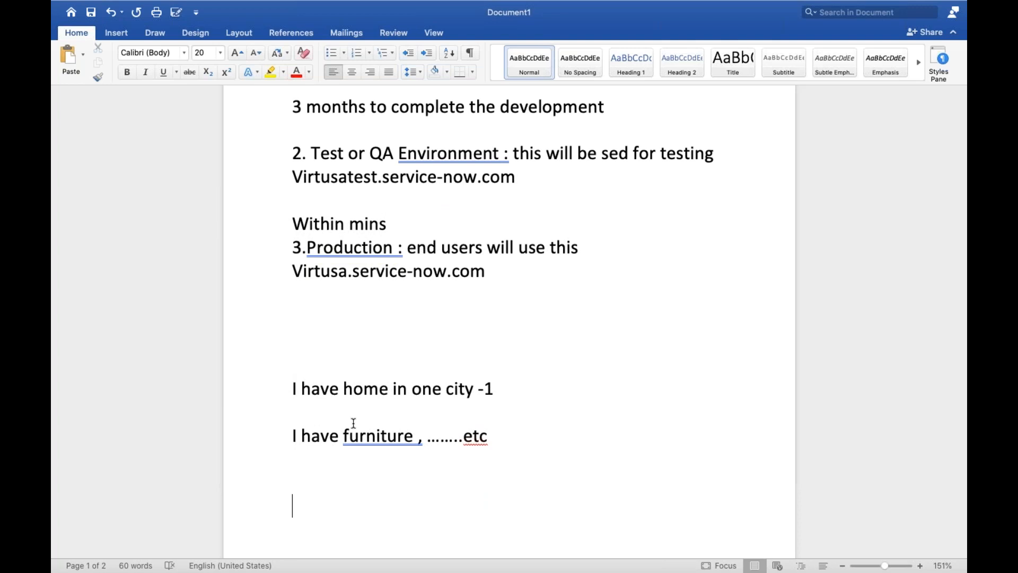
pyautogui.write('I am ')
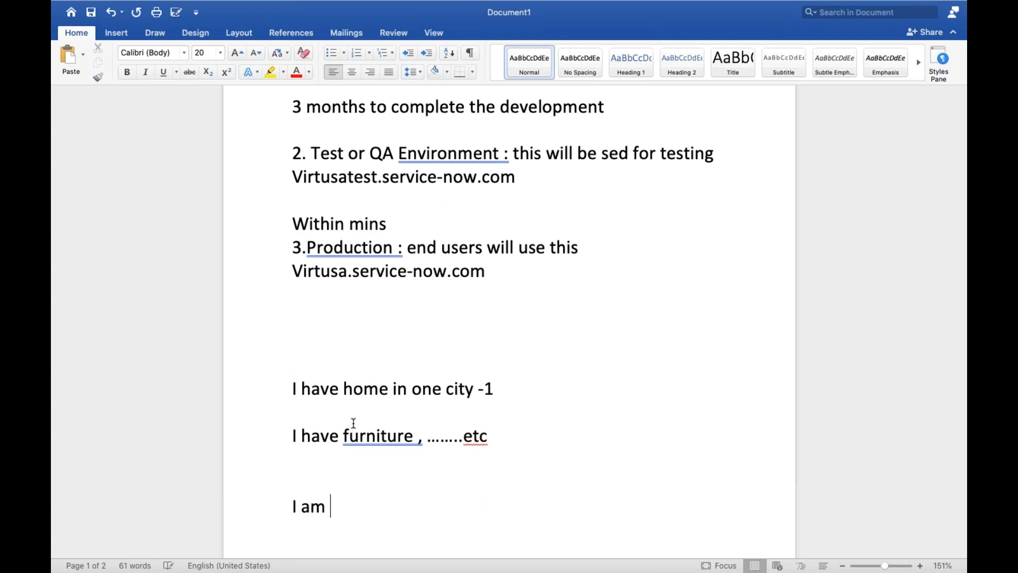
pyautogui.write('moving to ')
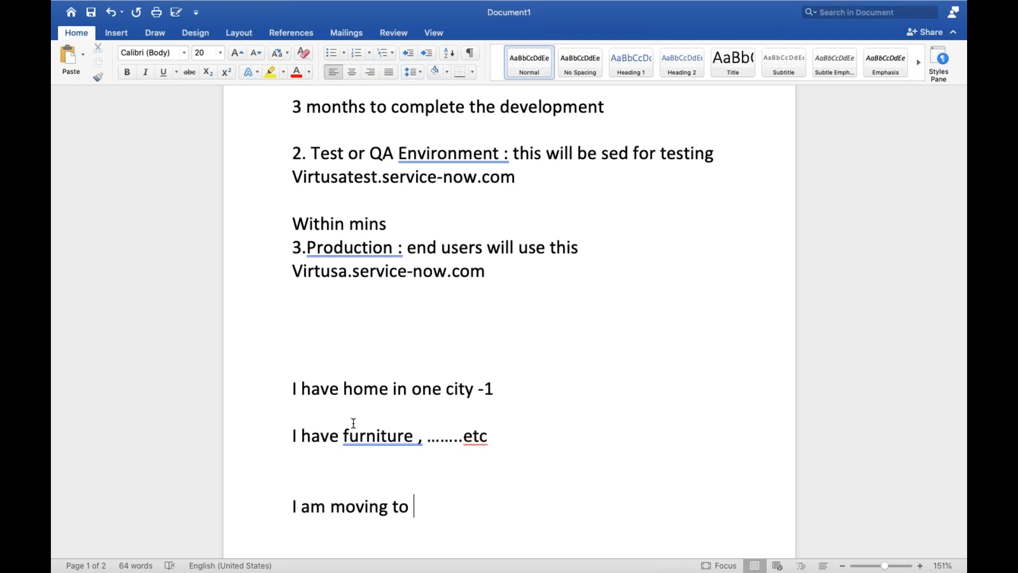
pyautogui.write('some other')
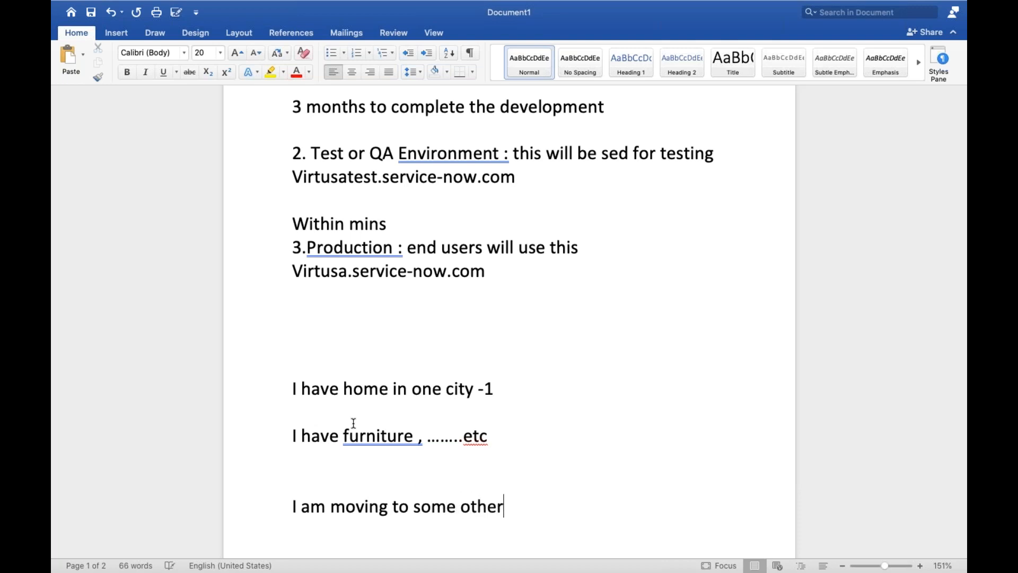
pyautogui.write(' in another ')
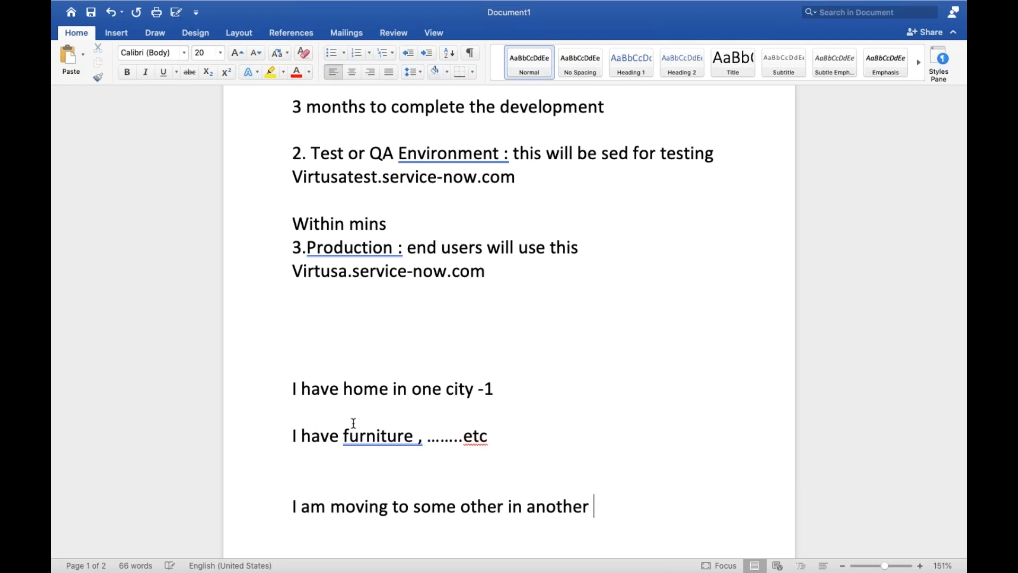
pyautogui.write('city')
# Copy the "I have furniture , ……..etc" line and paste it on the next page, below the line about moving to another city.
pyautogui.scroll(-3, 354, 422)
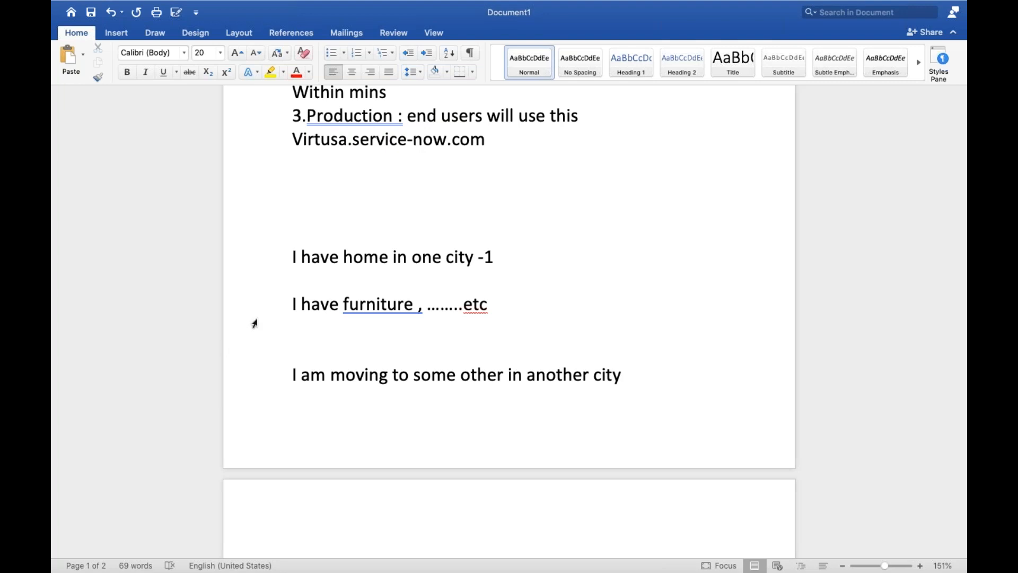
pyautogui.moveTo(291, 303); pyautogui.dragTo(509, 309)
pyautogui.hotkey('ctrl', 'c')
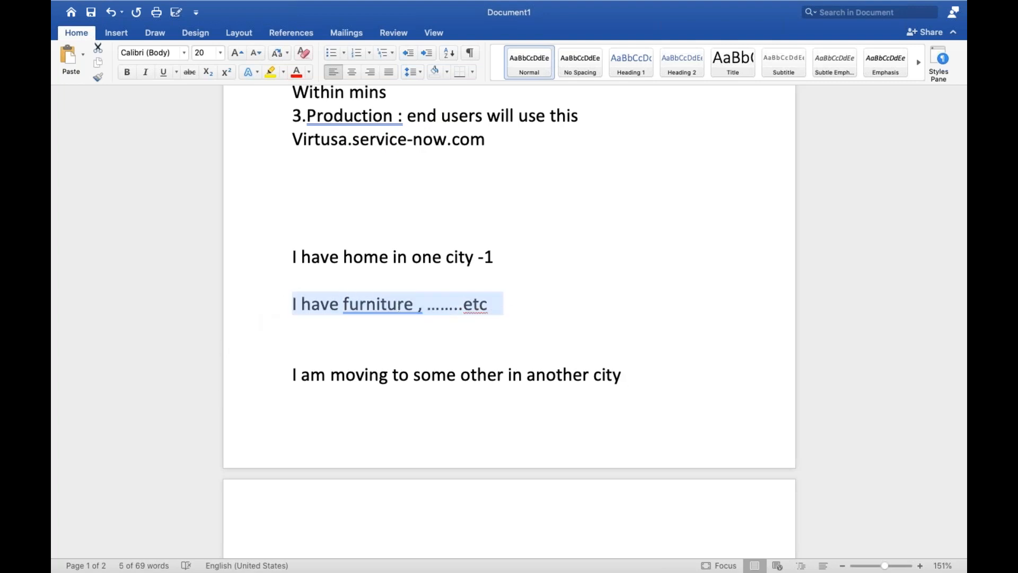
pyautogui.click(350, 425)
pyautogui.click(655, 389)
pyautogui.press('Return')
pyautogui.hotkey('ctrl', 'b')
pyautogui.hotkey('ctrl', 'v')
# Add the bold line "With the help of some traver agencys or packers and mover" below the pasted furniture line.
pyautogui.press('Return')
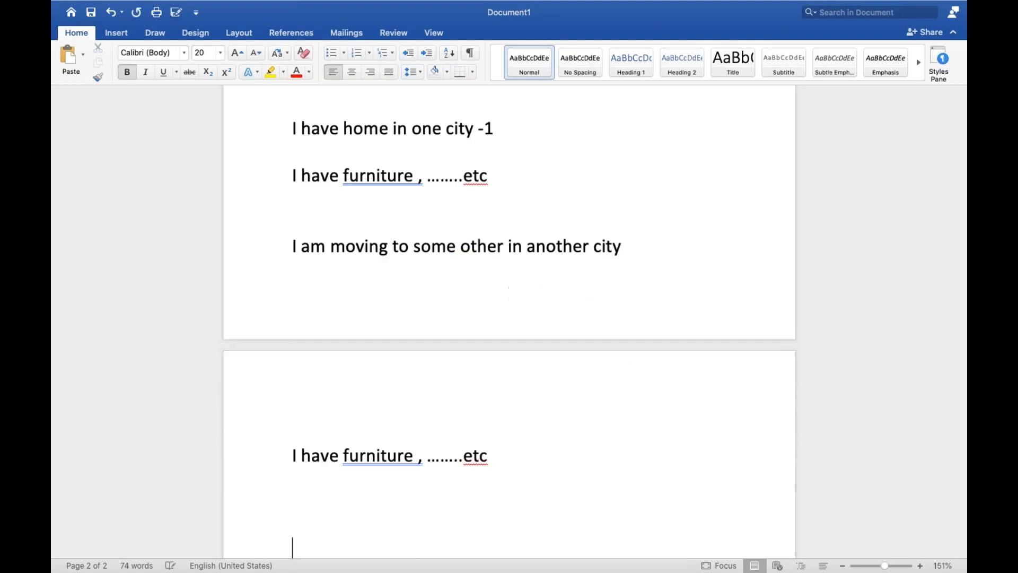
pyautogui.write('with the ')
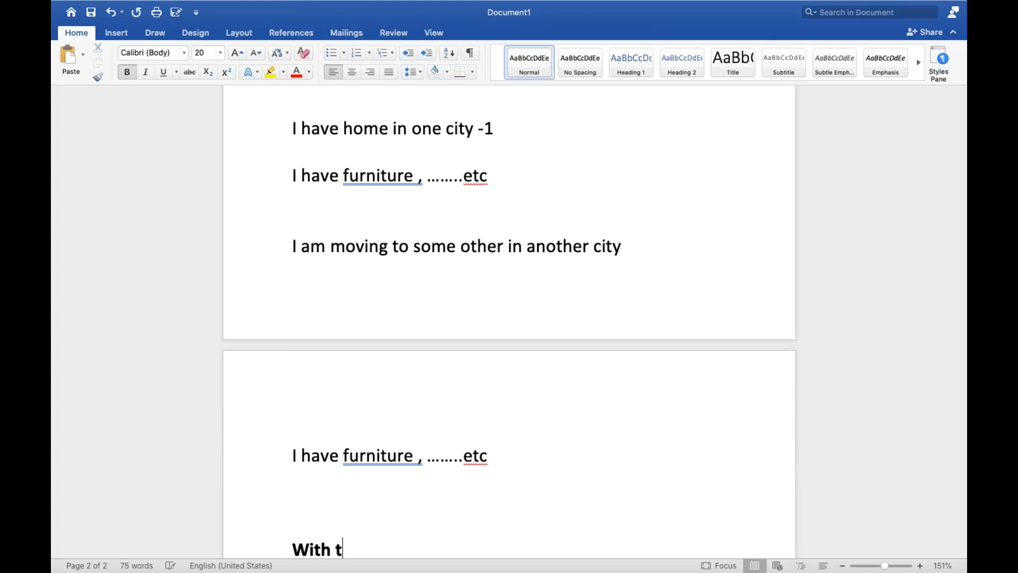
pyautogui.write('help of ')
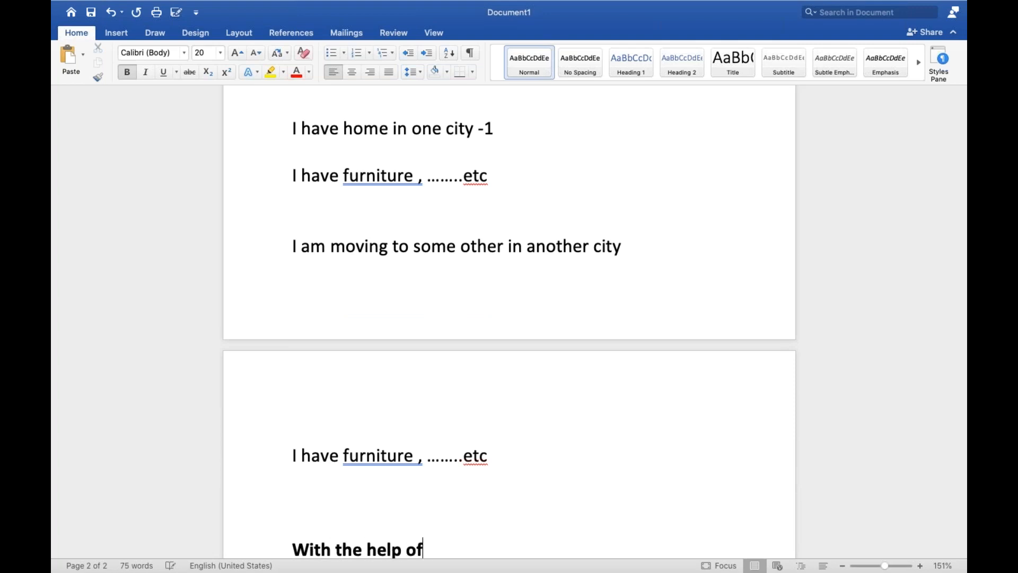
pyautogui.write('some')
pyautogui.scroll(-2, 711, 398)
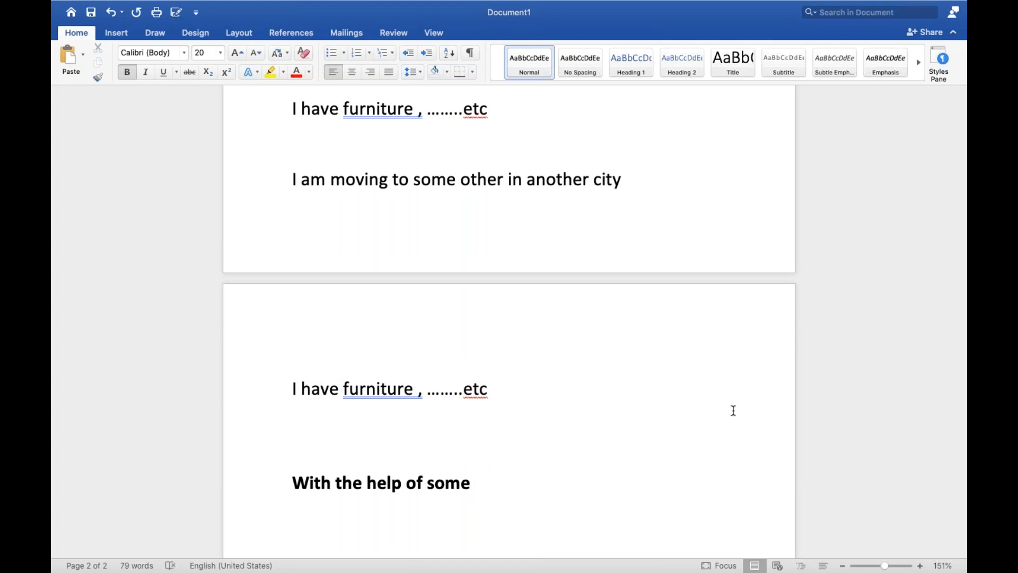
pyautogui.write('traver agencys or packers and mover')
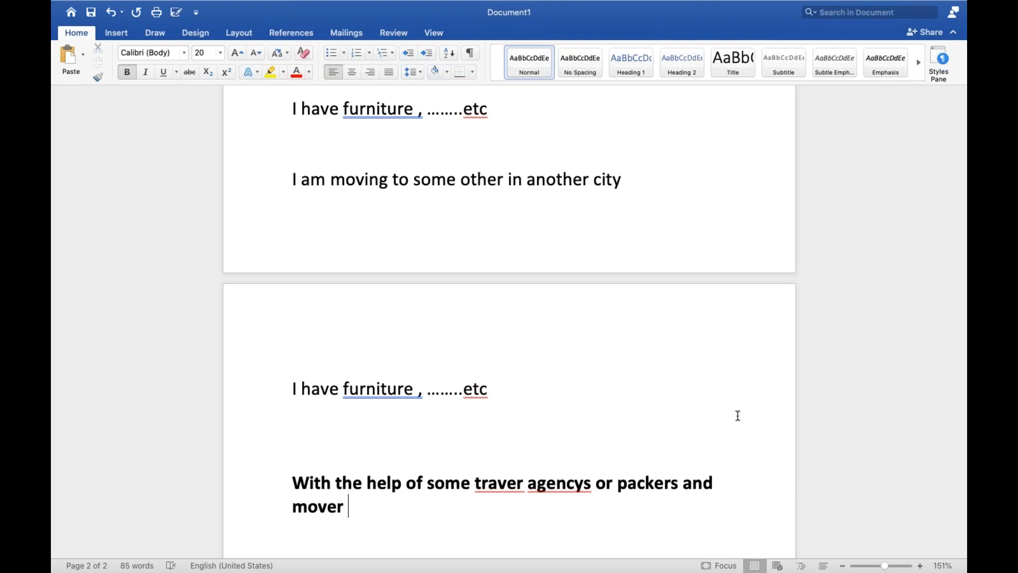
# Add the bold line "Update set is working" below the packers and mover sentence, separated by a blank line.
pyautogui.scroll(-4, 737, 415)
pyautogui.moveTo(291, 360); pyautogui.dragTo(357, 389)
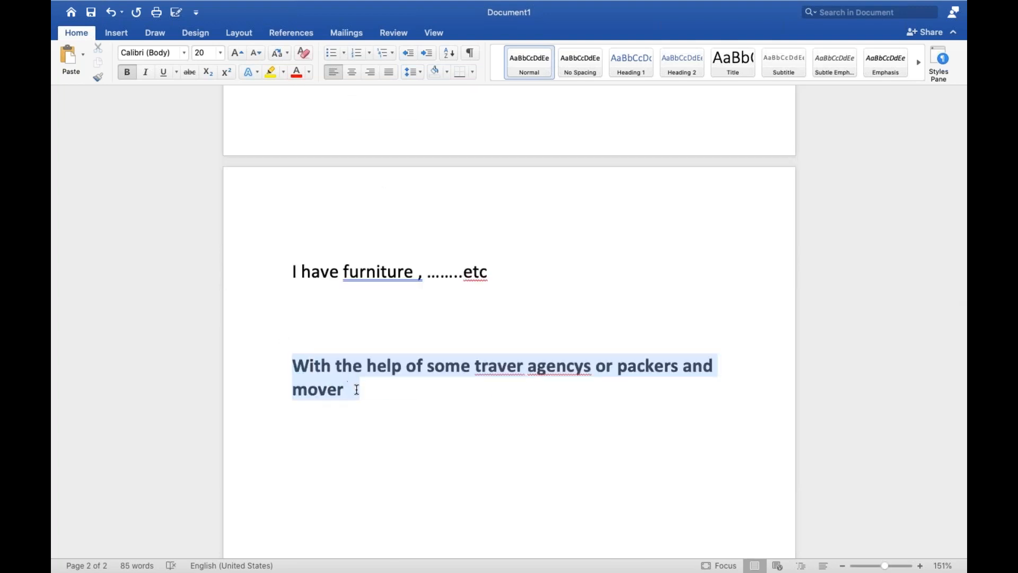
pyautogui.click(373, 397)
pyautogui.press('Return')
pyautogui.press('Return')
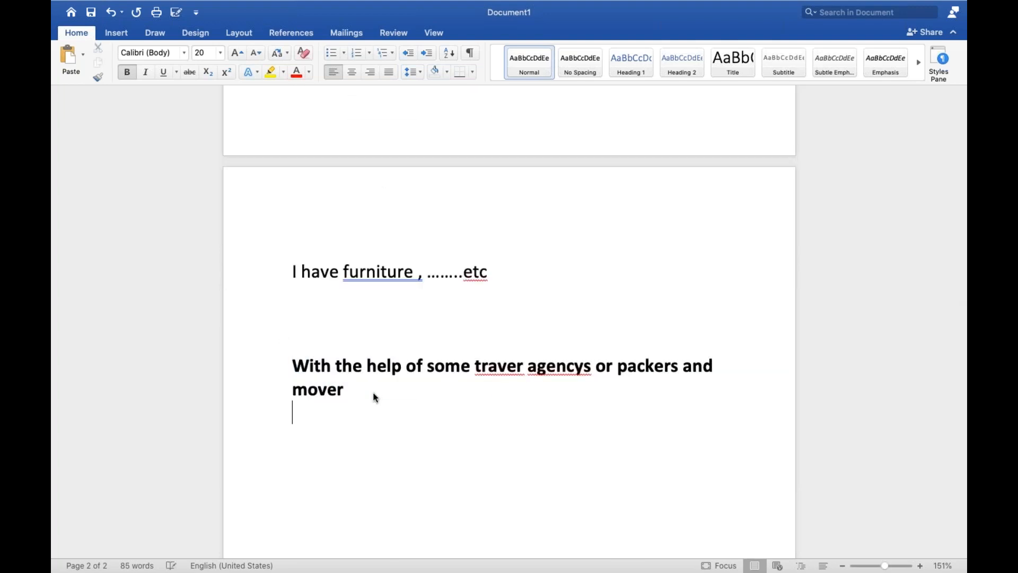
pyautogui.write('update')
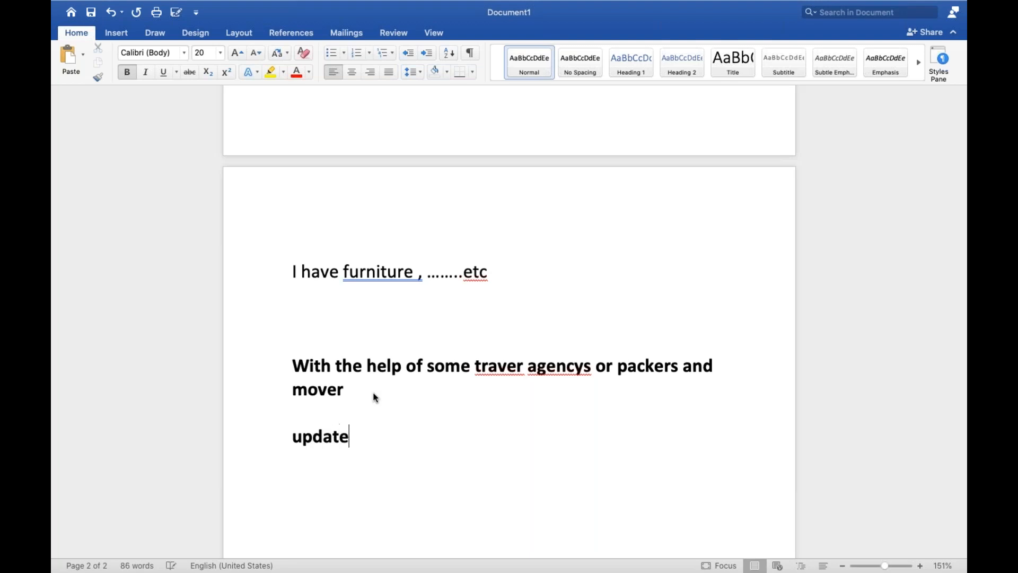
pyautogui.write(' set is w')
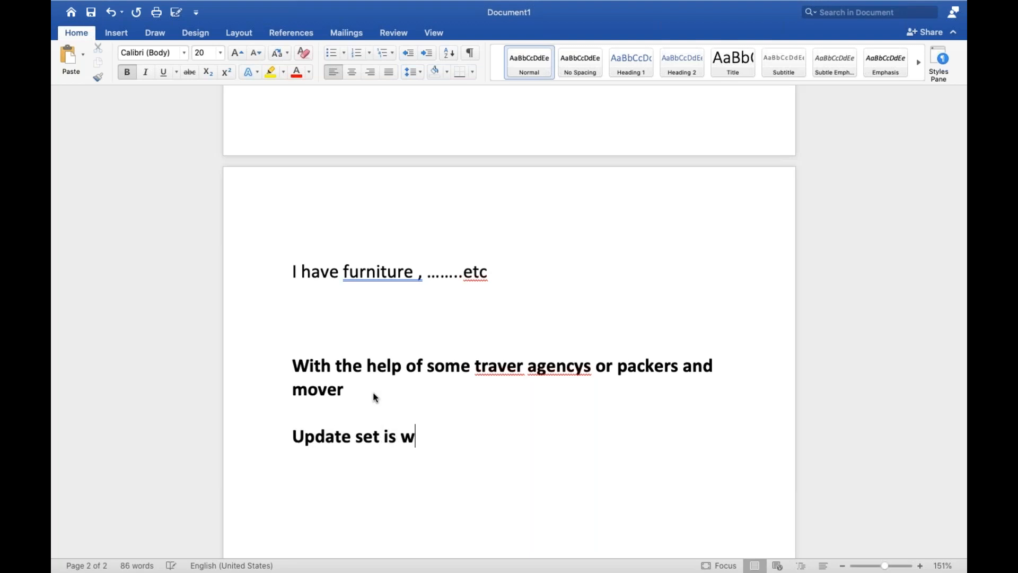
pyautogui.write('orking')
# Switch from the Word notes to the ServiceNow instance in Chrome.
pyautogui.scroll(12, 374, 393)
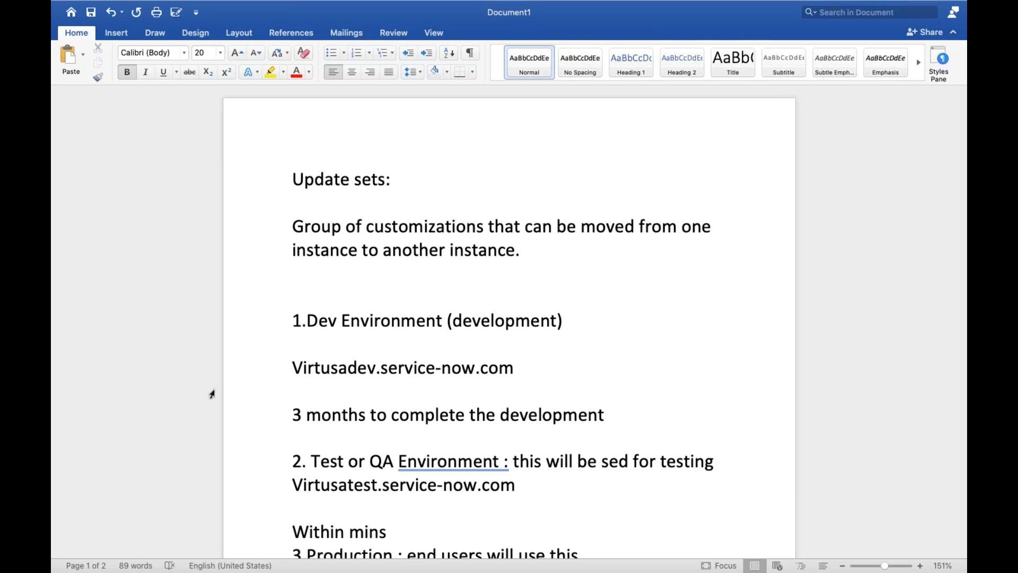
pyautogui.hotkey('ctrl', 'Left')
pyautogui.hotkey('ctrl', 'Left')
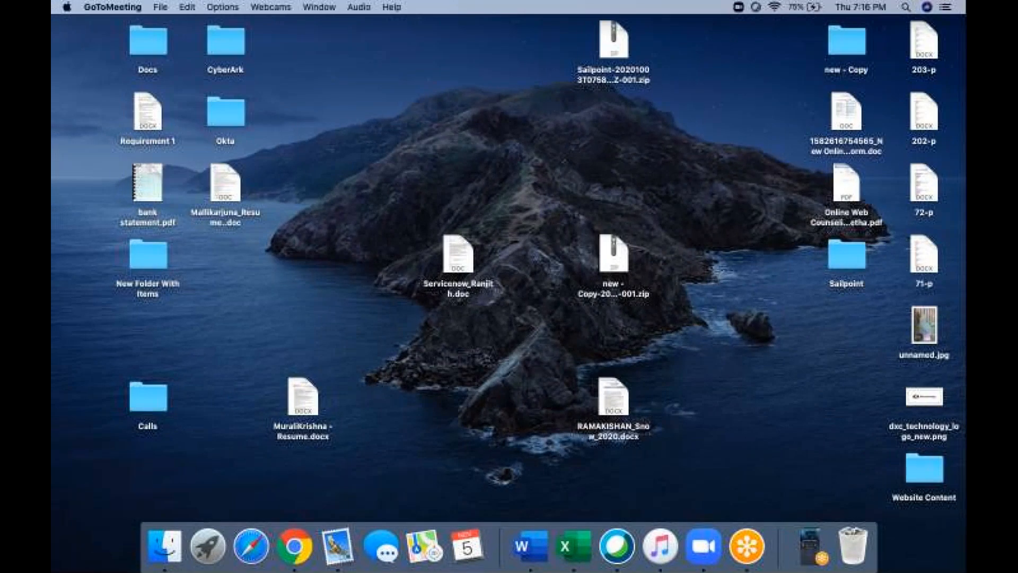
pyautogui.click(804, 543)
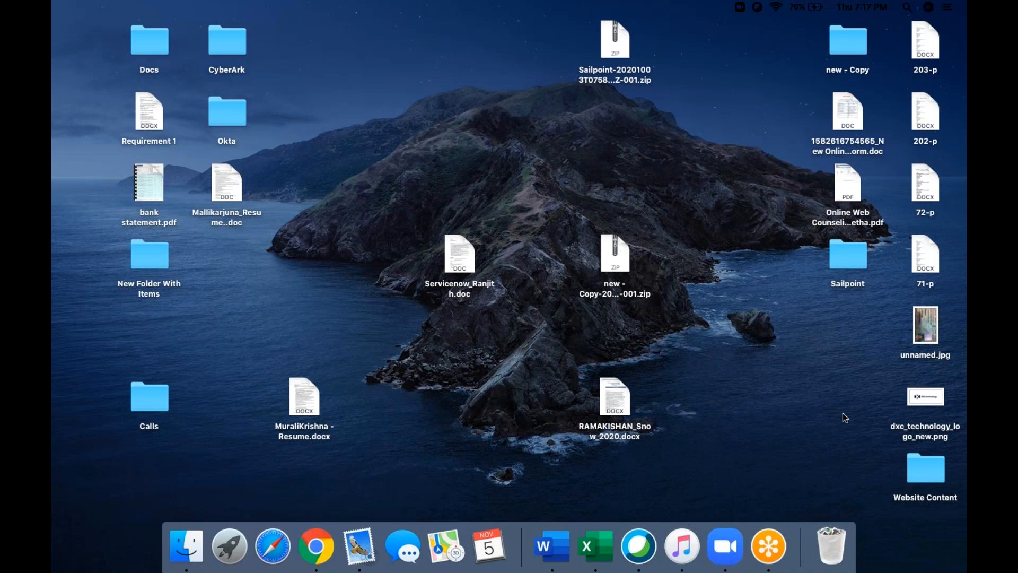
pyautogui.hotkey('ctrl', 'Right')
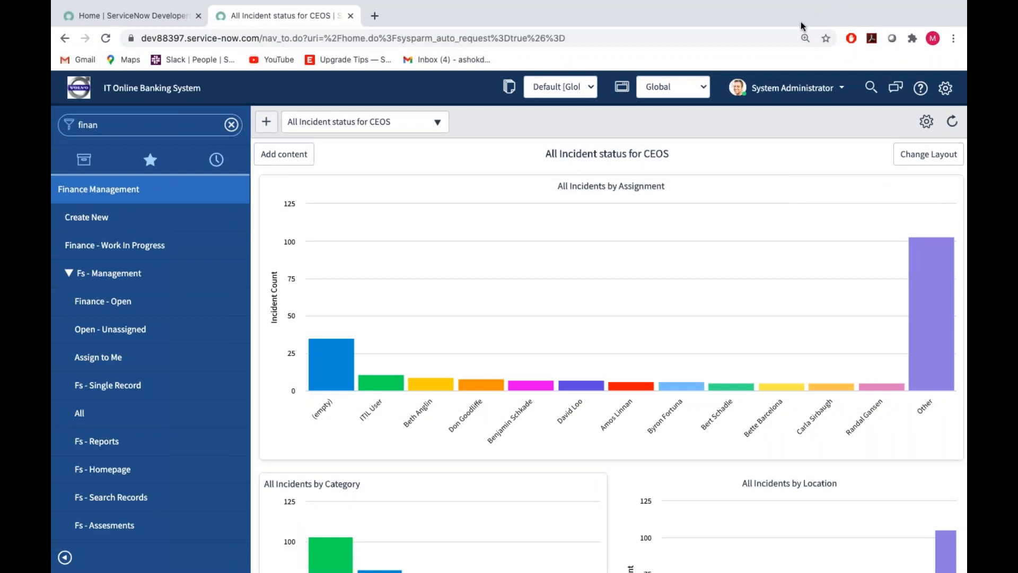
# Filter the navigator for "update set" and open the Local Update Sets list.
pyautogui.click(157, 126)
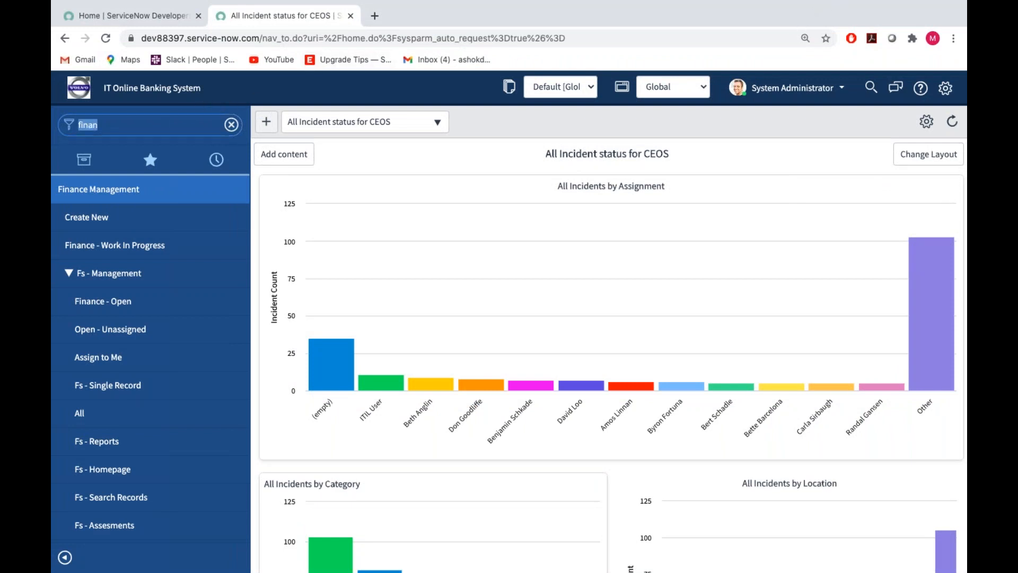
pyautogui.press('BackSpace')
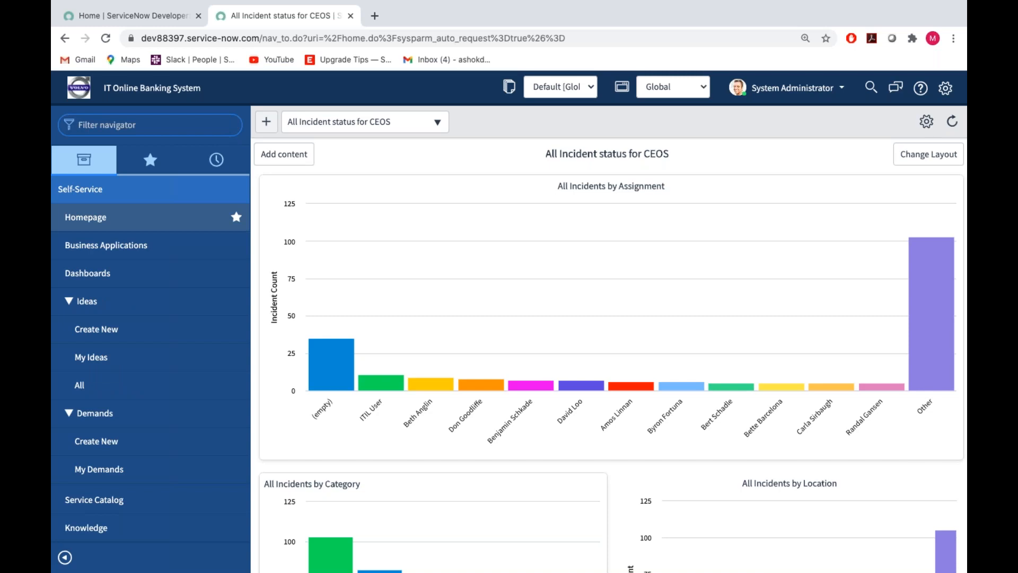
pyautogui.write('update set')
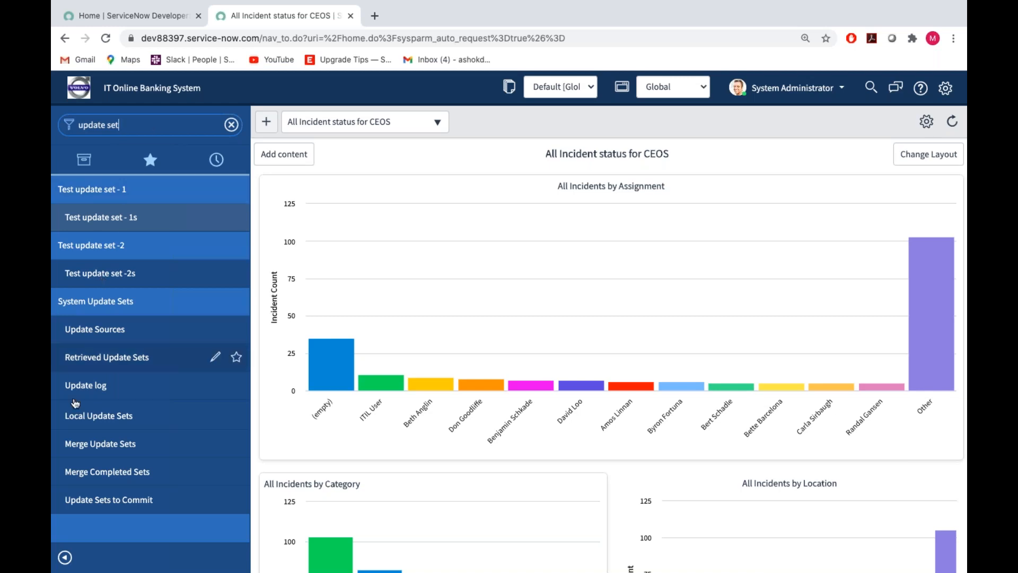
pyautogui.click(99, 417)
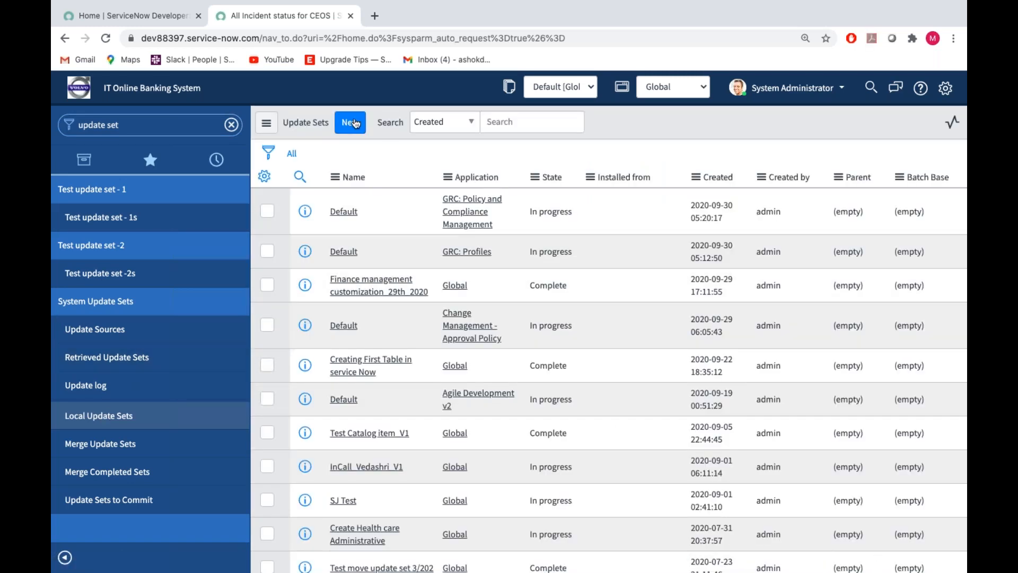
# Start a new update set and replace its name with "Example update set to move code to another instance".
pyautogui.click(351, 123)
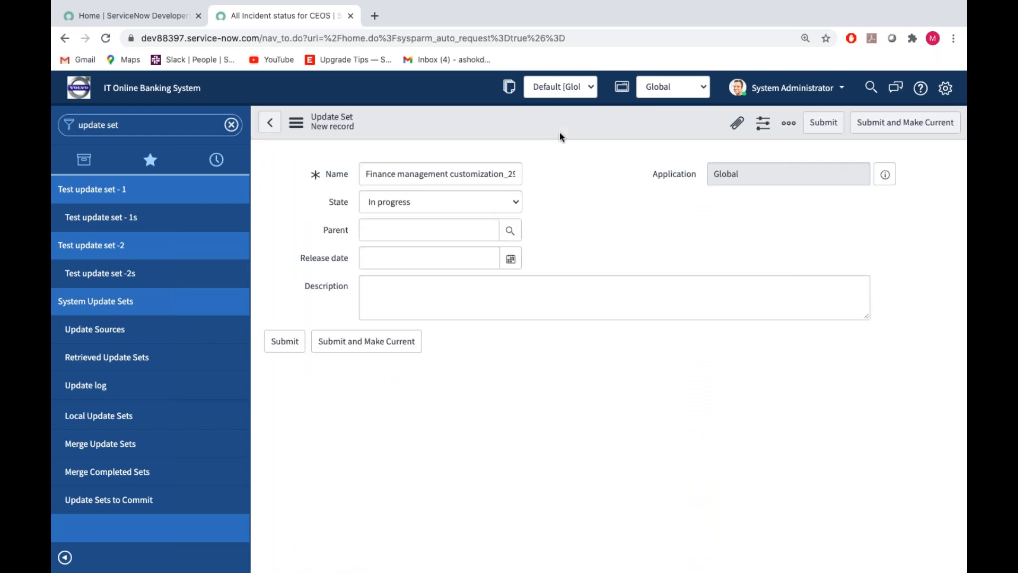
pyautogui.press('BackSpace')
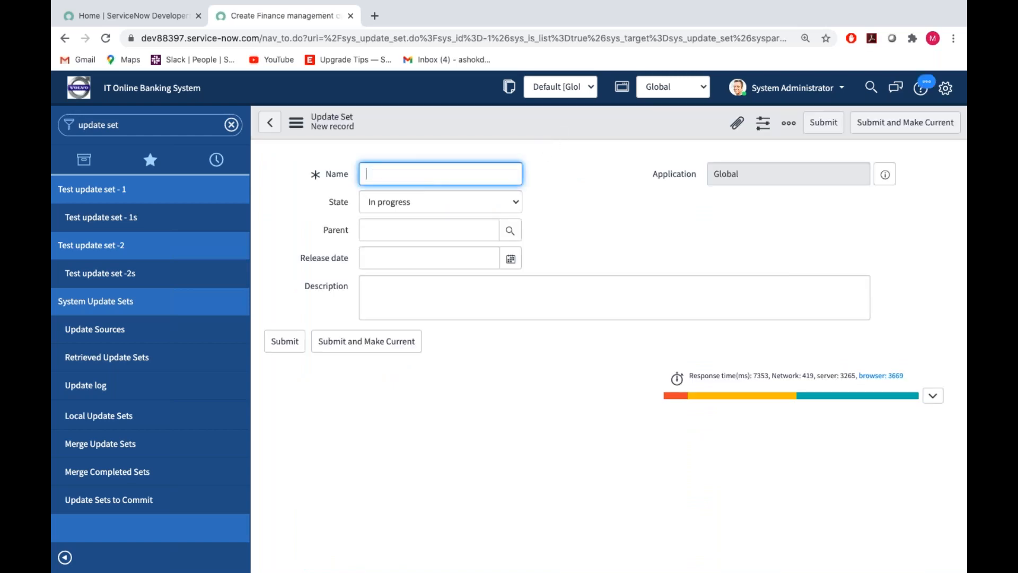
pyautogui.write('Example update set to move code')
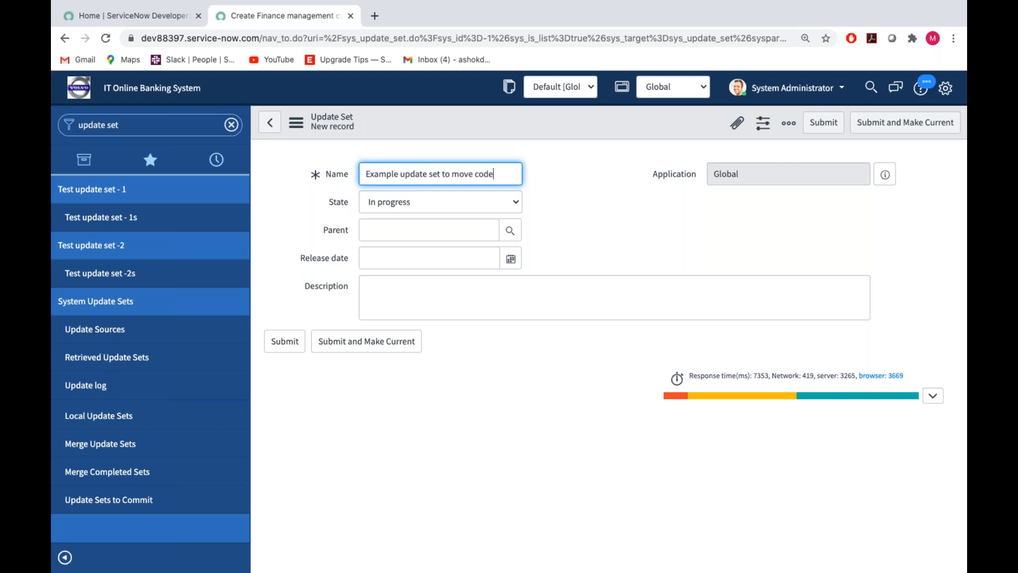
pyautogui.write(' to anot')
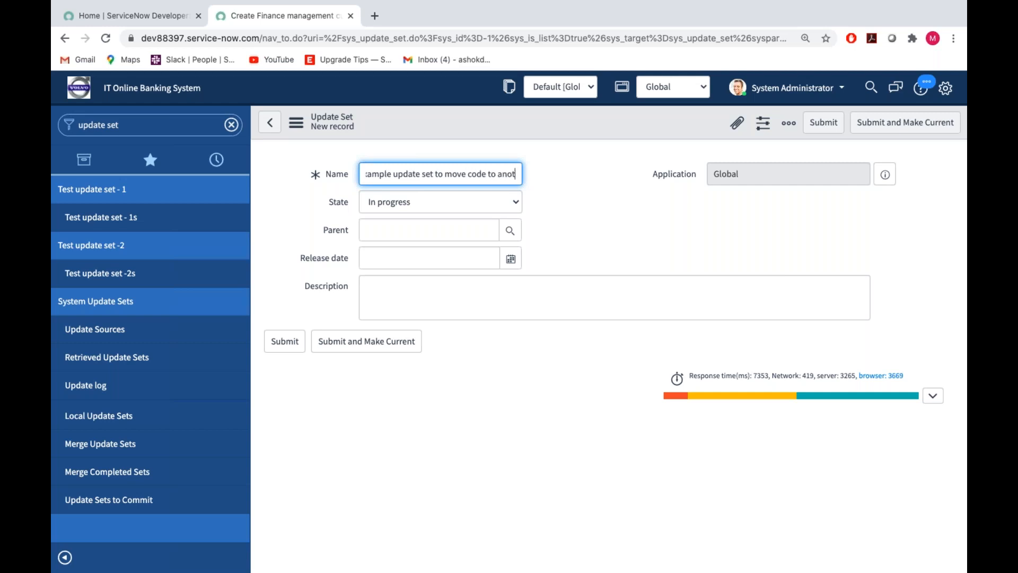
pyautogui.write('her instance')
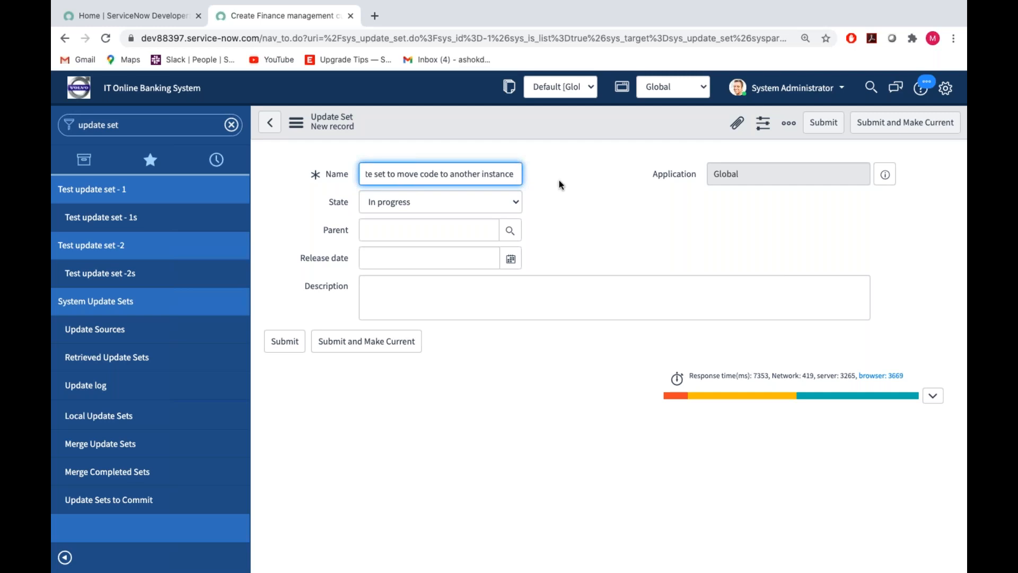
# Review the new update set's name and the options offered for its state, keeping In progress.
pyautogui.click(592, 223)
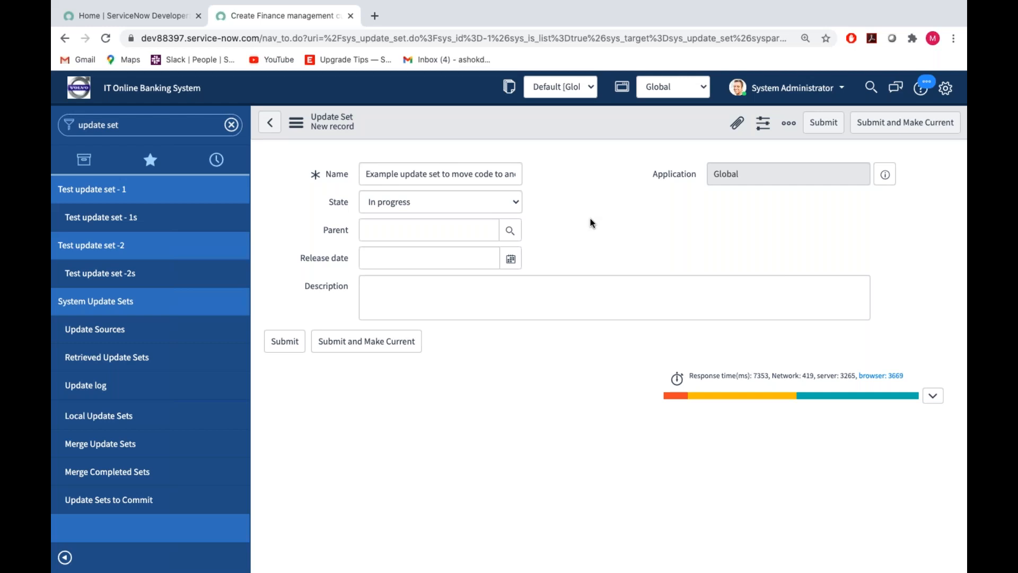
pyautogui.click(336, 181)
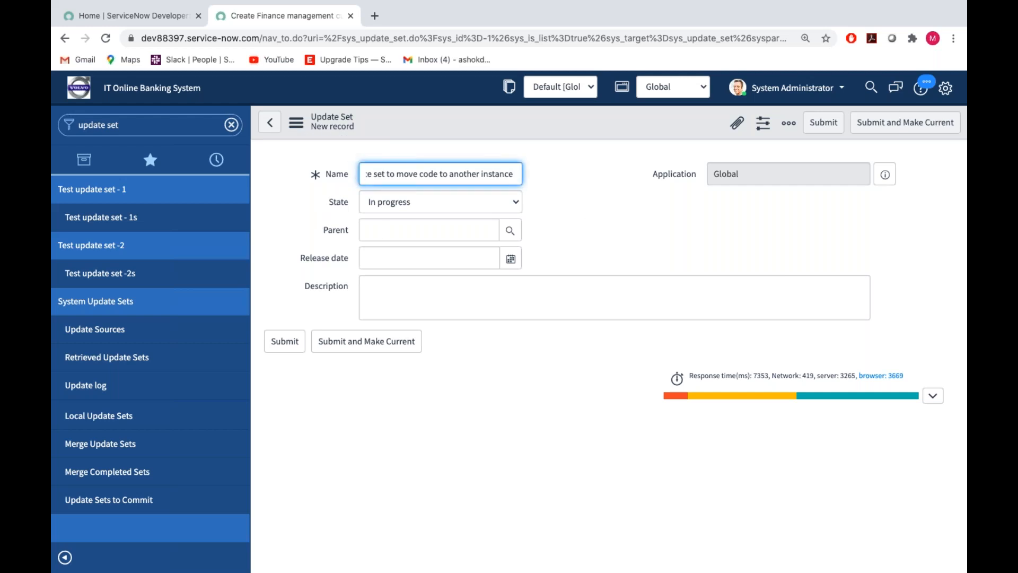
pyautogui.doubleClick(339, 201)
pyautogui.click(371, 203)
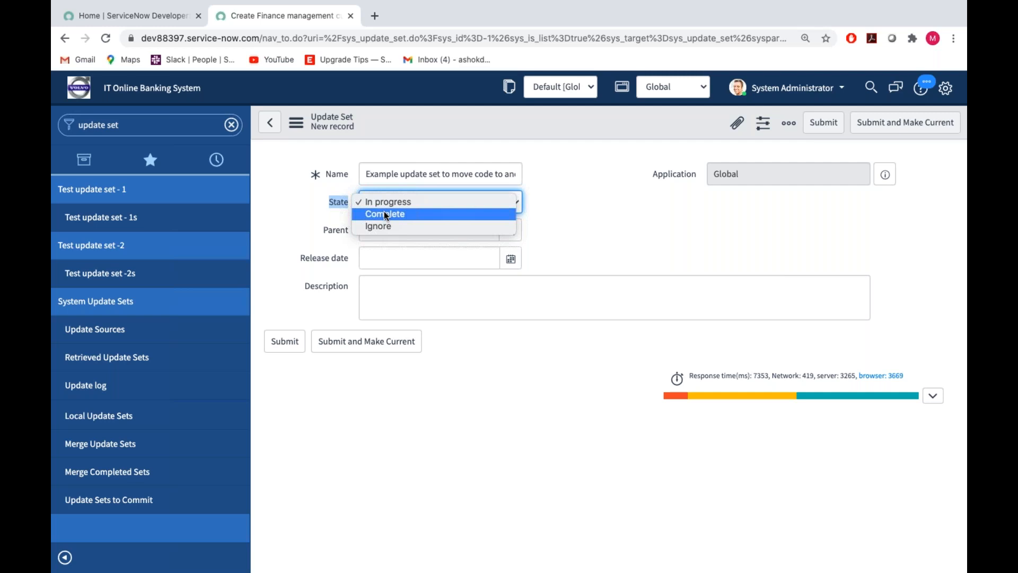
pyautogui.click(631, 247)
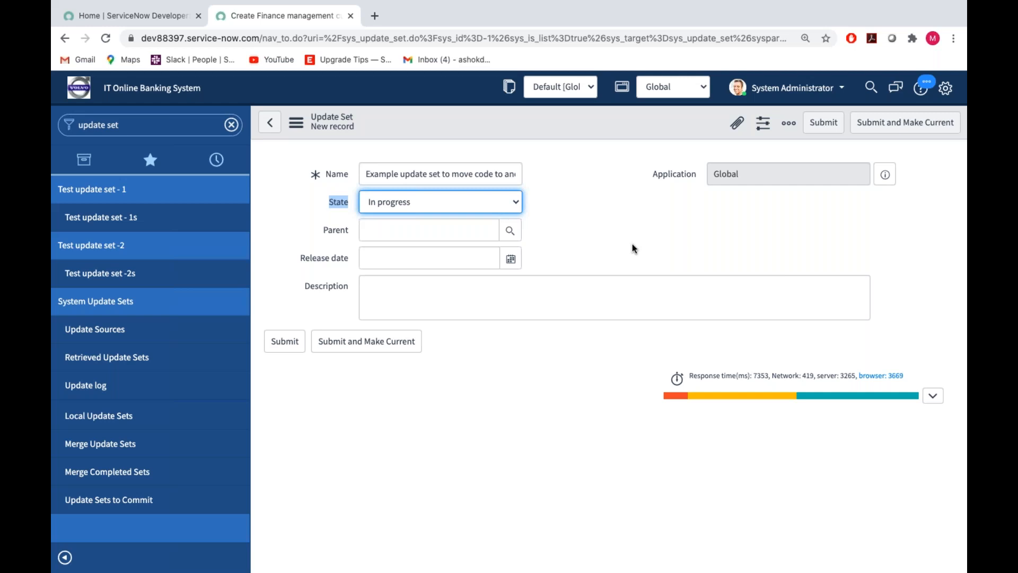
pyautogui.doubleClick(466, 167)
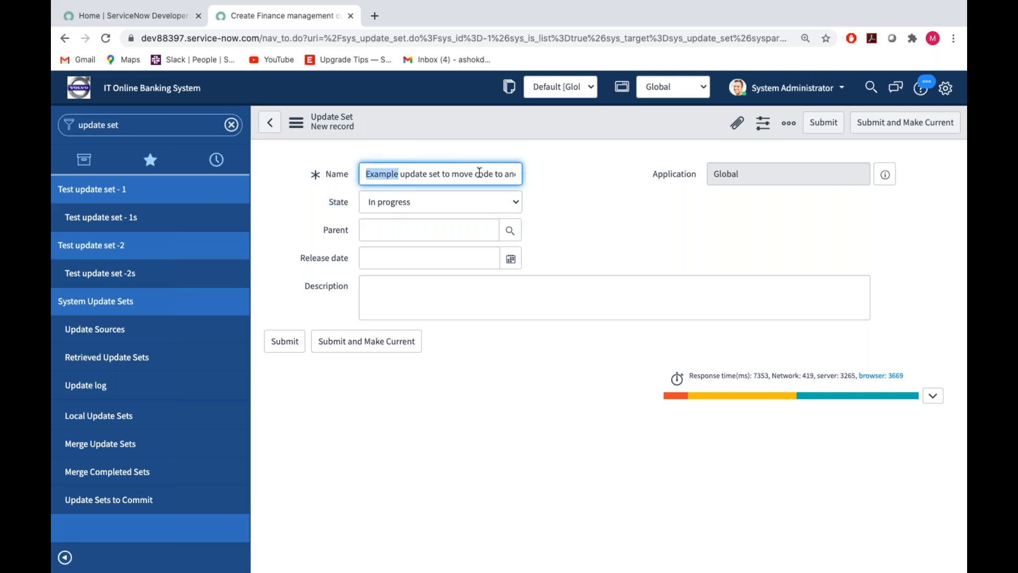
pyautogui.doubleClick(482, 173)
# Enter "This update set is used to captured the sample table" as the update set's description.
pyautogui.click(397, 290)
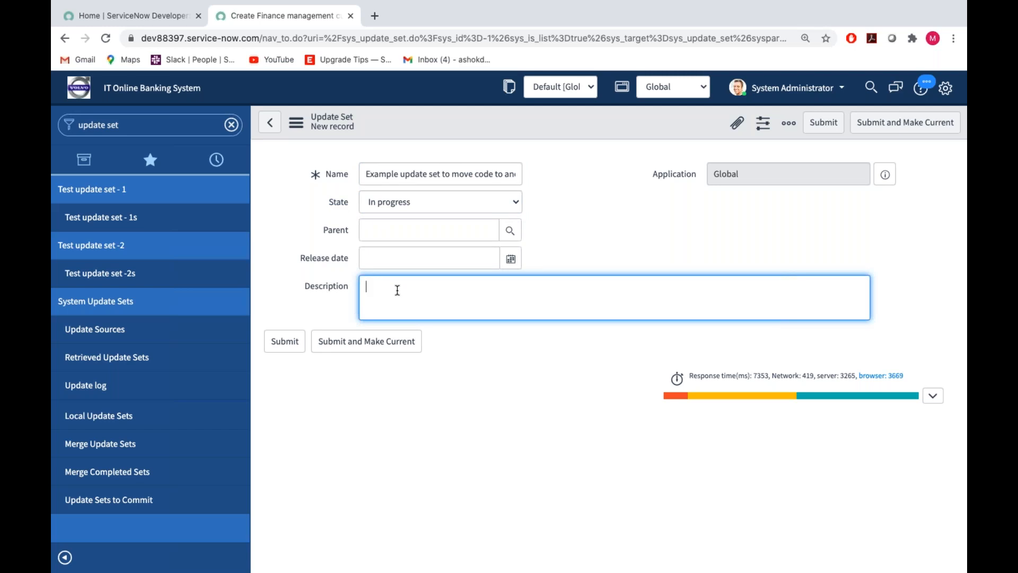
pyautogui.write('This')
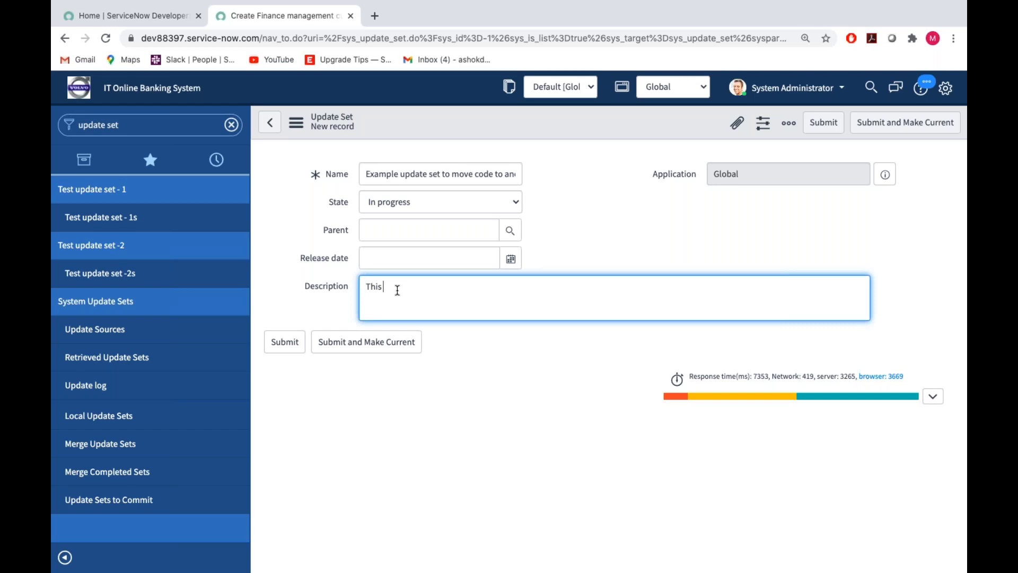
pyautogui.write(' update set us')
pyautogui.press('BackSpace')
pyautogui.press('BackSpace')
pyautogui.press('BackSpace')
pyautogui.write('is used to captured the sample table')
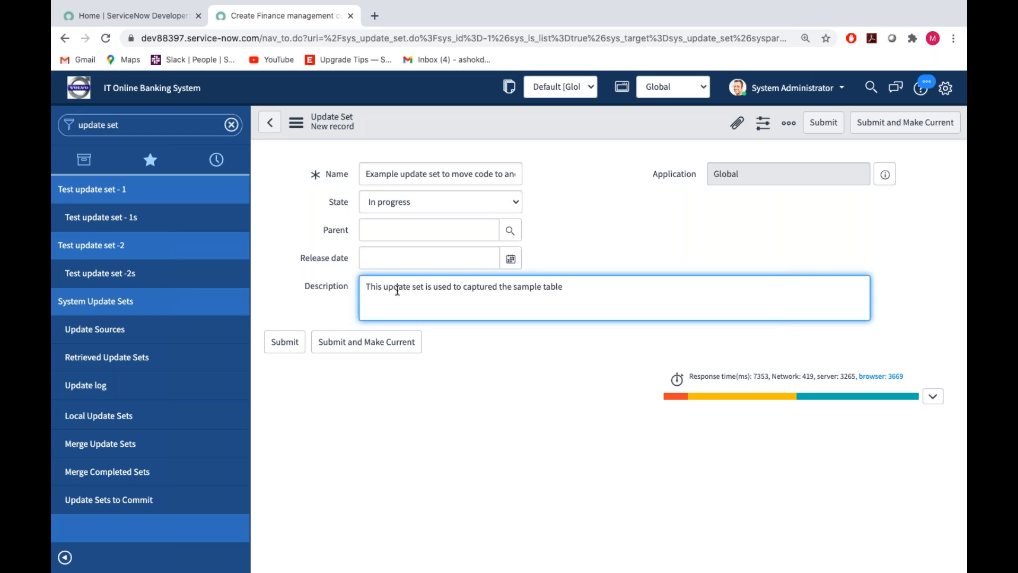
# Replace "sample table" in the description with "us election results", and submit the update set as the current one.
pyautogui.press('BackSpace')
pyautogui.press('BackSpace')
pyautogui.press('BackSpace')
pyautogui.press('BackSpace')
pyautogui.press('BackSpace')
pyautogui.press('BackSpace')
pyautogui.press('BackSpace')
pyautogui.press('BackSpace')
pyautogui.press('BackSpace')
pyautogui.press('BackSpace')
pyautogui.press('BackSpace')
pyautogui.press('BackSpace')
pyautogui.write('us election results')
pyautogui.click(667, 235)
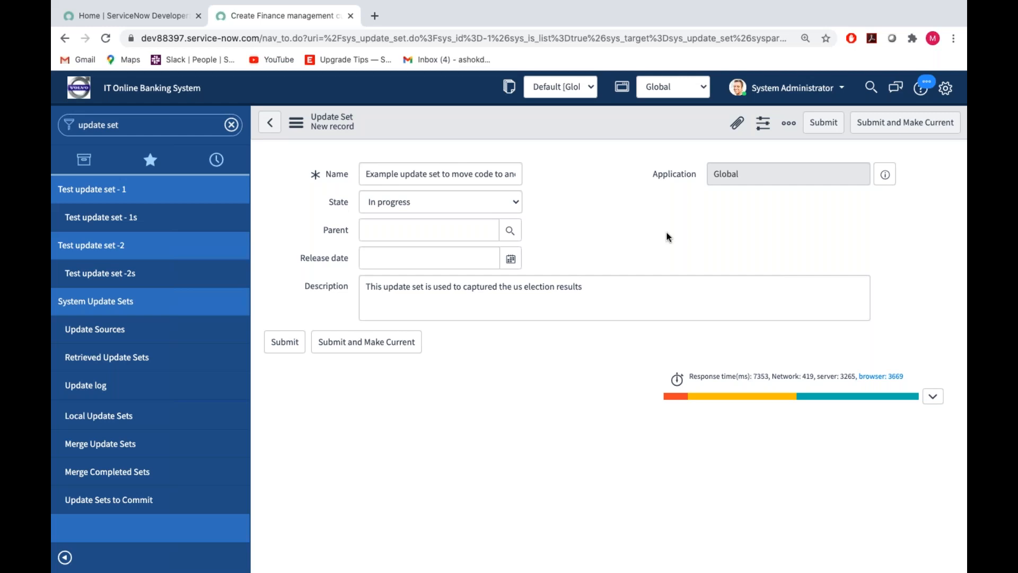
pyautogui.click(394, 342)
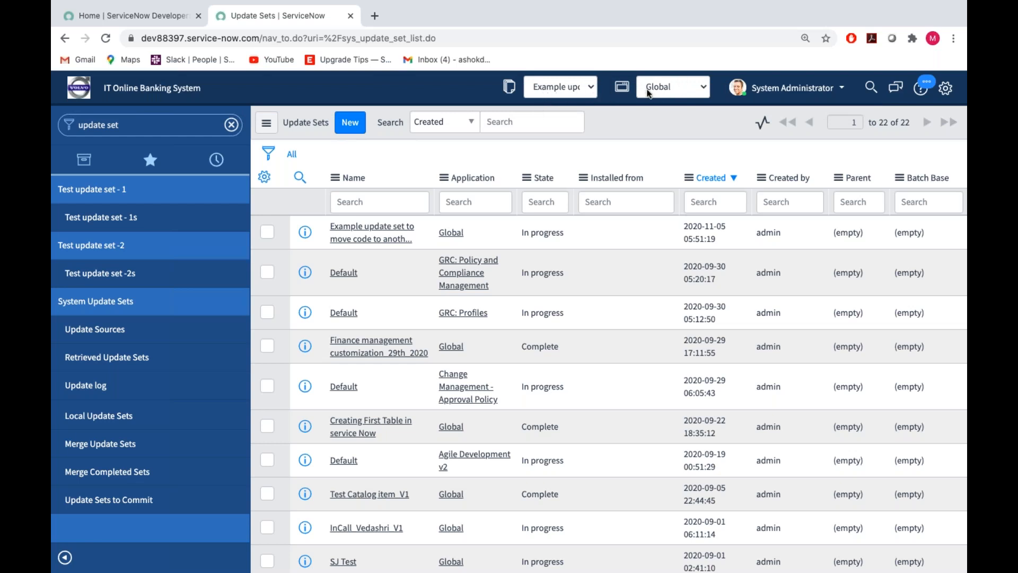
# In the Developer system settings, switch the application picker and update set picker in the header off and back on.
pyautogui.click(947, 90)
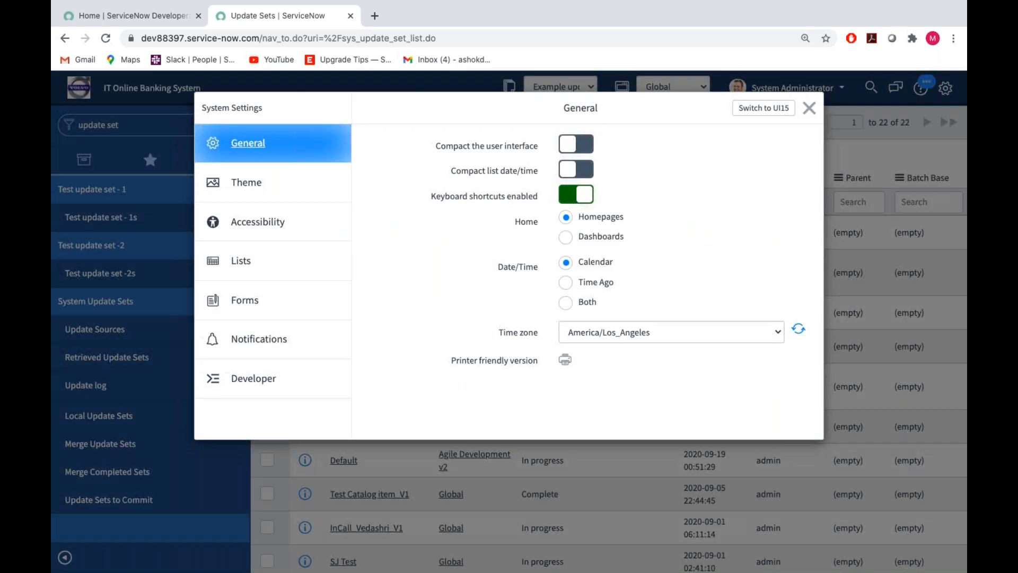
pyautogui.click(250, 377)
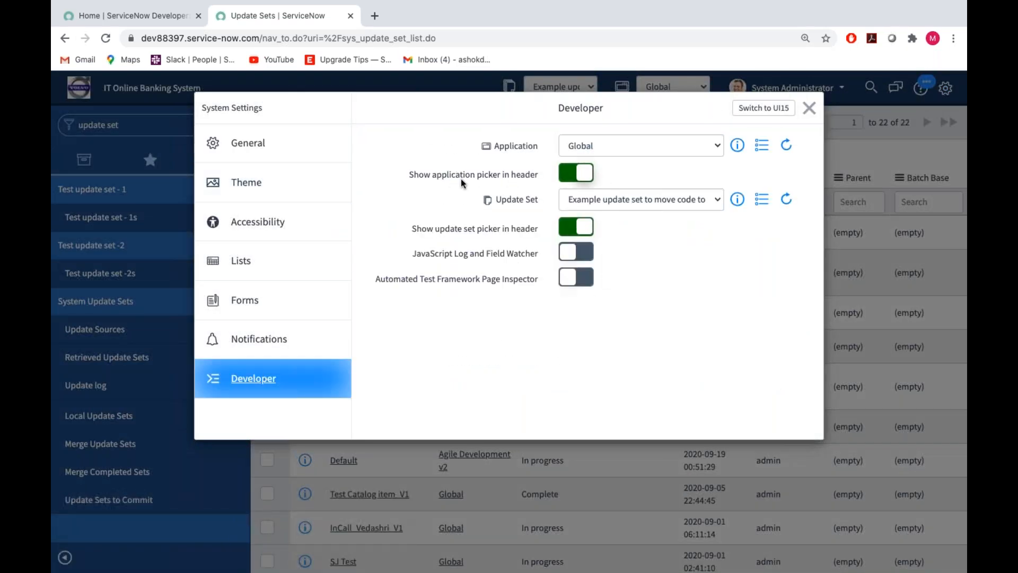
pyautogui.click(586, 168)
pyautogui.click(586, 169)
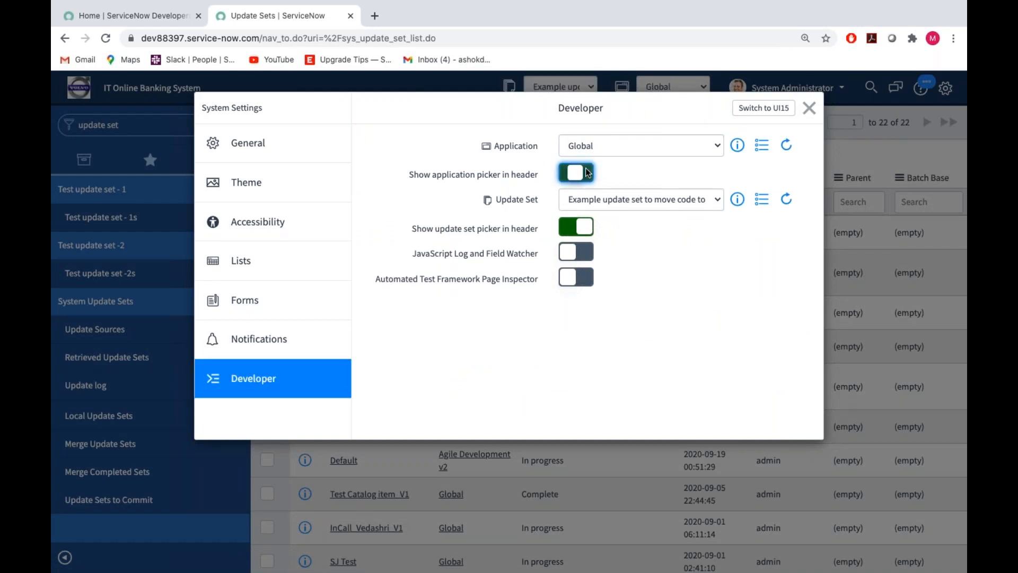
pyautogui.click(586, 171)
pyautogui.click(586, 171)
pyautogui.click(586, 170)
pyautogui.click(587, 171)
pyautogui.click(585, 234)
pyautogui.click(584, 234)
pyautogui.click(585, 234)
pyautogui.click(585, 234)
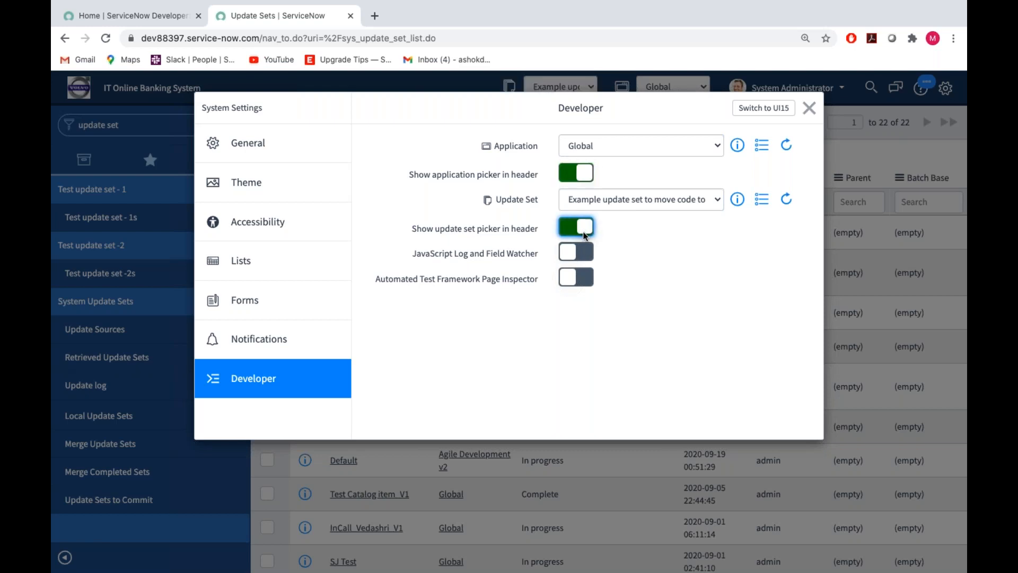
pyautogui.click(810, 108)
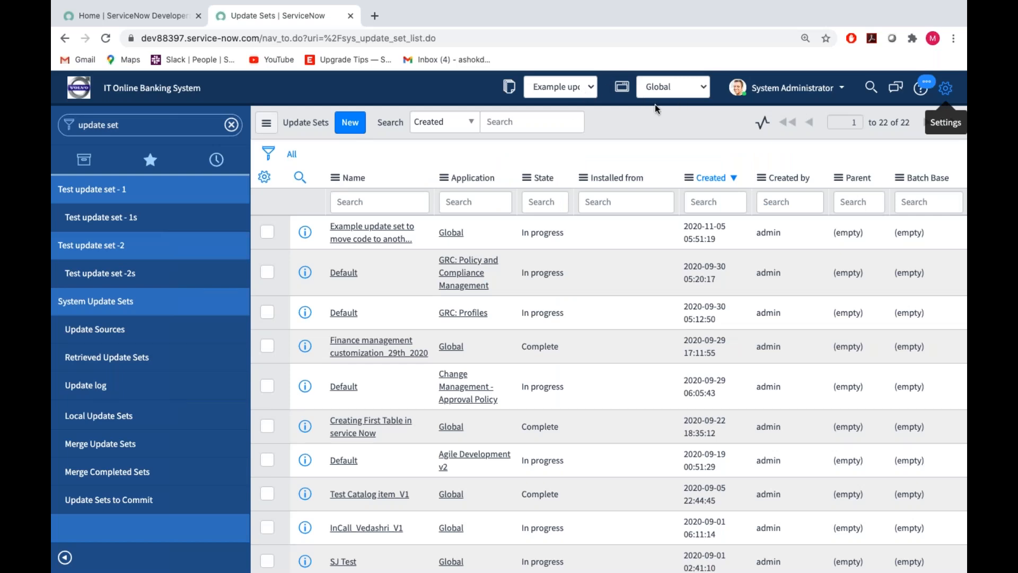
pyautogui.click(946, 88)
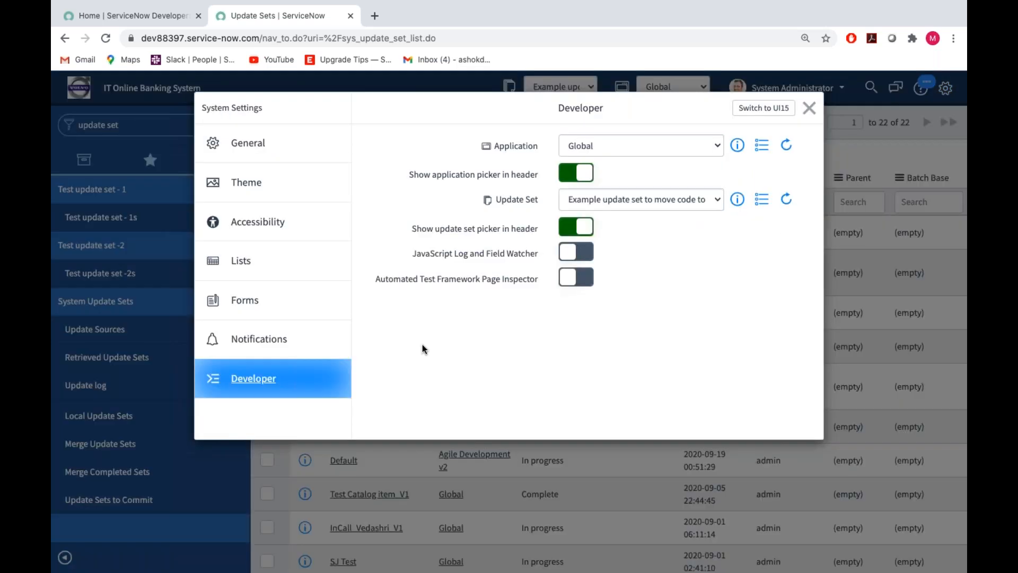
pyautogui.click(809, 108)
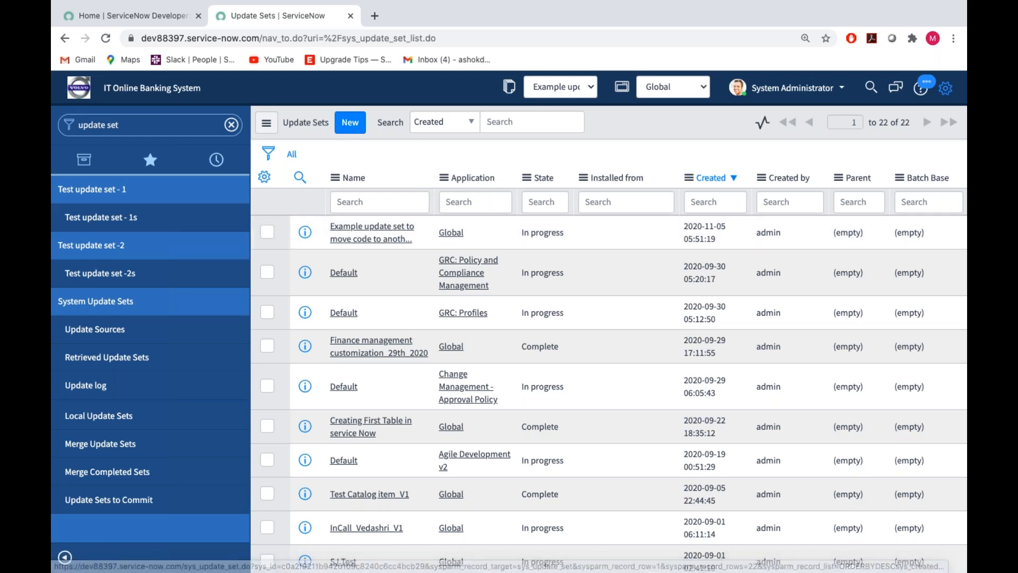
# View the current update set, and use the navigator filter "tables" to open the Tables list under System Definition.
pyautogui.click(511, 88)
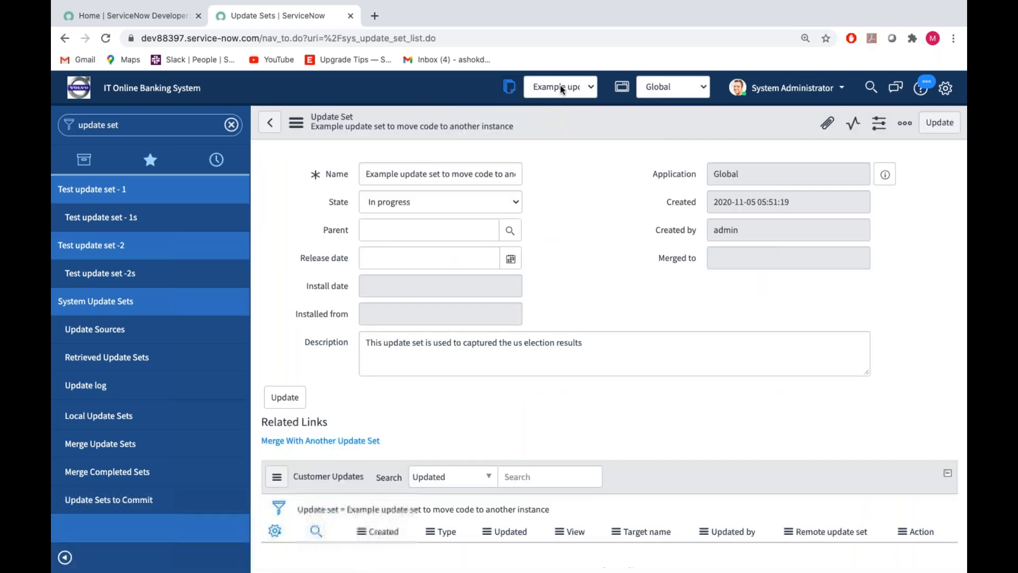
pyautogui.click(130, 123)
pyautogui.press('BackSpace')
pyautogui.write('ta')
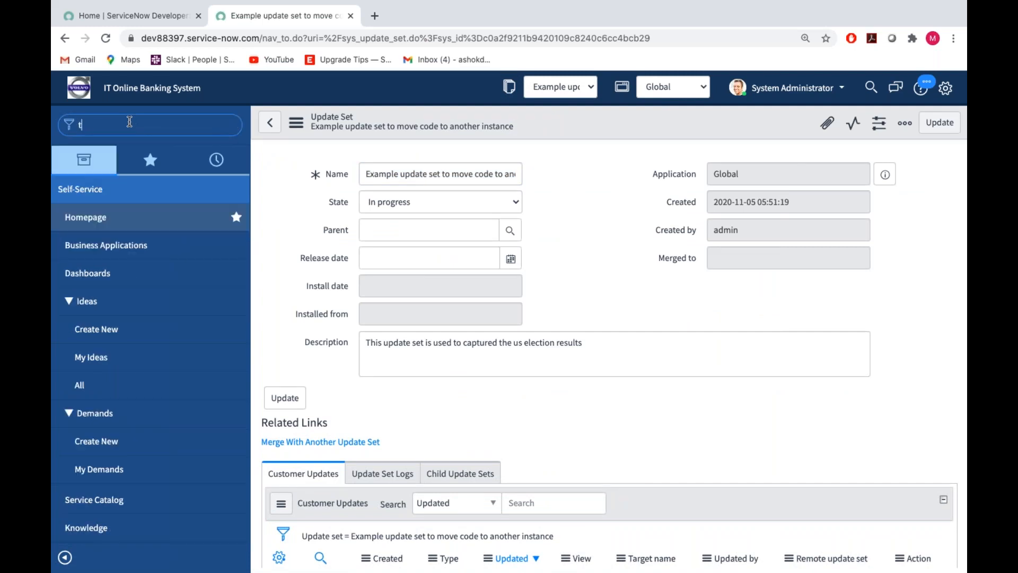
pyautogui.write('bles')
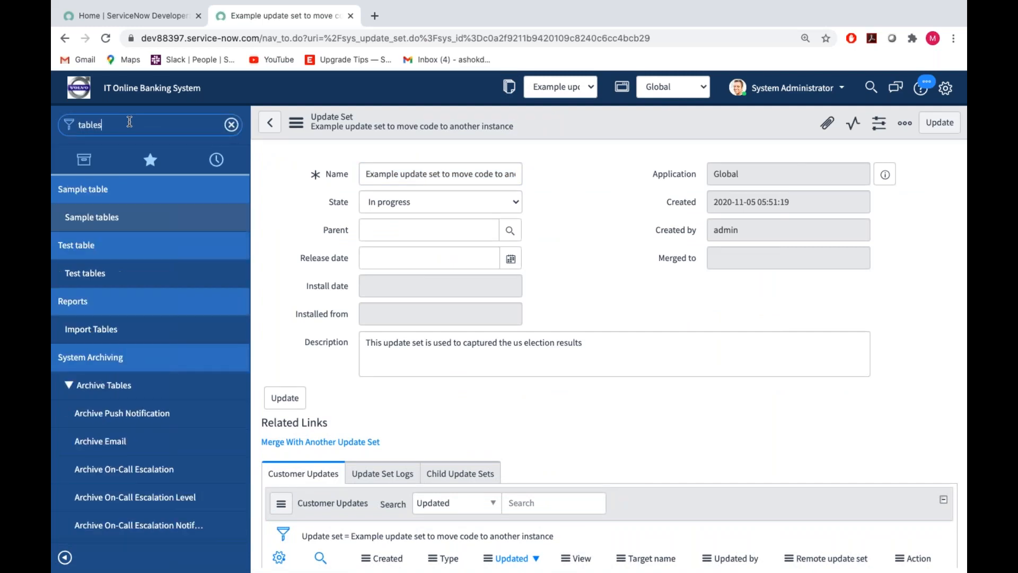
pyautogui.scroll(-5, 88, 378)
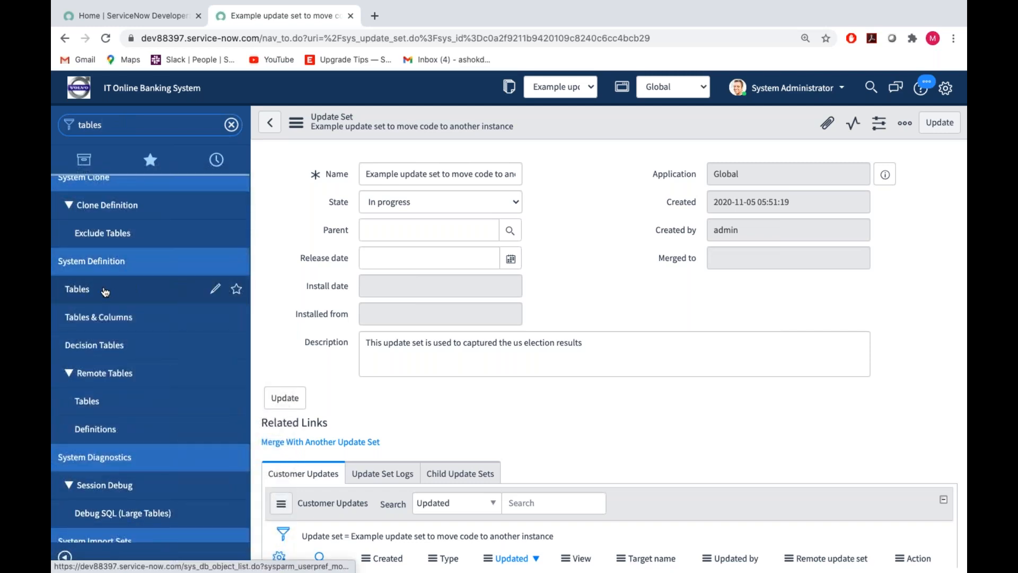
pyautogui.click(85, 292)
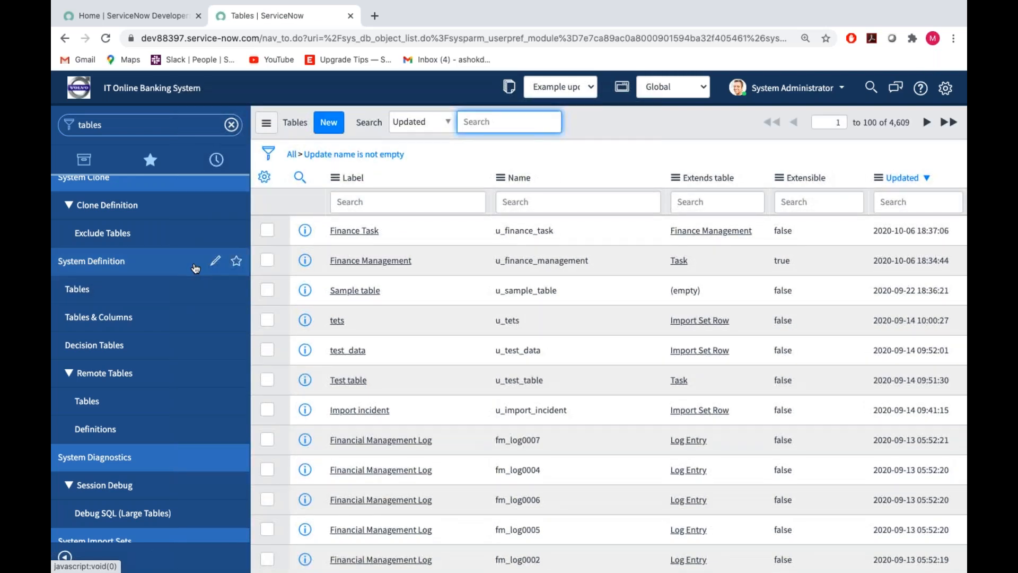
# Start a new table labelled "US Election Result" with the name u_us_election_result.
pyautogui.click(334, 131)
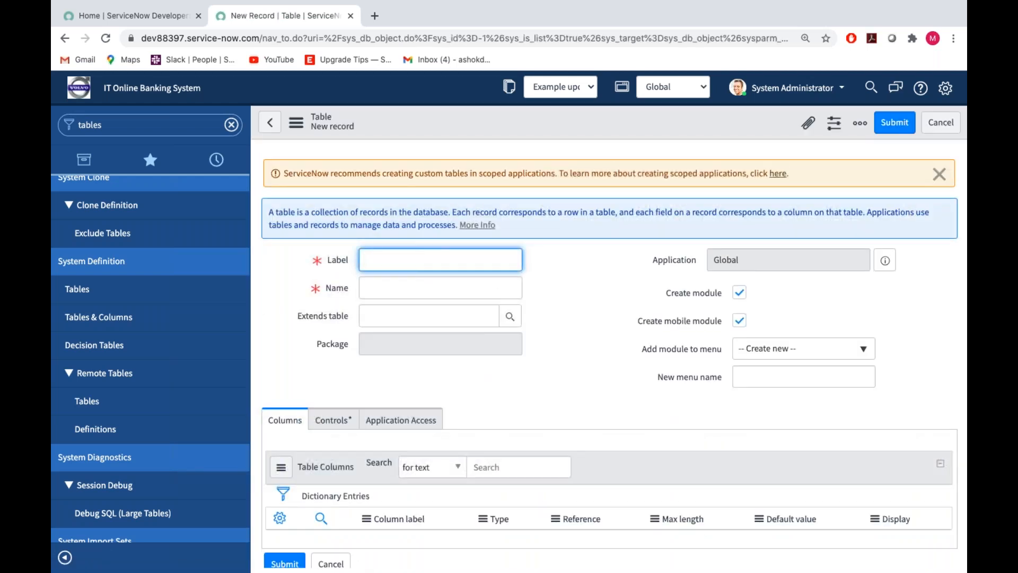
pyautogui.write('US E')
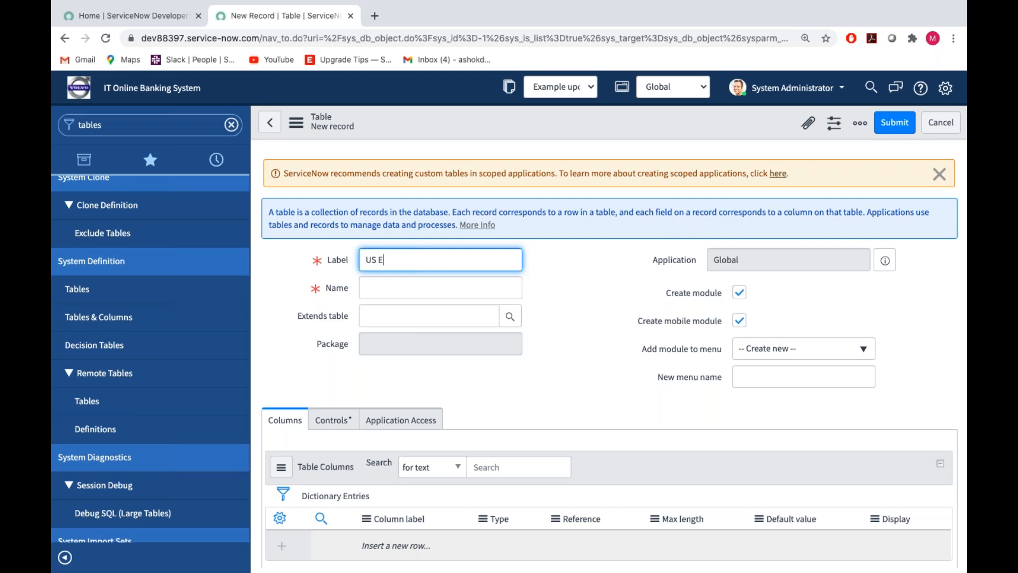
pyautogui.write('lection Result')
pyautogui.click(585, 322)
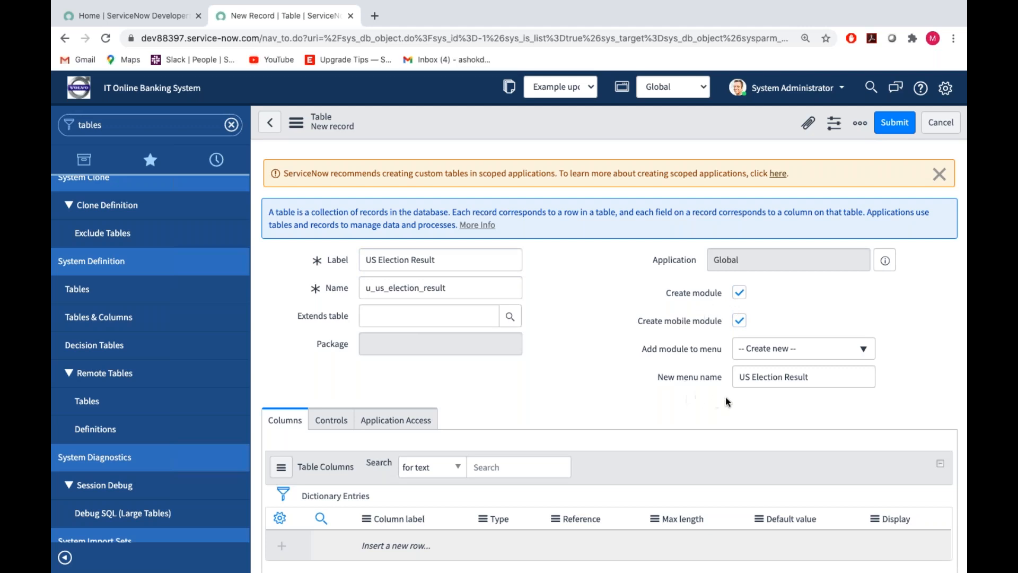
# Enable auto-numbering for the new table with prefix US, and submit the table.
pyautogui.click(334, 422)
pyautogui.scroll(-3, 366, 419)
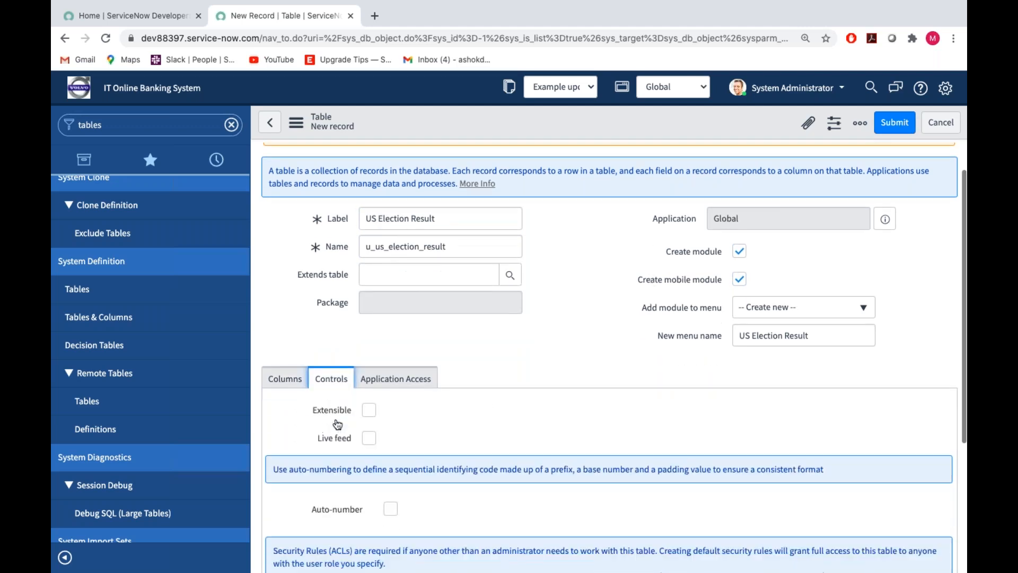
pyautogui.click(391, 404)
pyautogui.scroll(3, 657, 225)
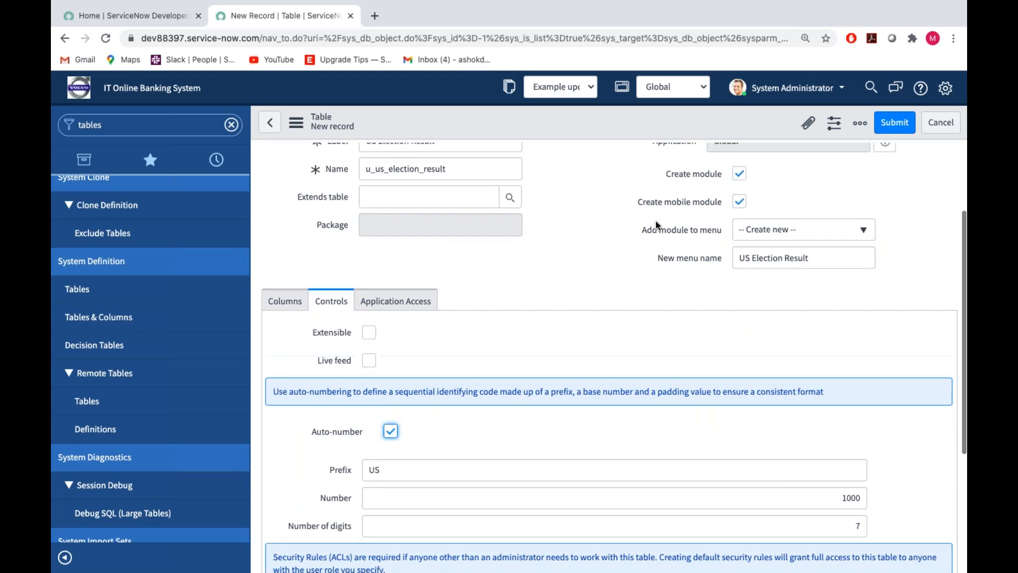
pyautogui.click(895, 122)
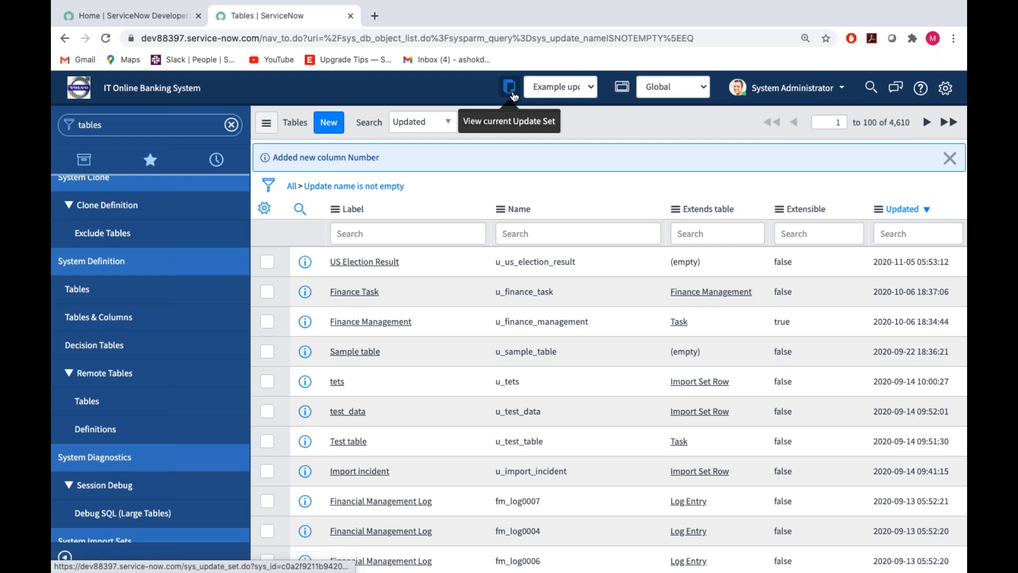
# Open the current update set and examine the customer updates captured for the new table.
pyautogui.click(513, 95)
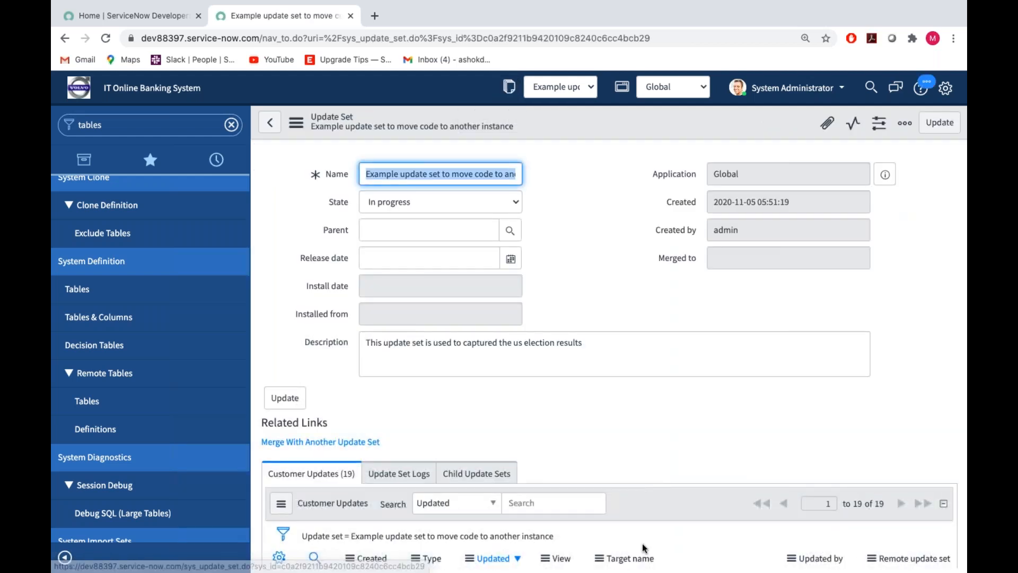
pyautogui.scroll(-8, 608, 345)
pyautogui.scroll(5, 608, 345)
pyautogui.scroll(-4, 608, 346)
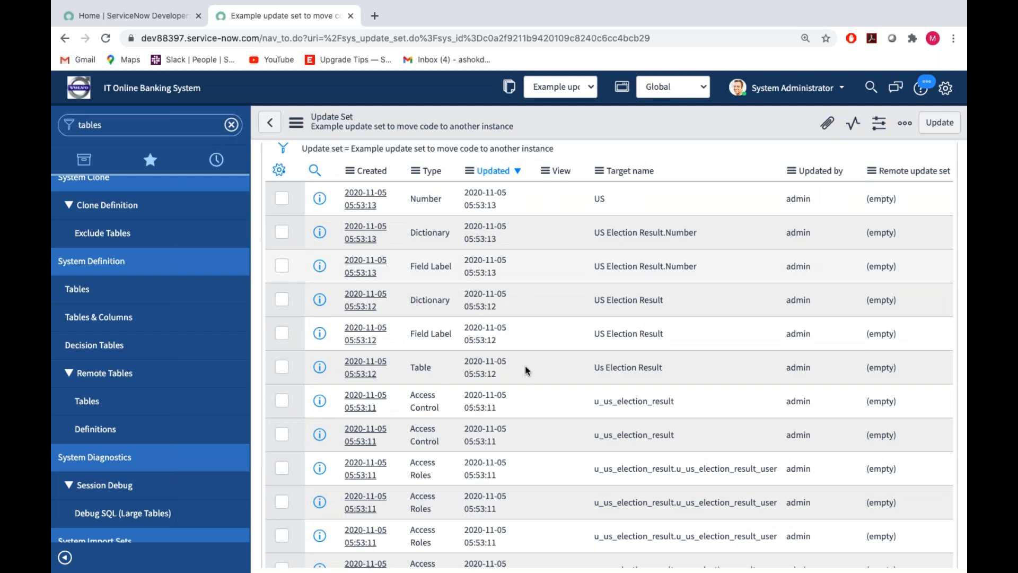
pyautogui.scroll(-5, 526, 369)
pyautogui.scroll(10, 526, 370)
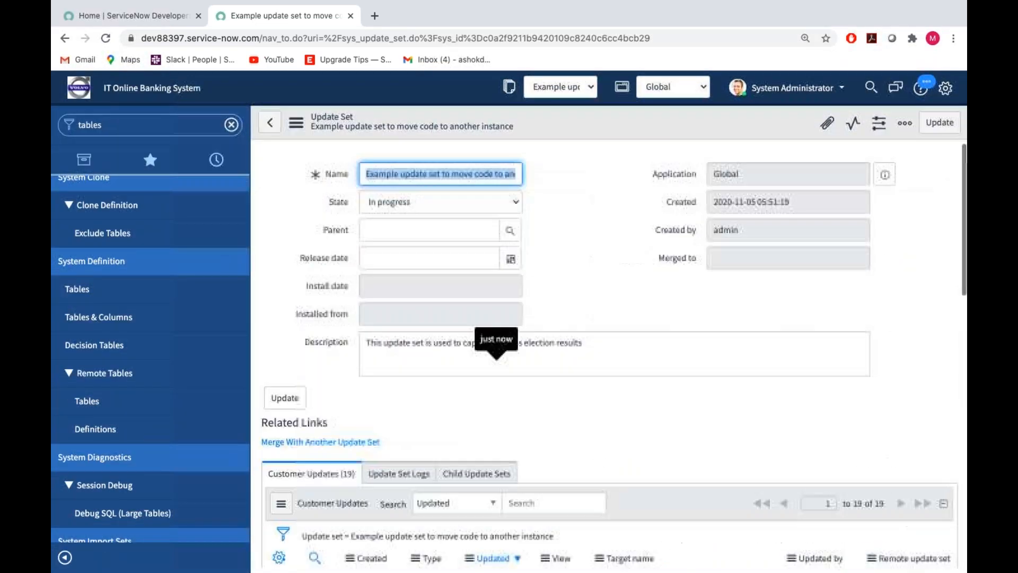
pyautogui.scroll(-6, 527, 289)
pyautogui.scroll(10, 526, 290)
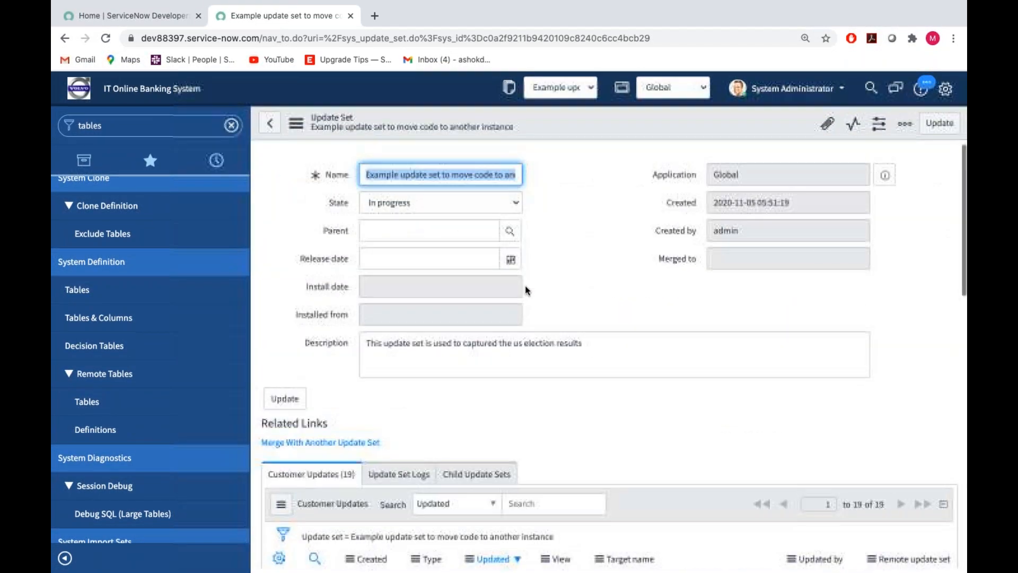
# Filter the navigator for "us electio" and start a new record in the US Election Results list.
pyautogui.doubleClick(130, 129)
pyautogui.press('BackSpace')
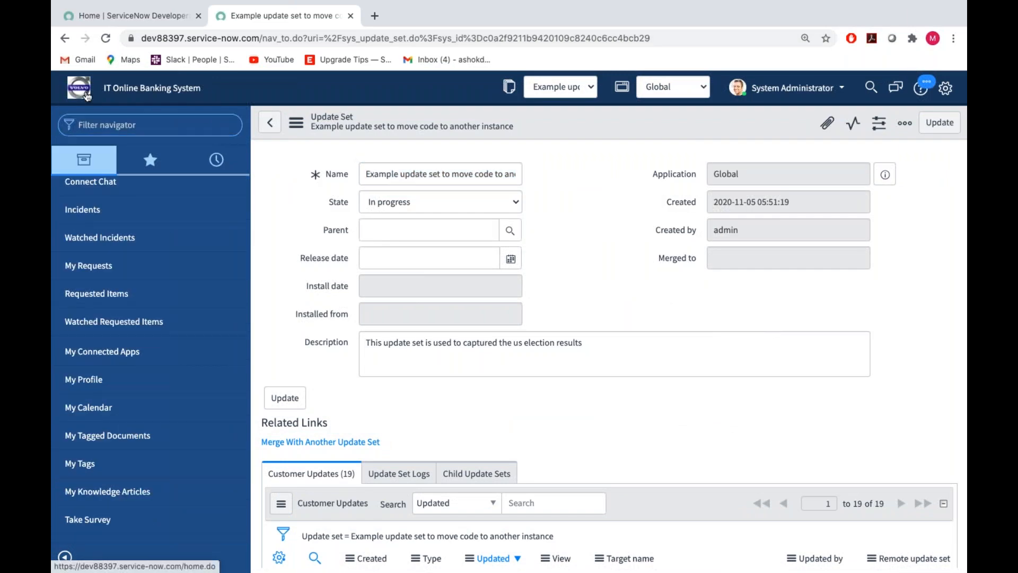
pyautogui.click(87, 96)
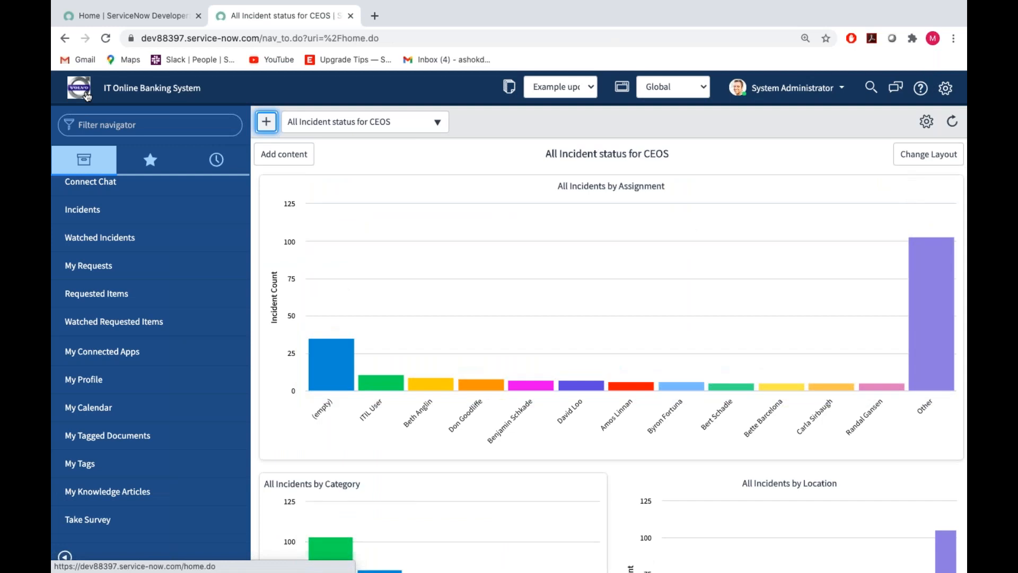
pyautogui.click(89, 123)
pyautogui.write('us electio')
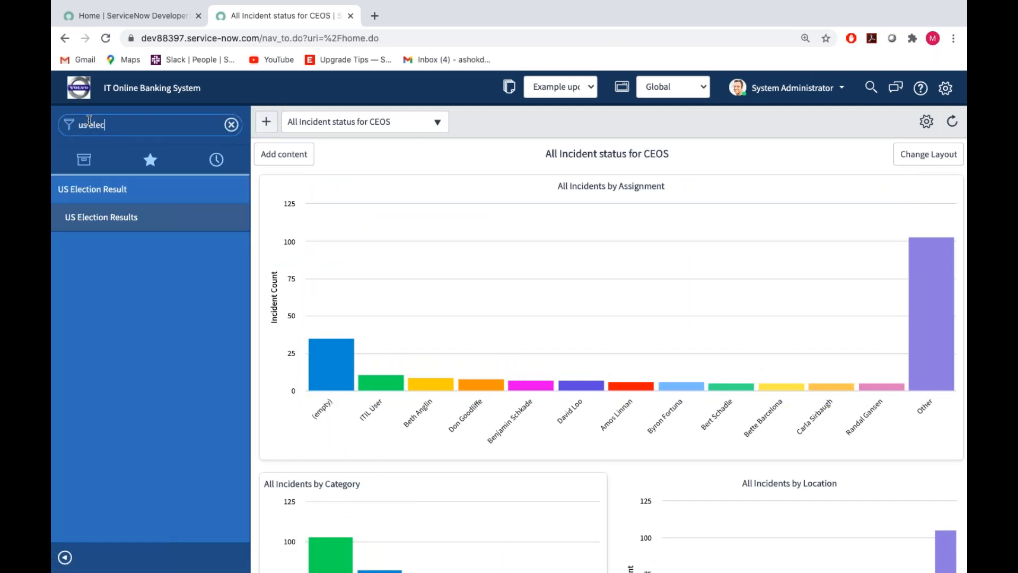
pyautogui.click(92, 222)
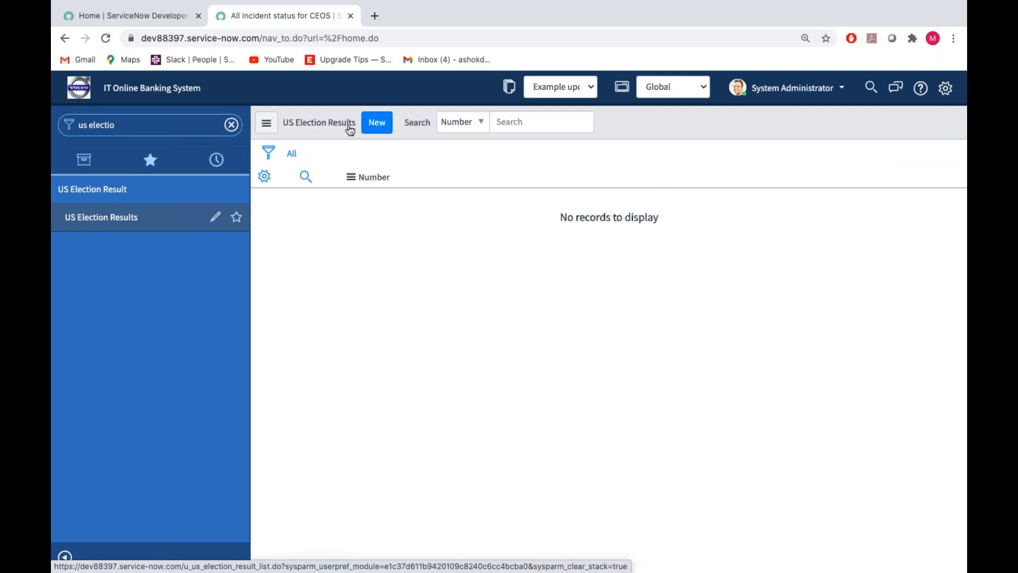
pyautogui.click(380, 124)
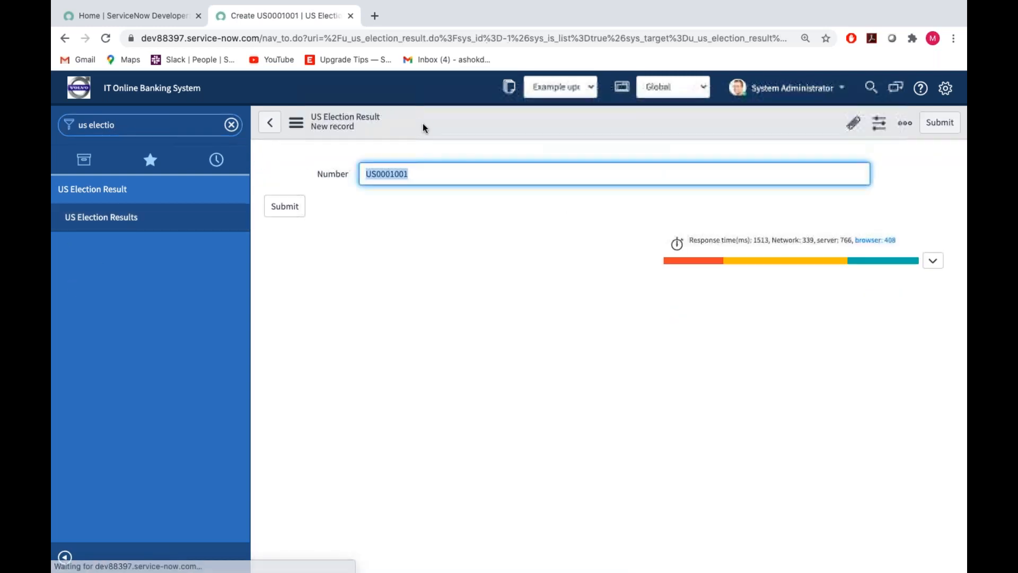
# Open the Form Design of the US Election Result form and set its section layout to 2 Column.
pyautogui.rightClick(423, 123)
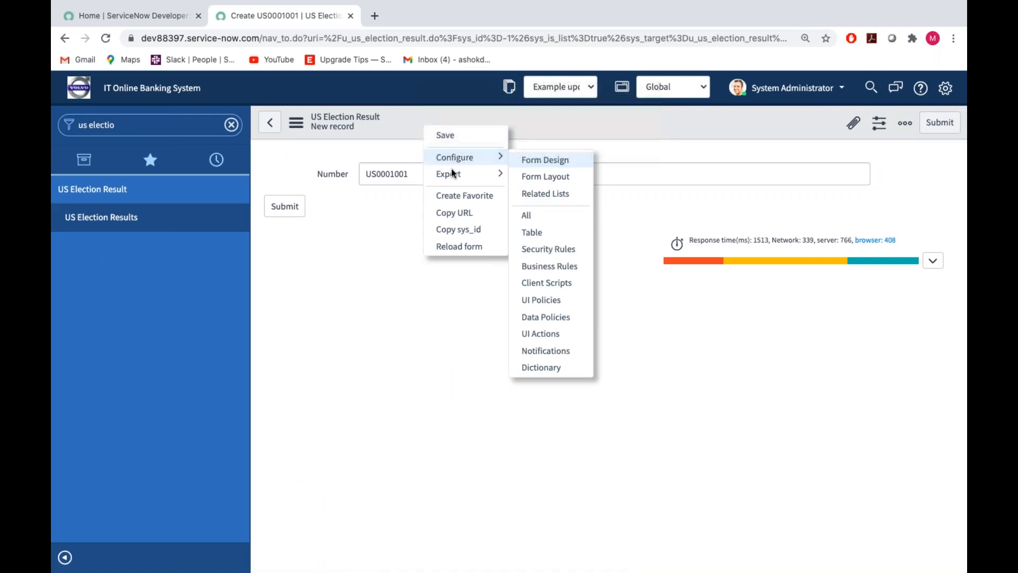
pyautogui.click(550, 161)
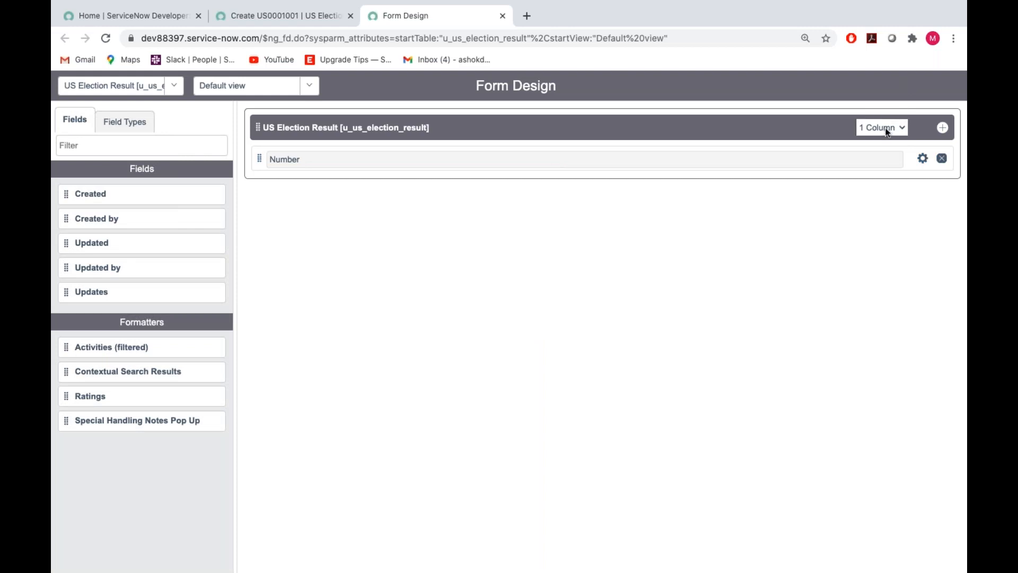
pyautogui.click(890, 127)
pyautogui.click(887, 137)
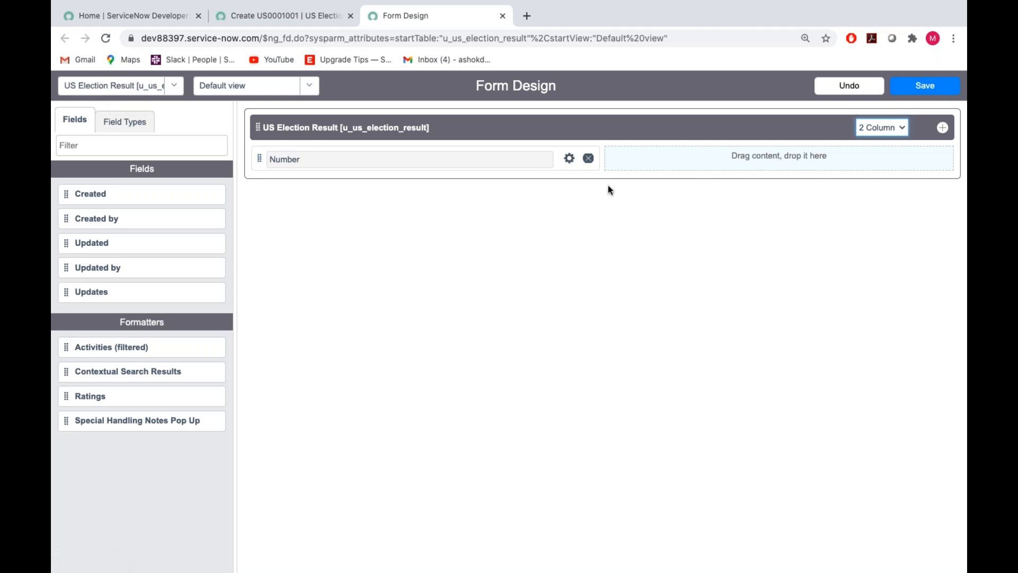
pyautogui.click(83, 144)
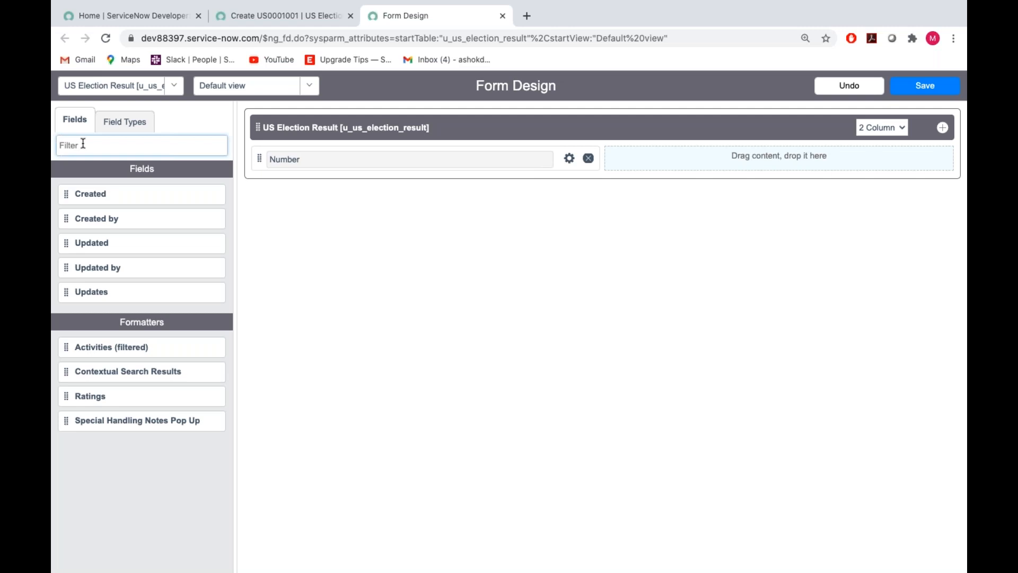
pyautogui.write('strin')
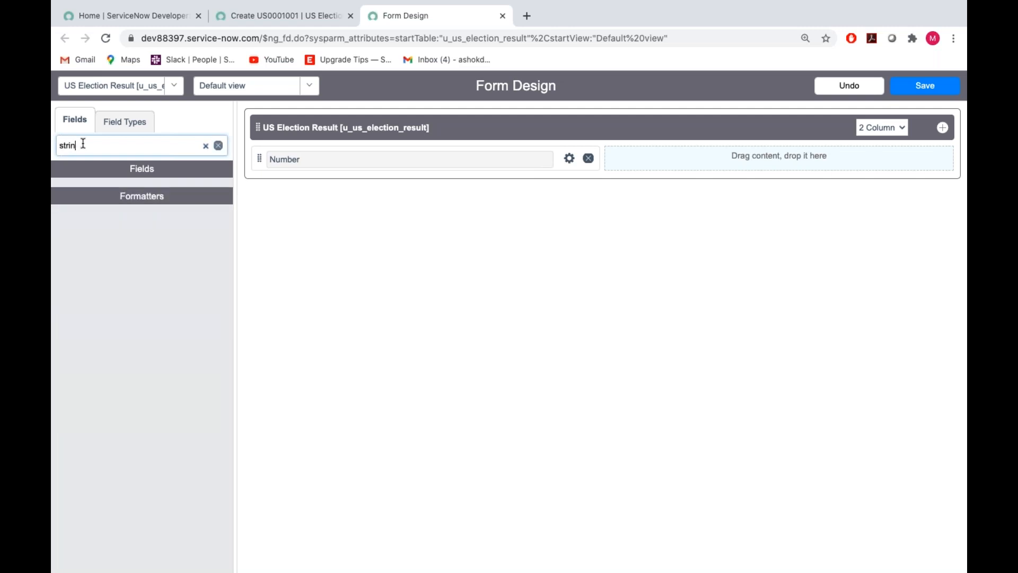
pyautogui.press('BackSpace')
pyautogui.press('BackSpace')
pyautogui.press('BackSpace')
pyautogui.press('BackSpace')
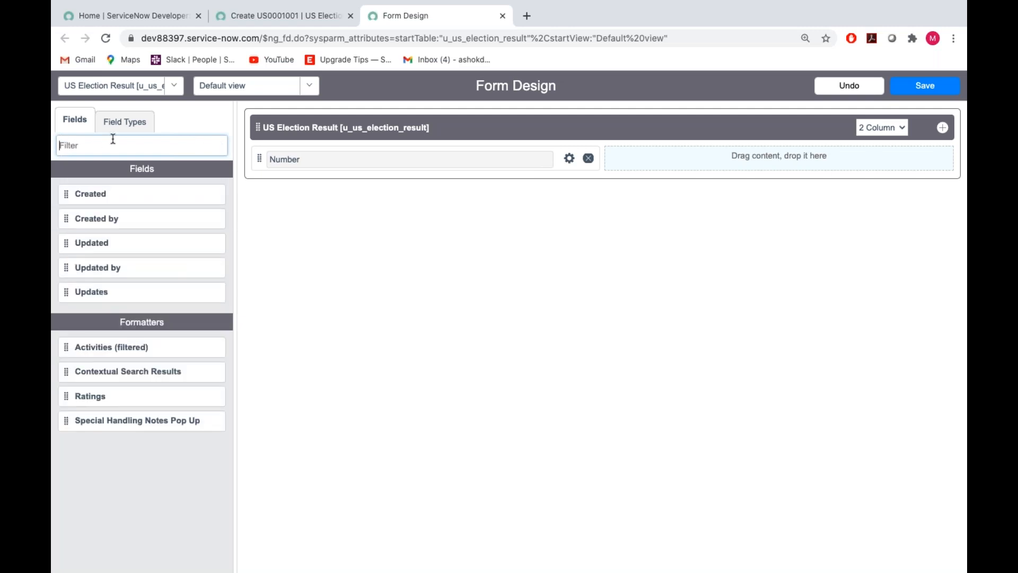
# Find the String field type with the filter "string" and add it to the form's empty second column.
pyautogui.click(128, 124)
pyautogui.click(113, 153)
pyautogui.write('string')
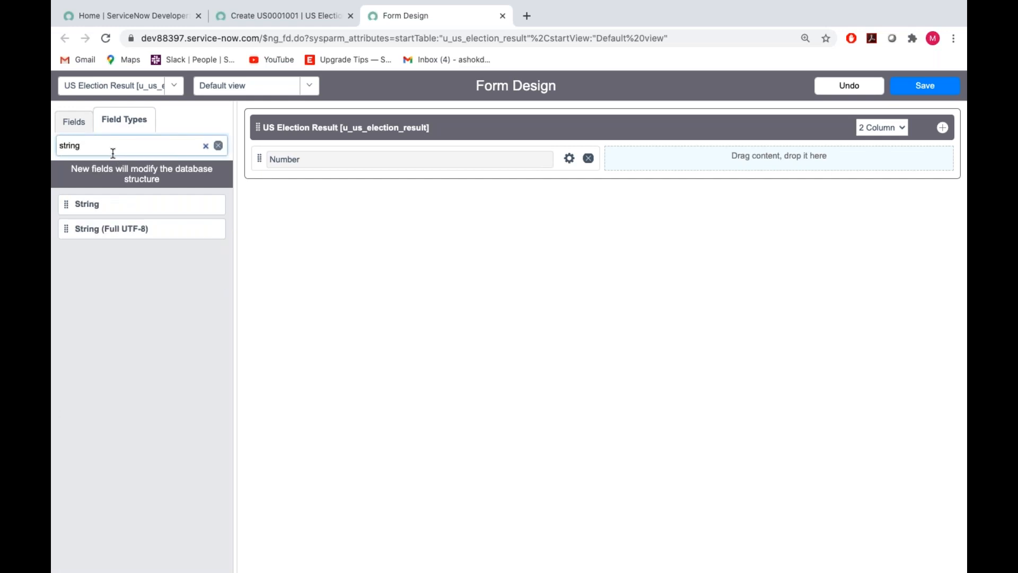
pyautogui.moveTo(72, 205); pyautogui.dragTo(684, 159)
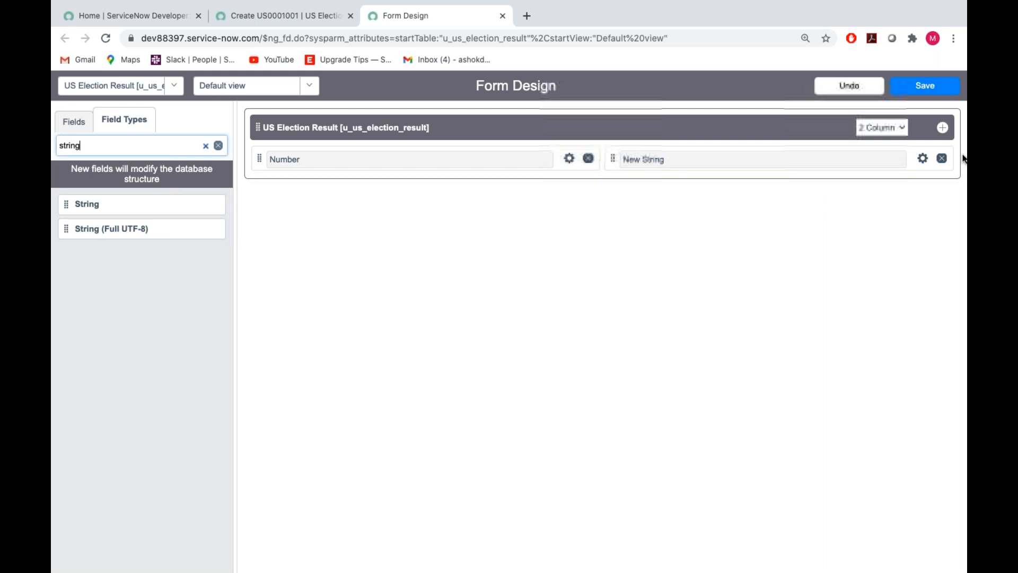
# Label the new string field "Voting Percentage of Trump" and name it u_vote_trump.
pyautogui.click(925, 163)
pyautogui.press('BackSpace')
pyautogui.write('Voting Percentage of')
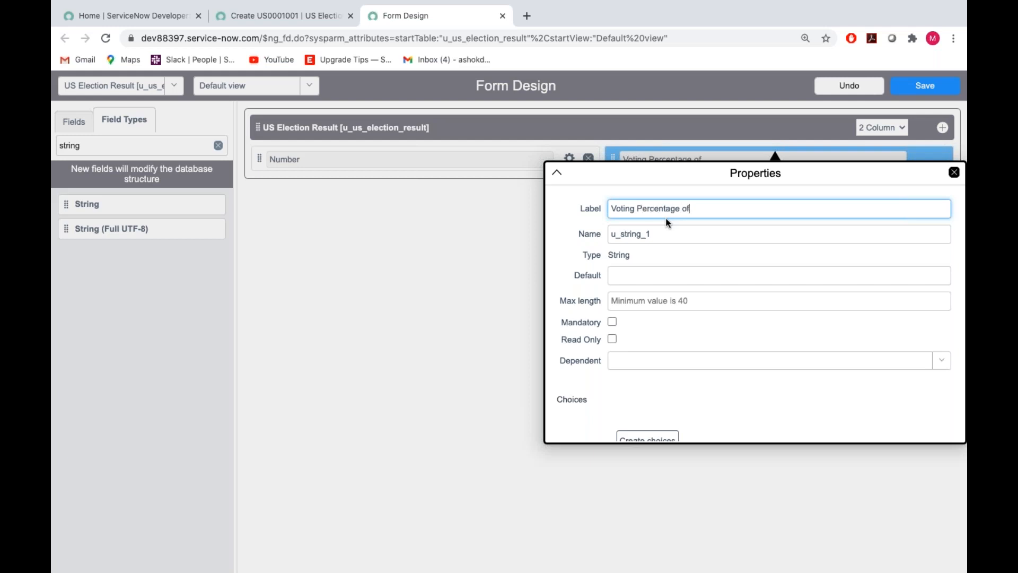
pyautogui.write(' Trump')
pyautogui.doubleClick(655, 231)
pyautogui.press('BackSpace')
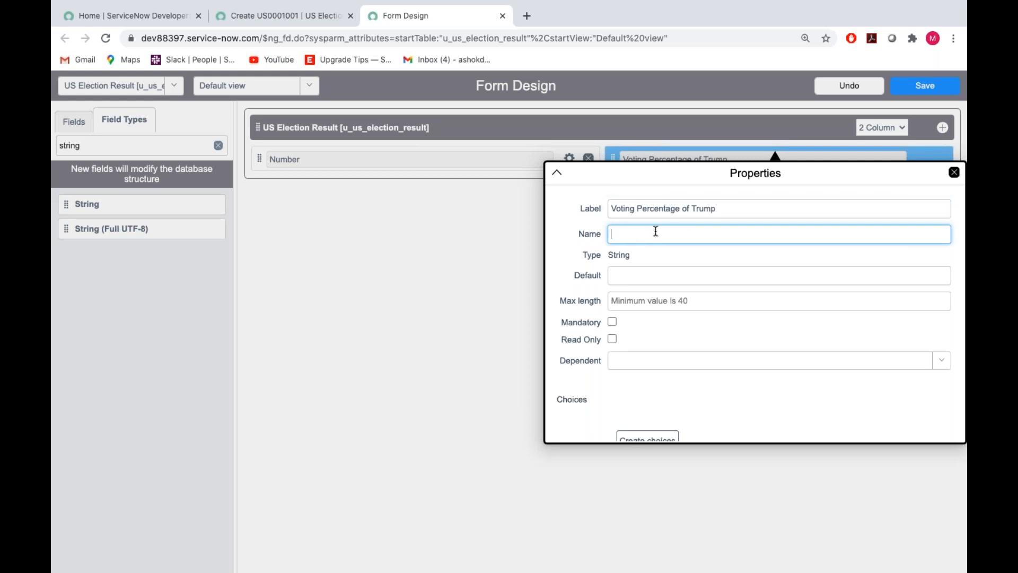
pyautogui.write('u_vote_trump')
pyautogui.click(684, 322)
pyautogui.click(954, 173)
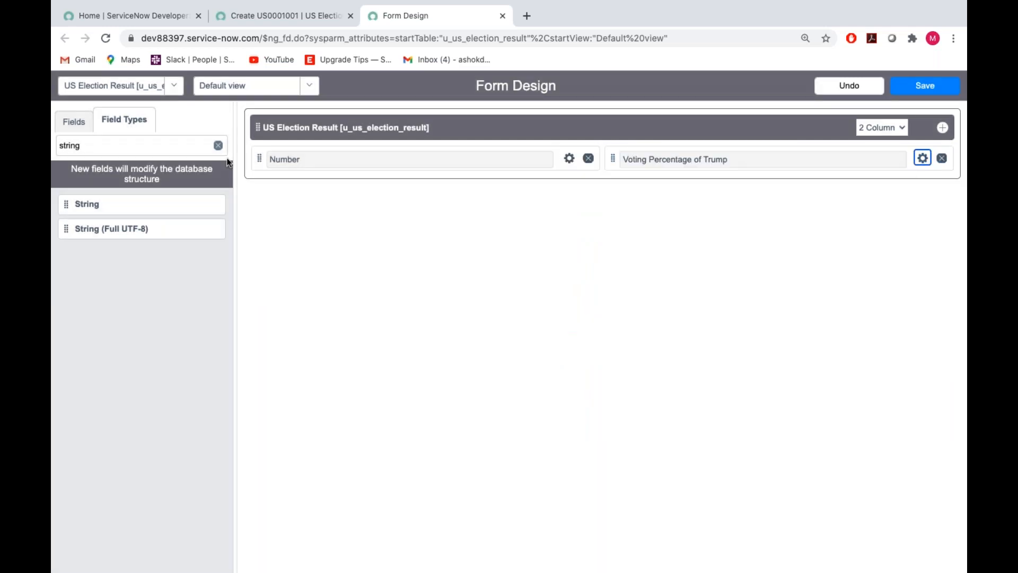
# Add another String field below Number in the first column and label it "Voting Percentage of Biden".
pyautogui.moveTo(63, 201); pyautogui.dragTo(284, 185)
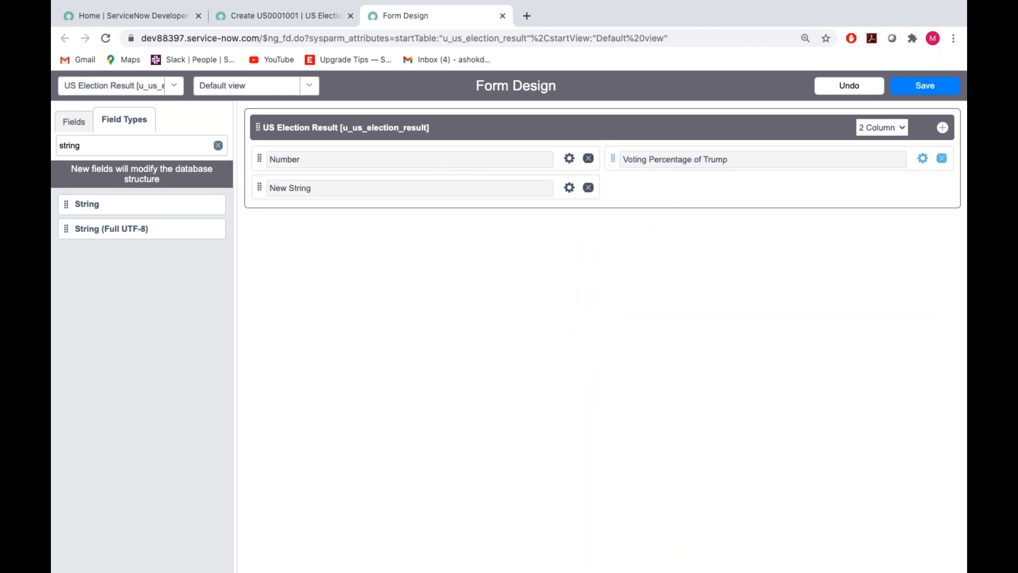
pyautogui.click(569, 189)
pyautogui.tripleClick(424, 236)
pyautogui.press('BackSpace')
pyautogui.write('Votin')
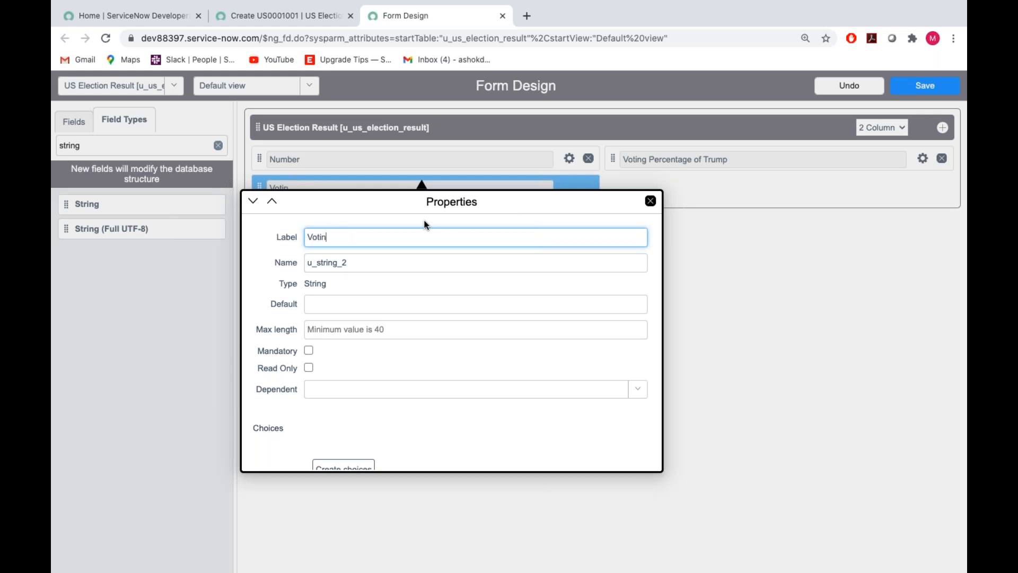
pyautogui.write('g Percentage of Bide')
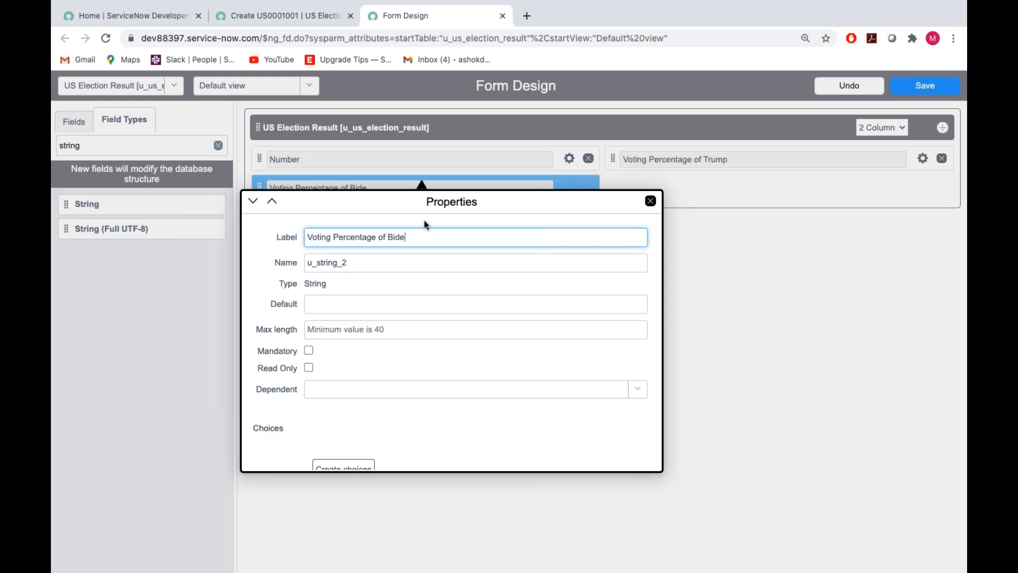
# Name the Biden voting percentage field u_vote_biden and save the form design.
pyautogui.click(381, 257)
pyautogui.hotkey('ctrl', 'a')
pyautogui.press('BackSpace')
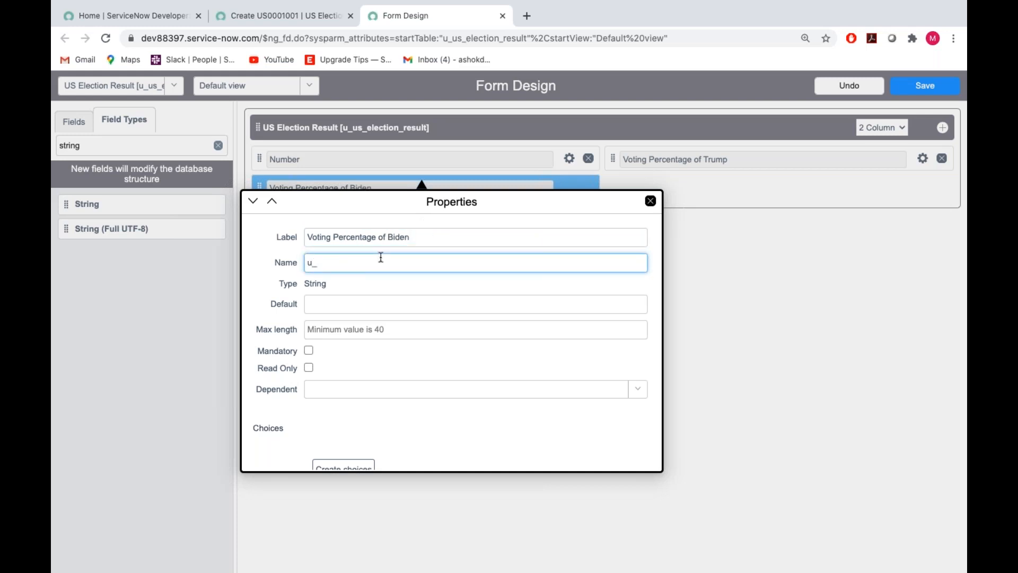
pyautogui.write('u_vot')
pyautogui.write('bid')
pyautogui.scroll(-2, 390, 284)
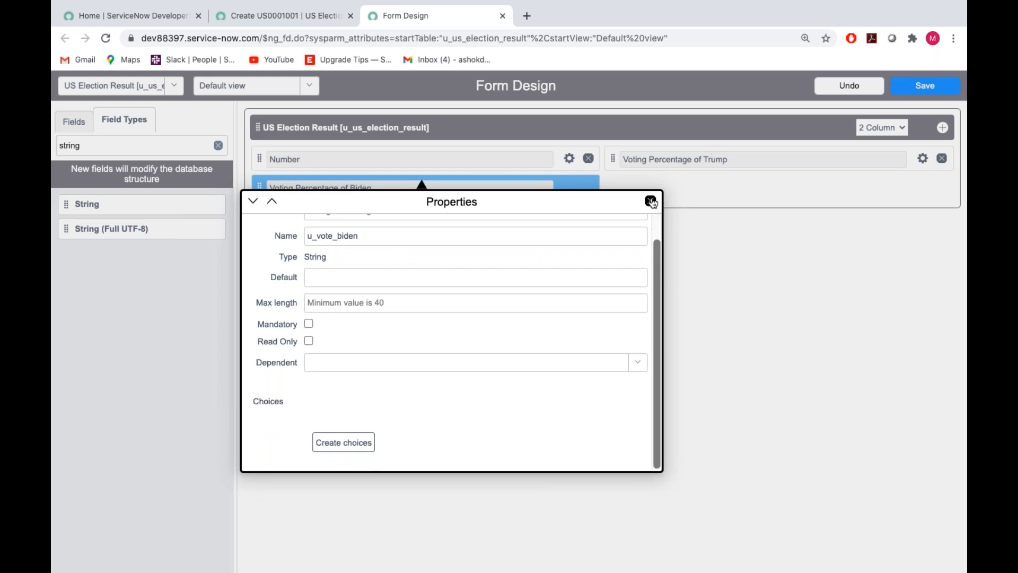
pyautogui.click(652, 202)
pyautogui.click(921, 89)
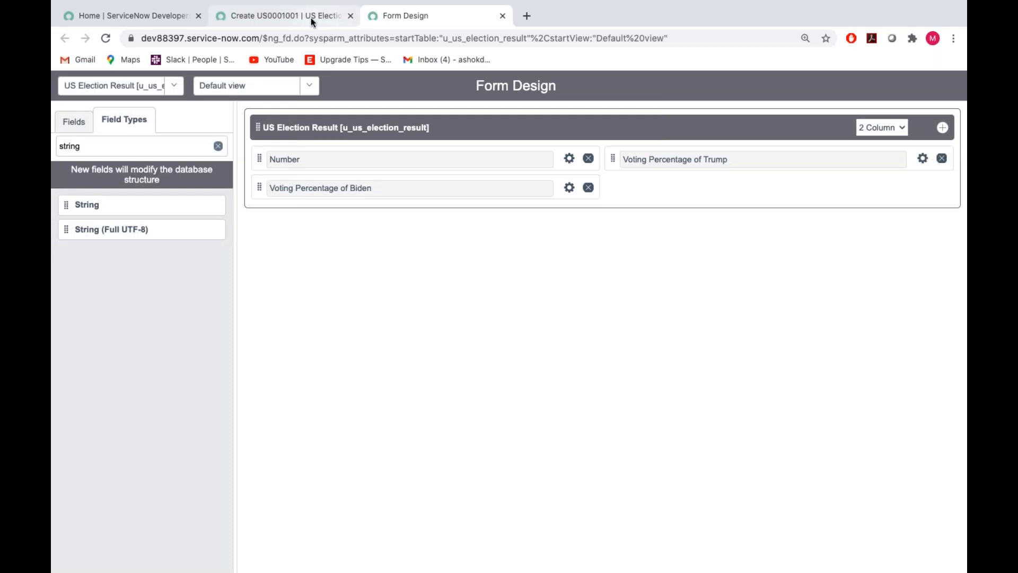
# Reload the new US Election Result record form to view the added voting percentage fields.
pyautogui.click(311, 16)
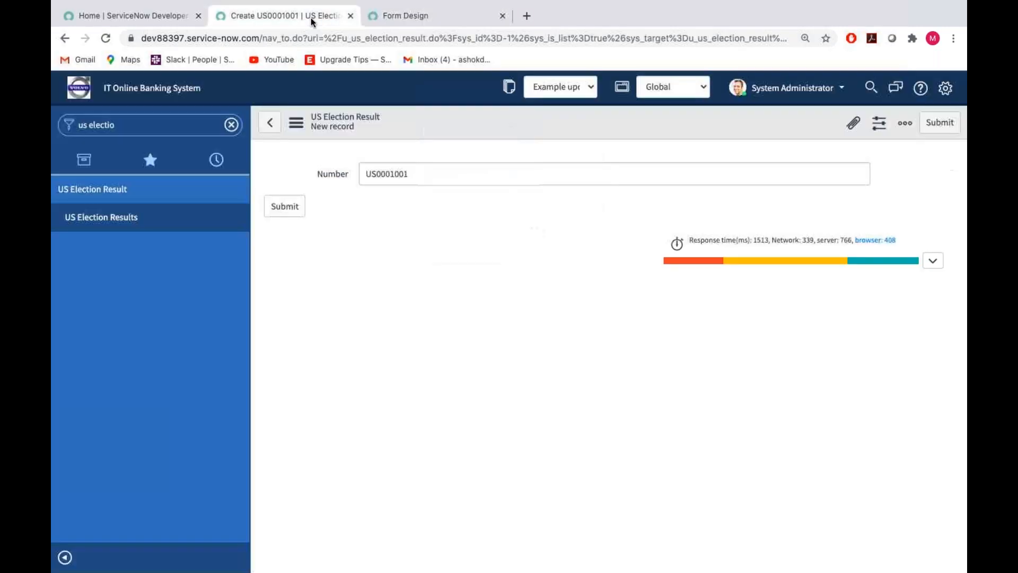
pyautogui.click(296, 123)
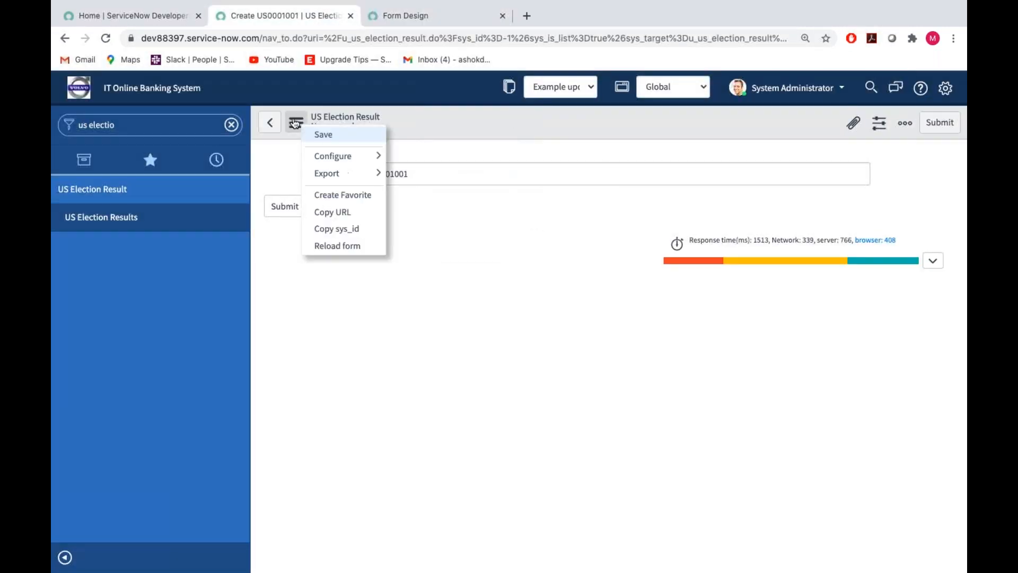
pyautogui.click(336, 245)
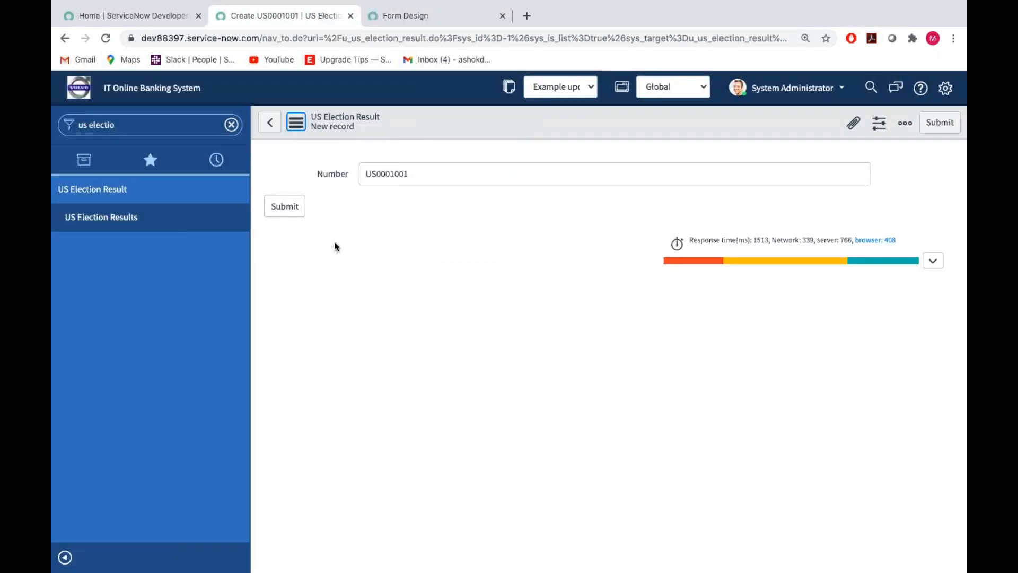
pyautogui.click(417, 176)
# Make the Number field read-only in the form design and save it.
pyautogui.click(398, 16)
pyautogui.click(570, 159)
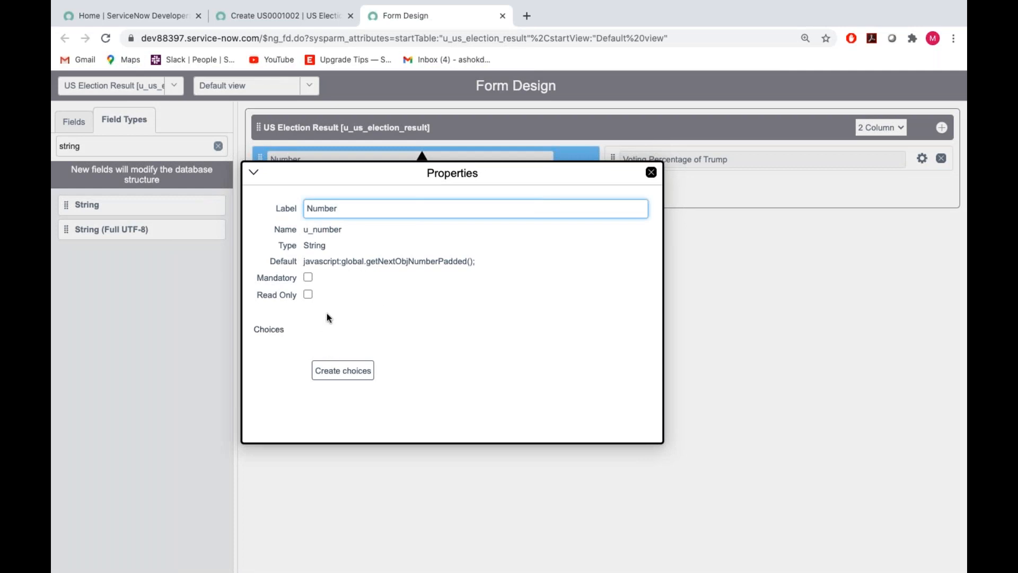
pyautogui.click(308, 295)
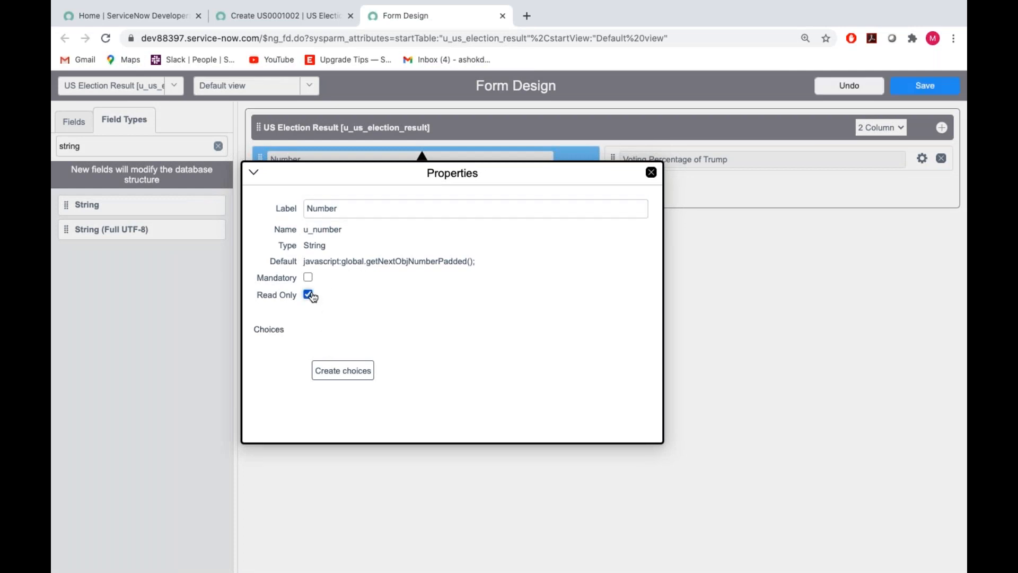
pyautogui.click(651, 172)
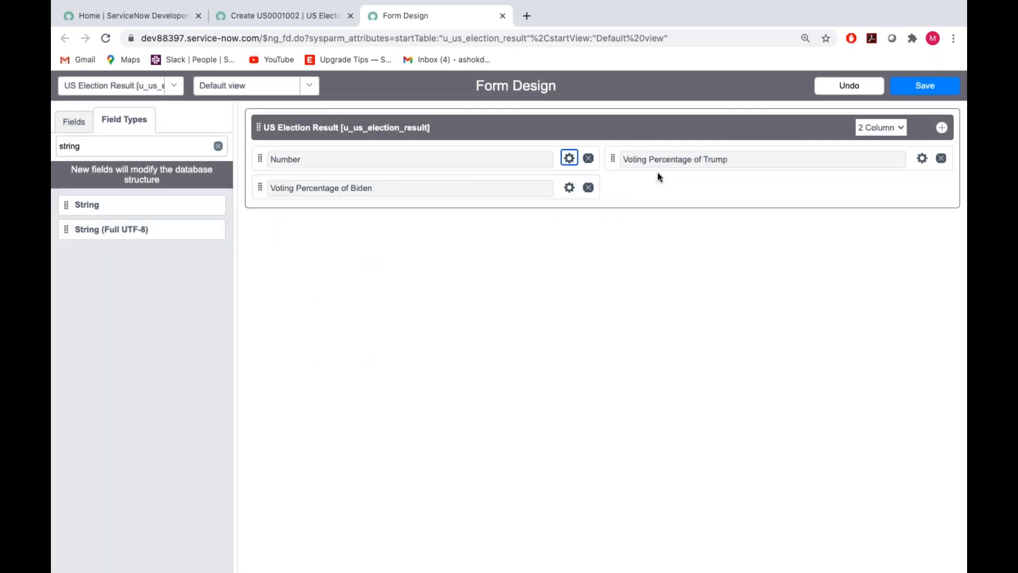
pyautogui.click(921, 87)
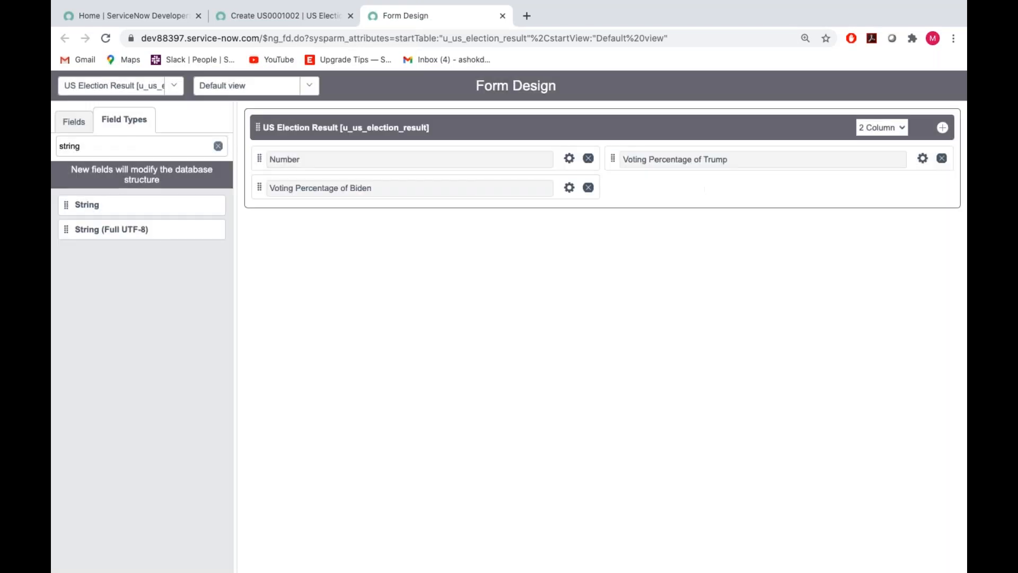
# Reload the US Election Result record form to check the Number field's read-only setting.
pyautogui.click(295, 17)
pyautogui.click(298, 132)
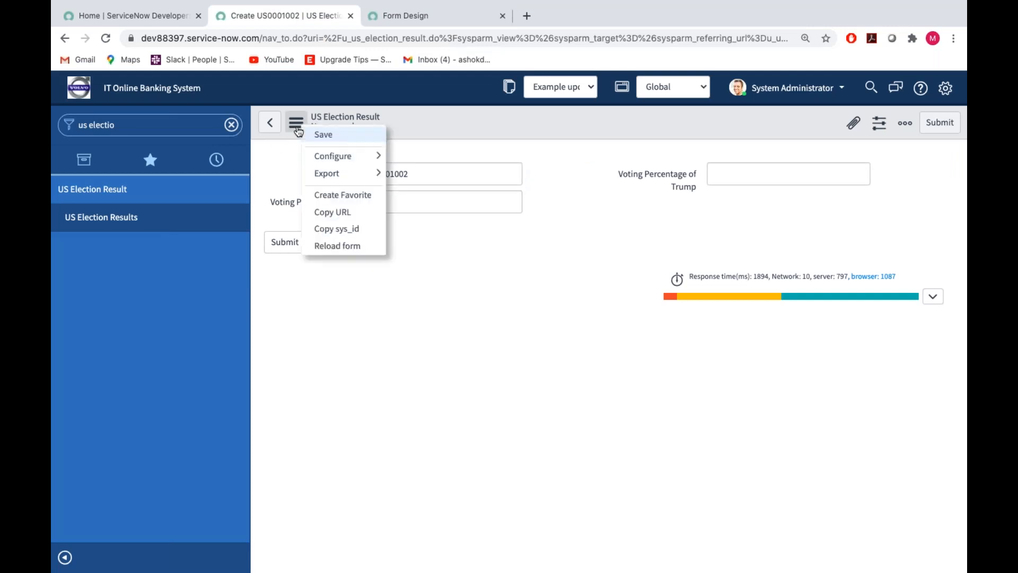
pyautogui.click(340, 243)
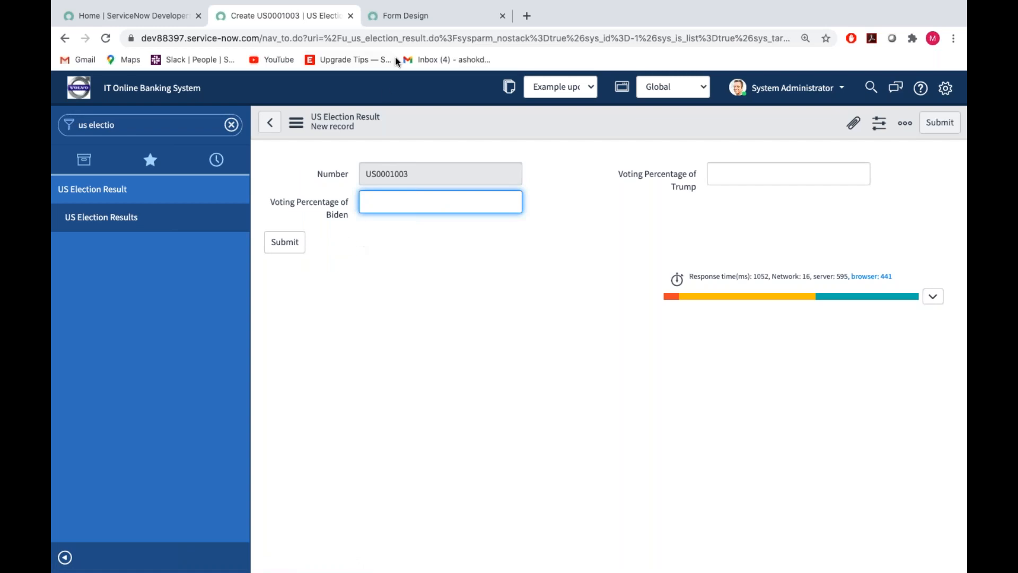
# Add a String field below Voting Percentage of Trump in the form design and open its properties.
pyautogui.click(397, 22)
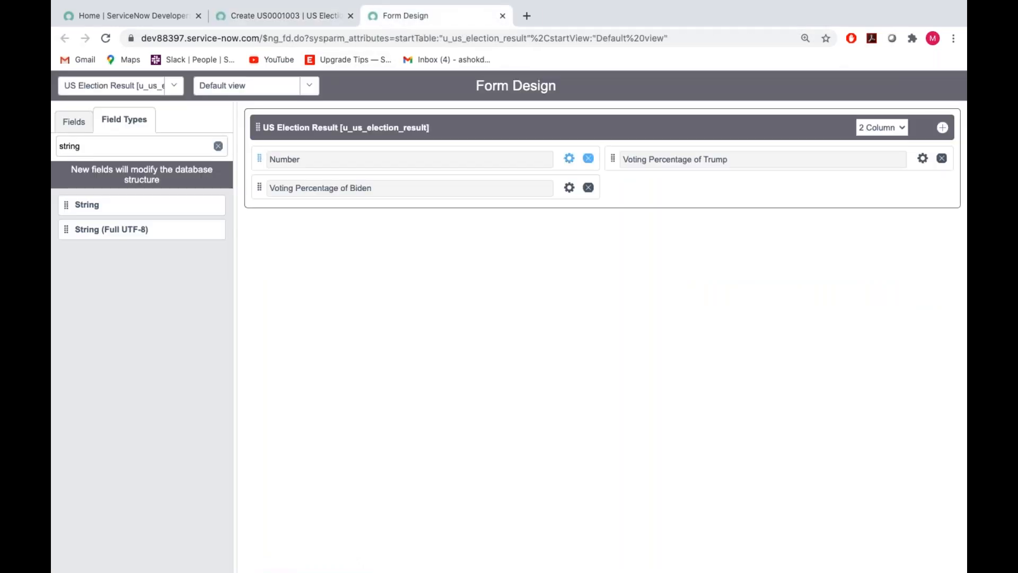
pyautogui.click(90, 144)
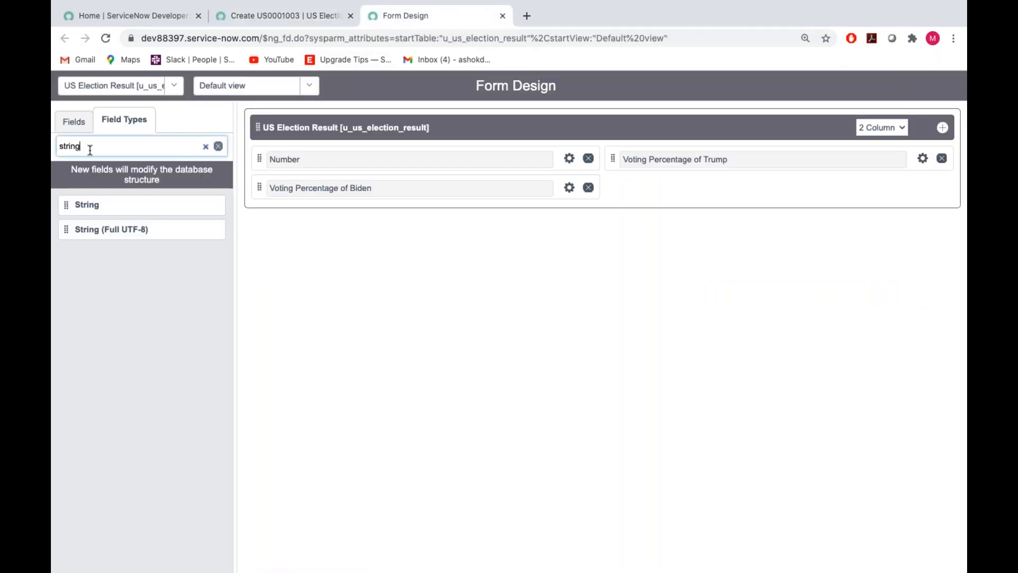
pyautogui.moveTo(100, 208); pyautogui.dragTo(629, 193)
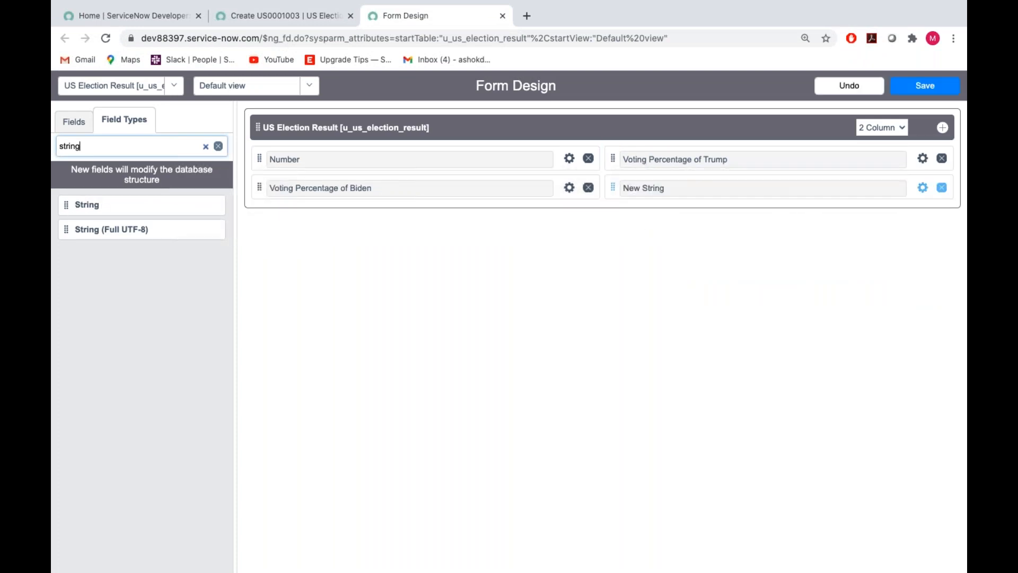
pyautogui.click(923, 187)
# Label the new string field Hours and set its name to u_hr.
pyautogui.tripleClick(746, 237)
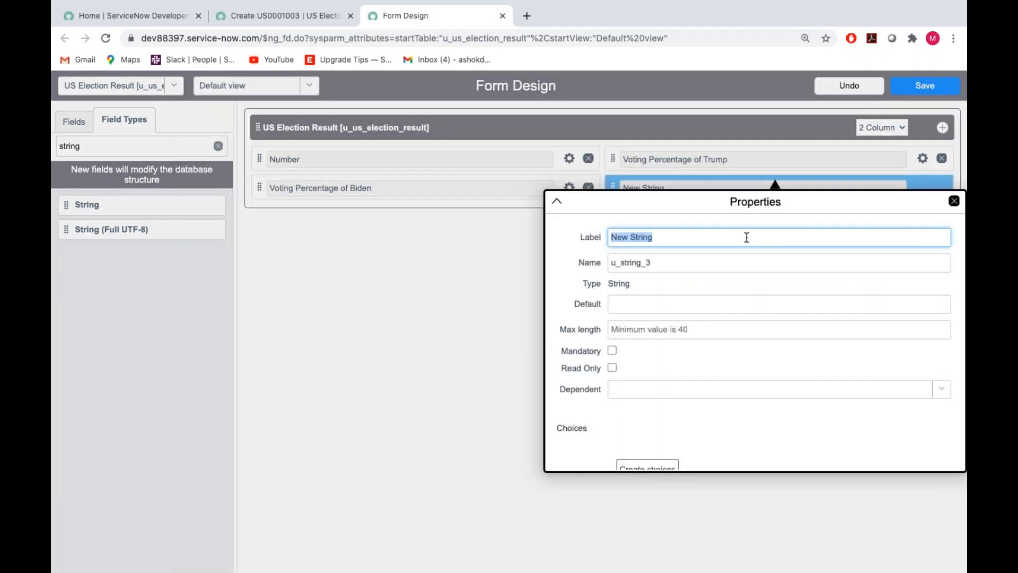
pyautogui.press('BackSpace')
pyautogui.write('Hou')
pyautogui.tripleClick(668, 263)
pyautogui.press('BackSpace')
pyautogui.write('u_hr')
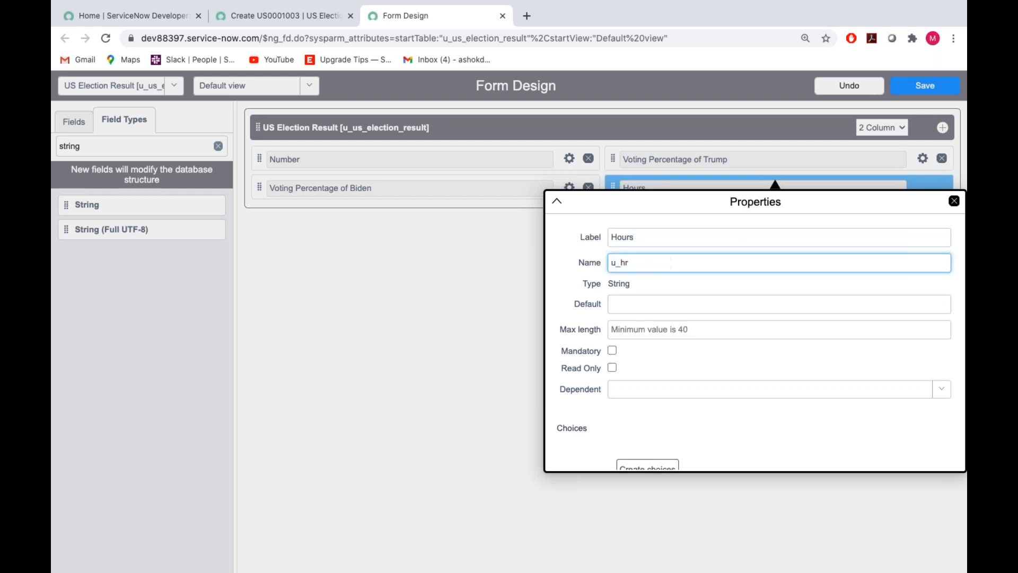
# Create dropdown choices for the Hours field, renaming the three default choices to 1, 2 and 3.
pyautogui.click(689, 367)
pyautogui.scroll(-1, 688, 367)
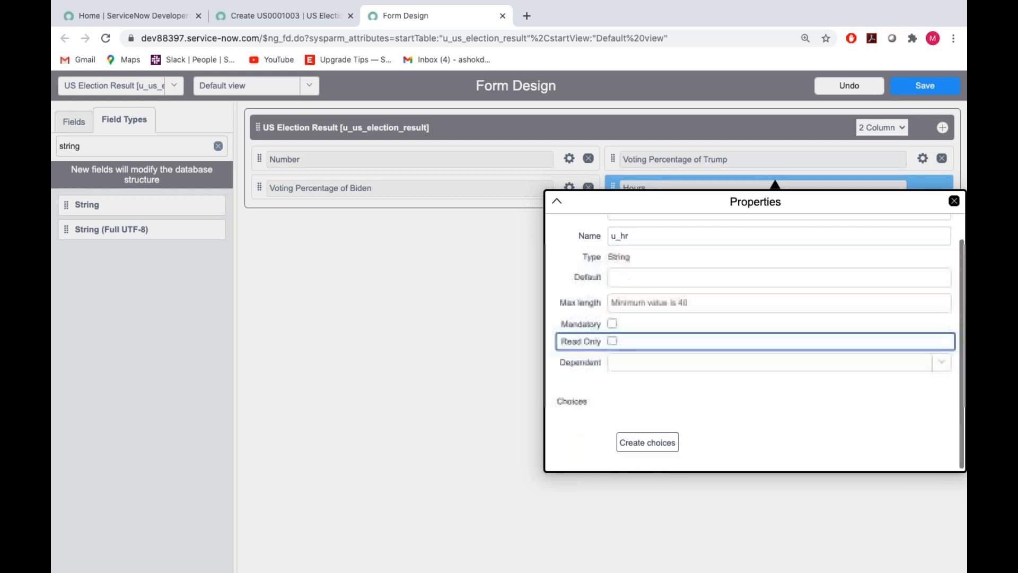
pyautogui.click(643, 441)
pyautogui.click(634, 356)
pyautogui.press('BackSpace')
pyautogui.press('BackSpace')
pyautogui.press('BackSpace')
pyautogui.press('BackSpace')
pyautogui.press('BackSpace')
pyautogui.press('BackSpace')
pyautogui.press('BackSpace')
pyautogui.press('BackSpace')
pyautogui.write('1')
pyautogui.click(657, 379)
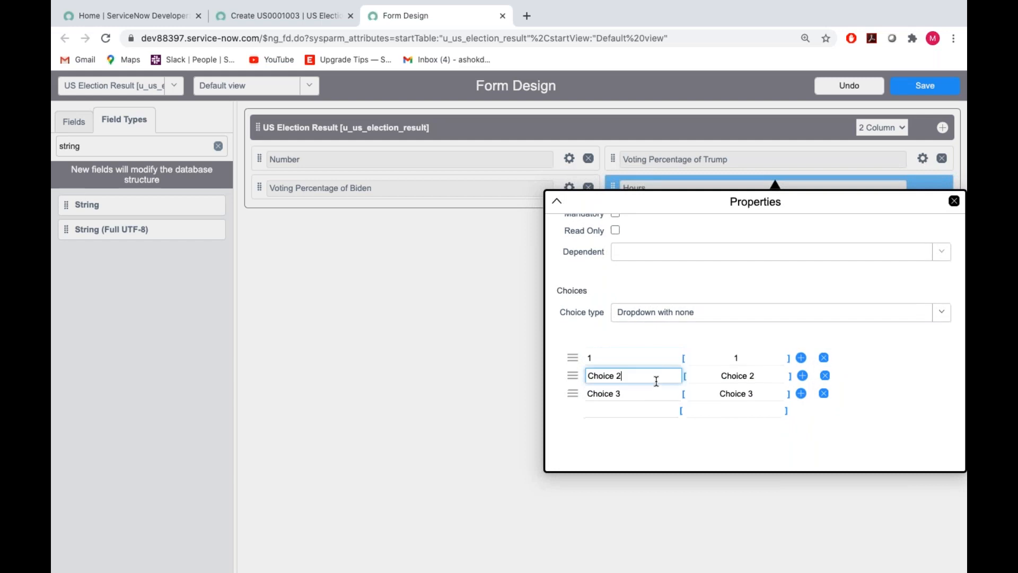
pyautogui.press('BackSpace')
pyautogui.press('BackSpace')
pyautogui.press('BackSpace')
pyautogui.press('BackSpace')
pyautogui.press('BackSpace')
pyautogui.press('BackSpace')
pyautogui.press('BackSpace')
pyautogui.press('BackSpace')
pyautogui.write('2')
pyautogui.click(614, 394)
pyautogui.tripleClick(614, 395)
pyautogui.write('3')
# Add choices 4, 5 and 6 to the Hours field.
pyautogui.click(608, 409)
pyautogui.write('4')
pyautogui.click(609, 426)
pyautogui.write('5')
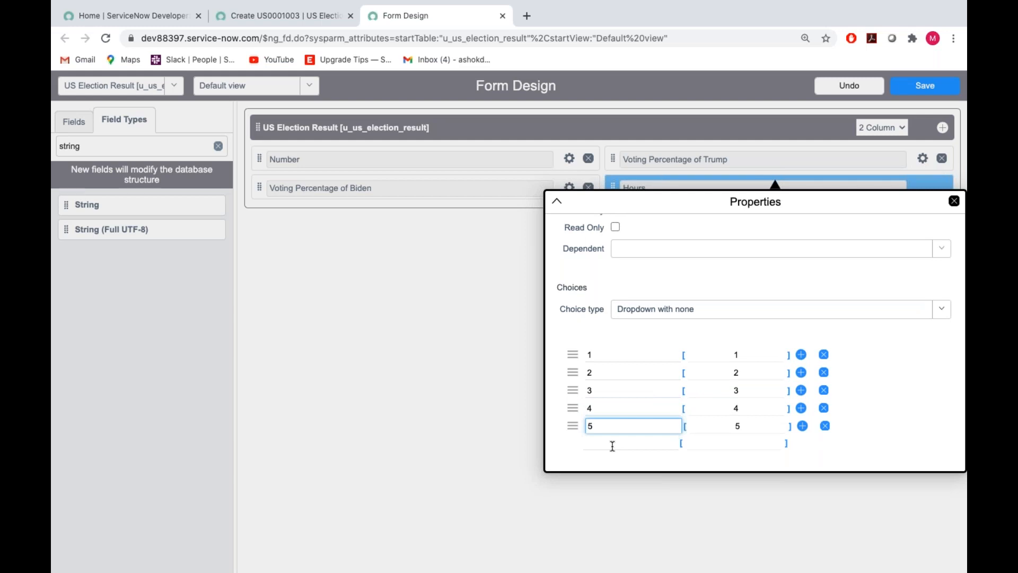
pyautogui.click(613, 444)
pyautogui.write('6')
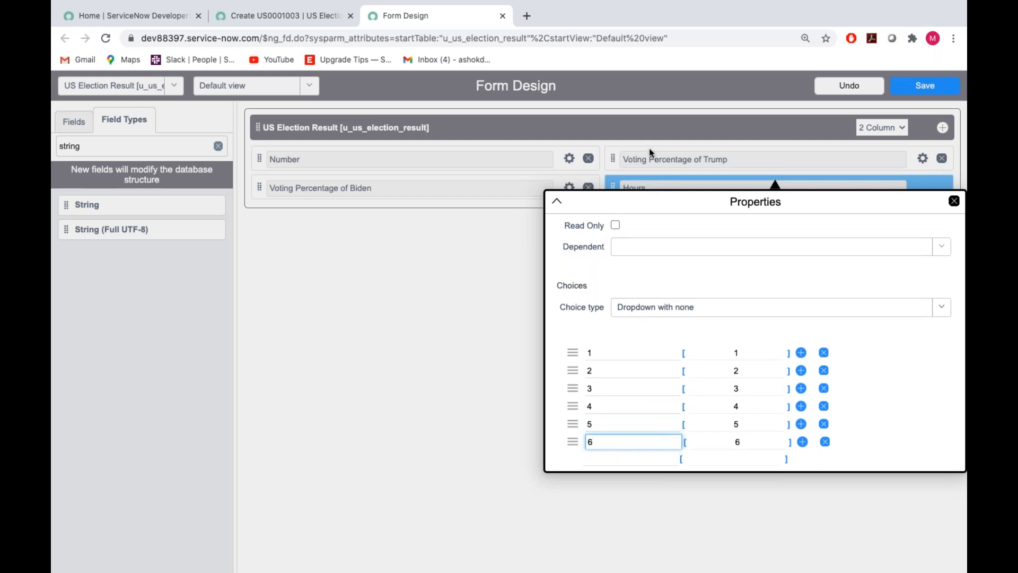
# Change the Hours field's label to Rounds and its name to u_rd.
pyautogui.scroll(3, 654, 239)
pyautogui.doubleClick(654, 240)
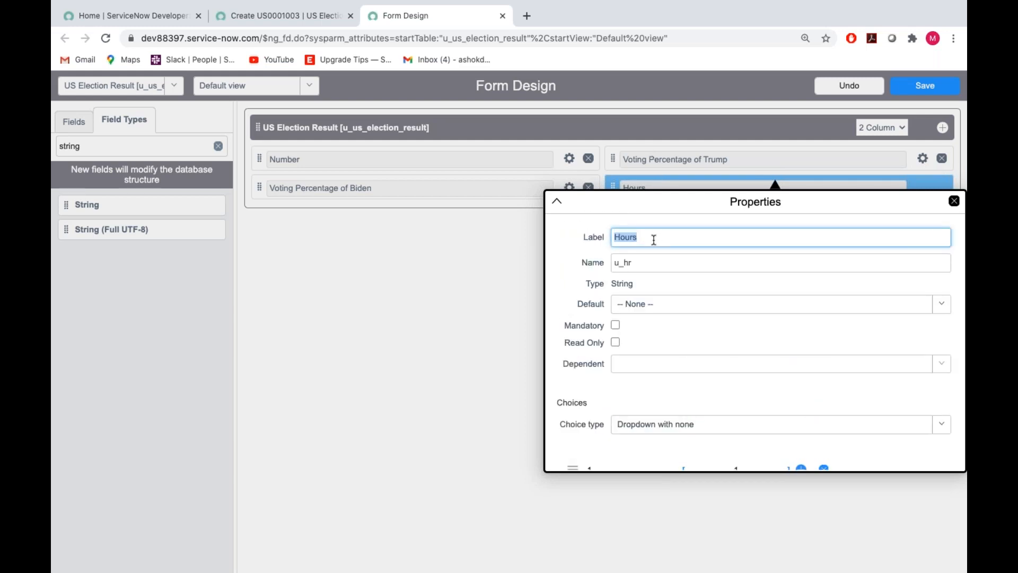
pyautogui.click(507, 236)
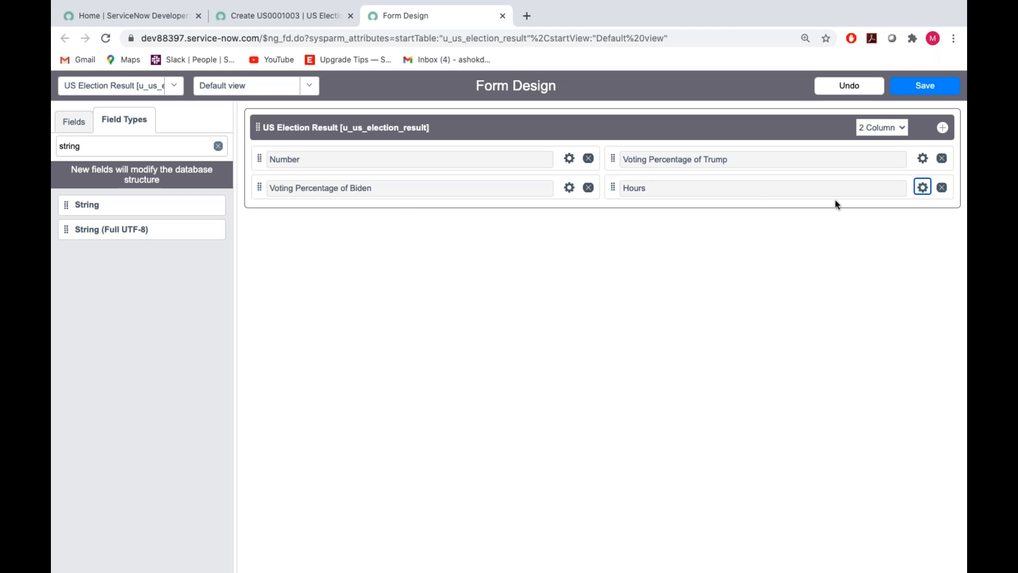
pyautogui.click(923, 188)
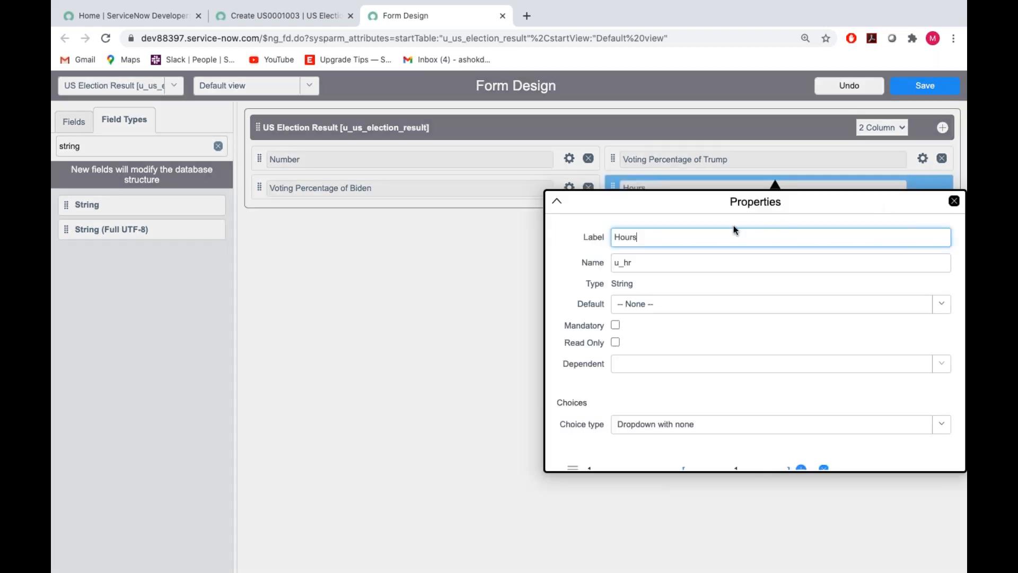
pyautogui.press('BackSpace')
pyautogui.press('BackSpace')
pyautogui.press('BackSpace')
pyautogui.press('BackSpace')
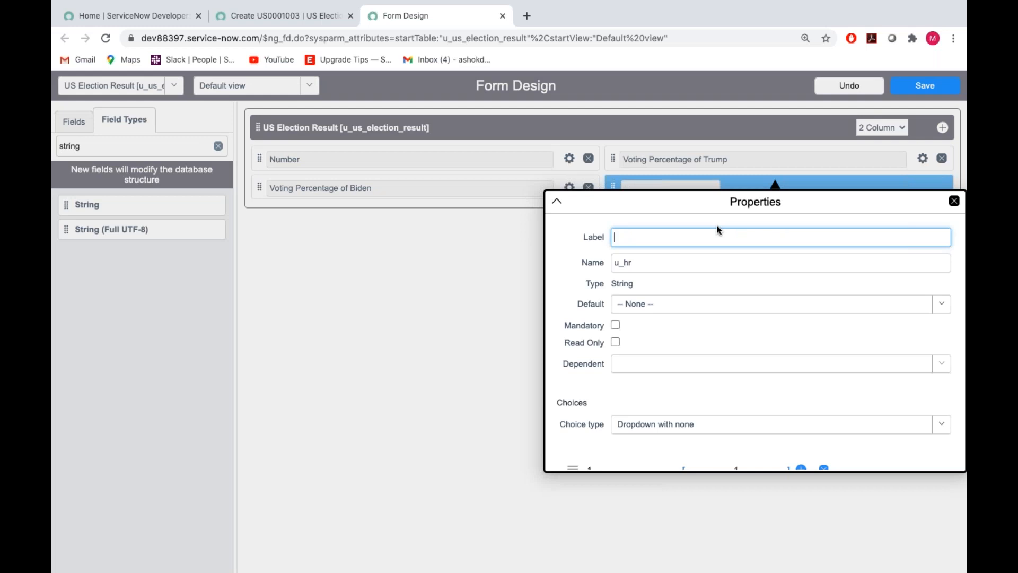
pyautogui.write('Rounds')
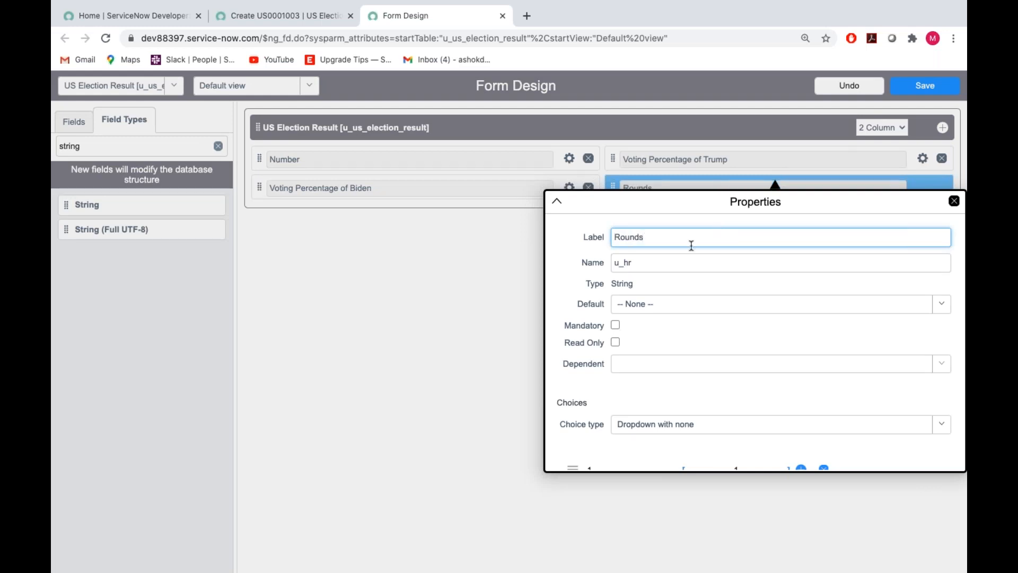
pyautogui.click(662, 264)
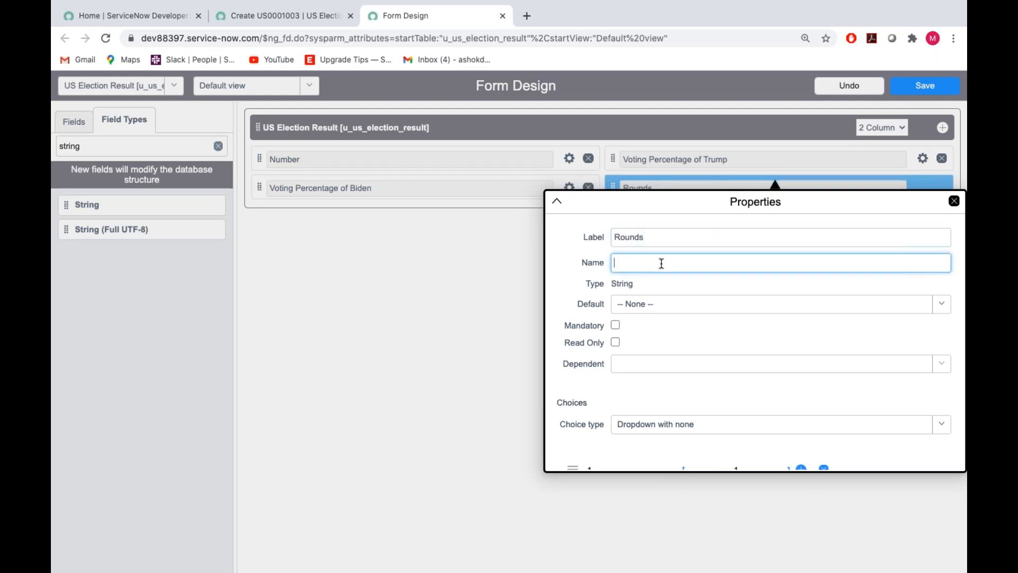
pyautogui.write('rd')
pyautogui.click(673, 332)
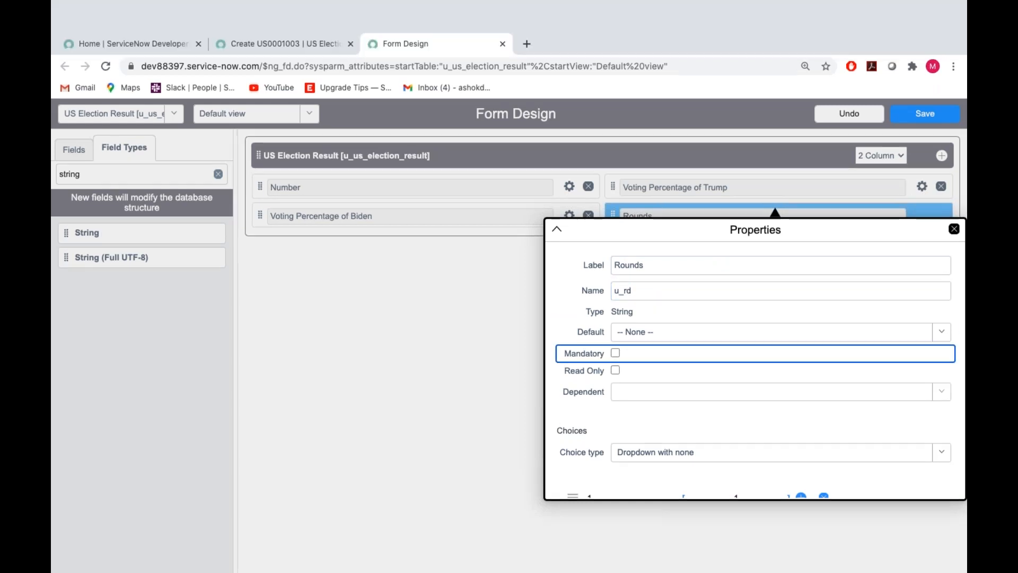
# Add choices 7, 8, 9 and 10 to the Rounds field and save the form design.
pyautogui.scroll(-5, 625, 372)
pyautogui.click(625, 412)
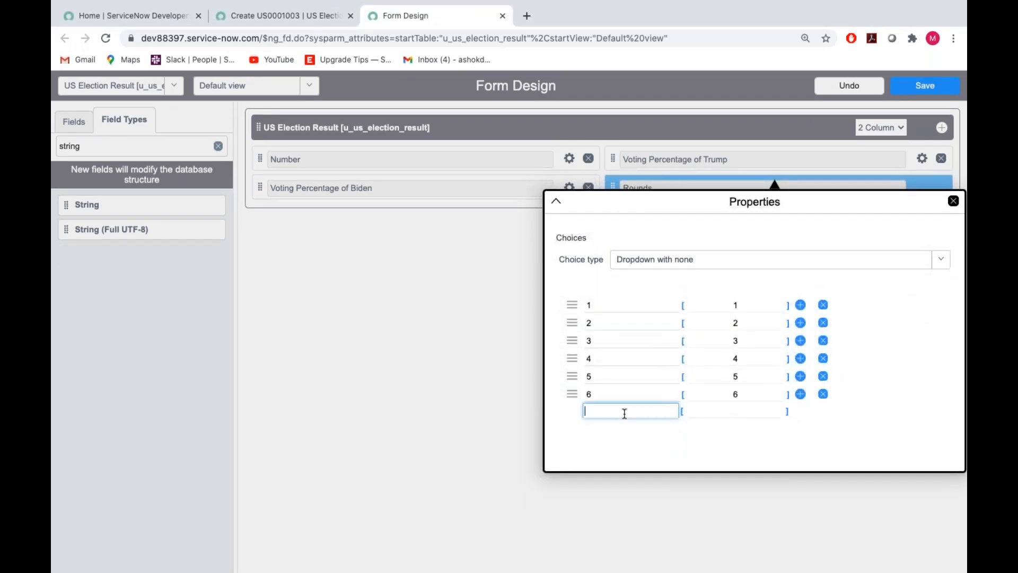
pyautogui.write('7')
pyautogui.press('Tab')
pyautogui.press('Tab')
pyautogui.press('Tab')
pyautogui.press('Tab')
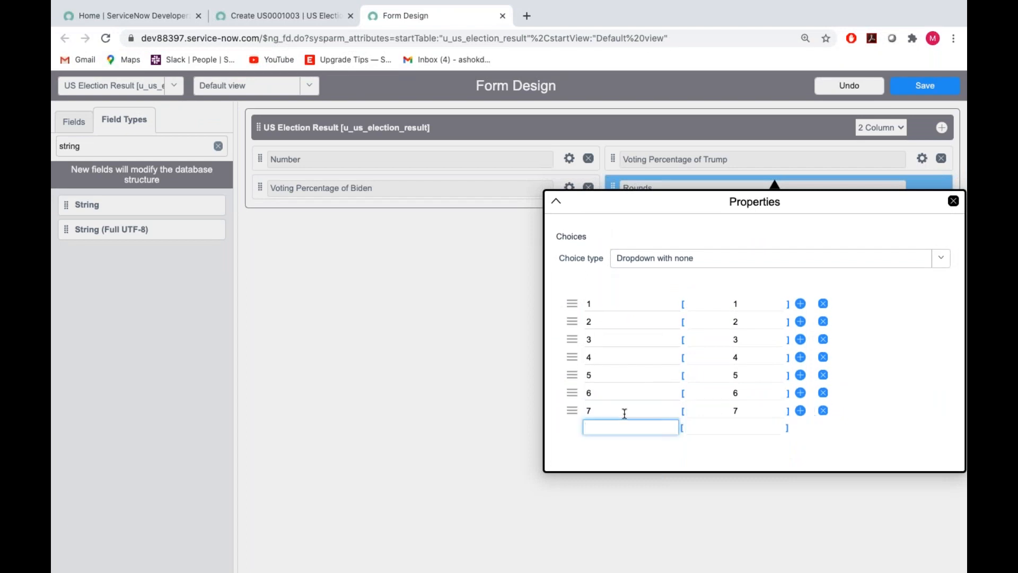
pyautogui.write('8')
pyautogui.press('Tab')
pyautogui.press('Tab')
pyautogui.press('Tab')
pyautogui.press('Tab')
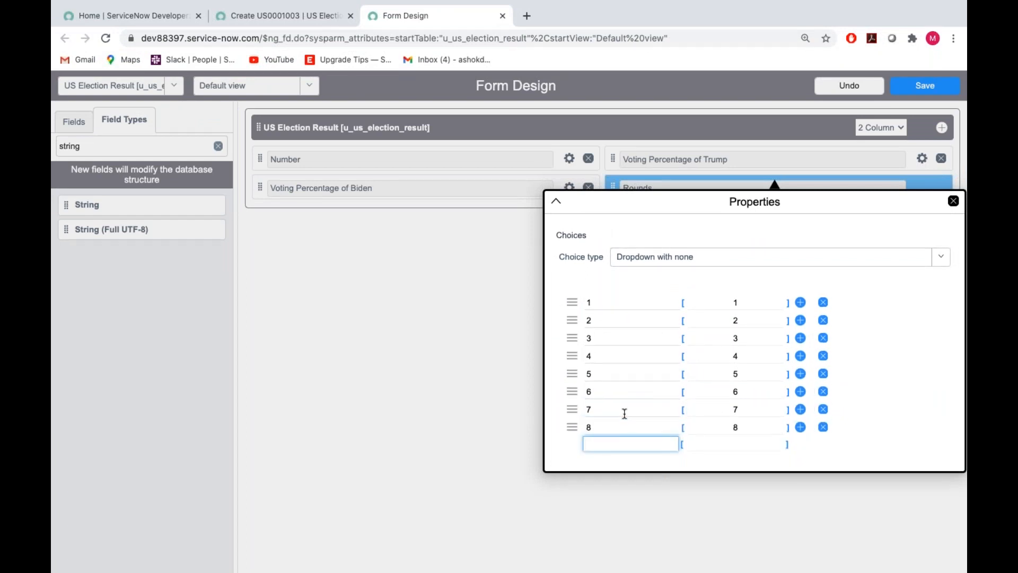
pyautogui.write('9')
pyautogui.press('Tab')
pyautogui.press('Tab')
pyautogui.press('Tab')
pyautogui.press('Tab')
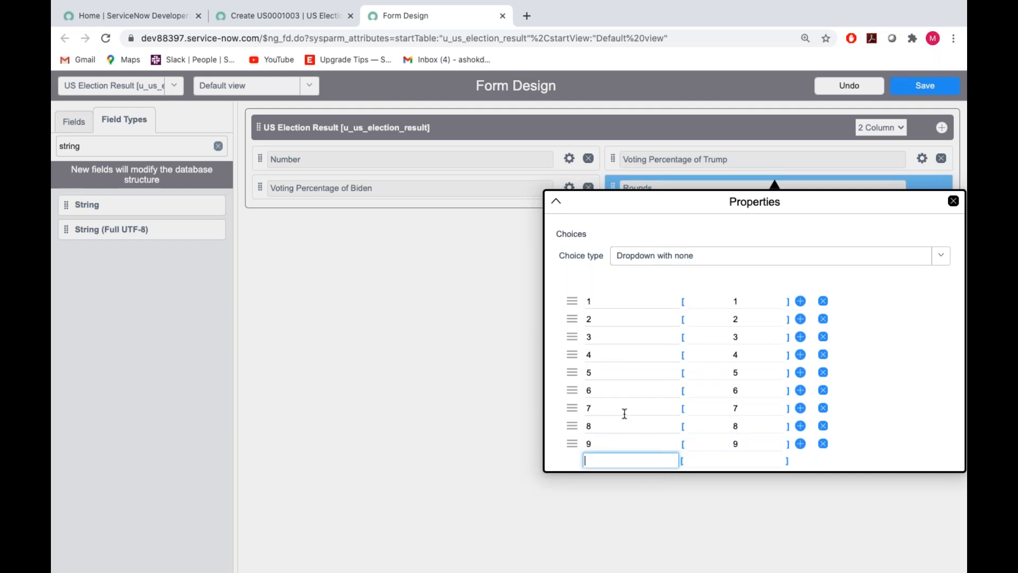
pyautogui.write('10')
pyautogui.scroll(-2, 604, 392)
pyautogui.click(954, 201)
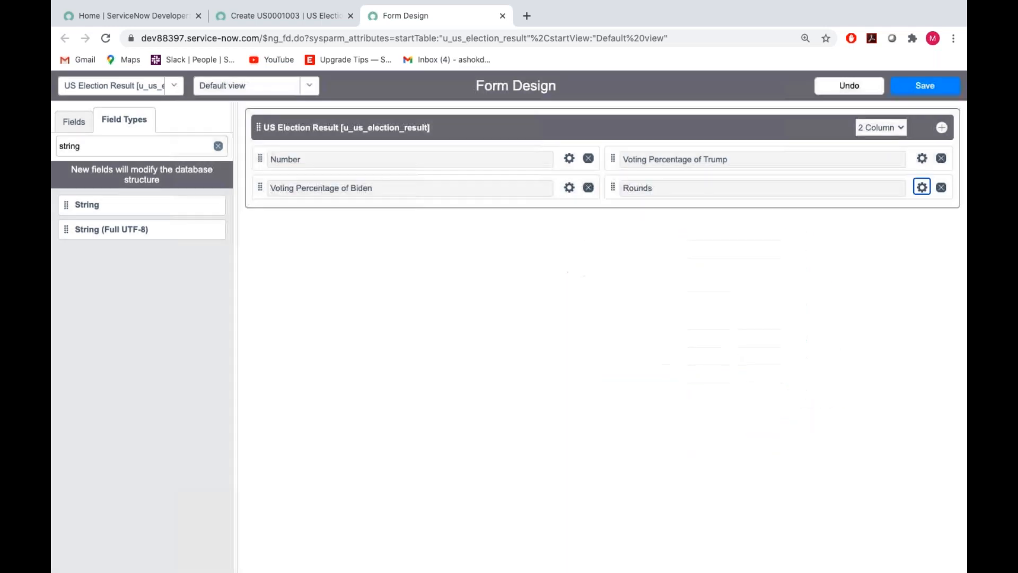
pyautogui.click(923, 92)
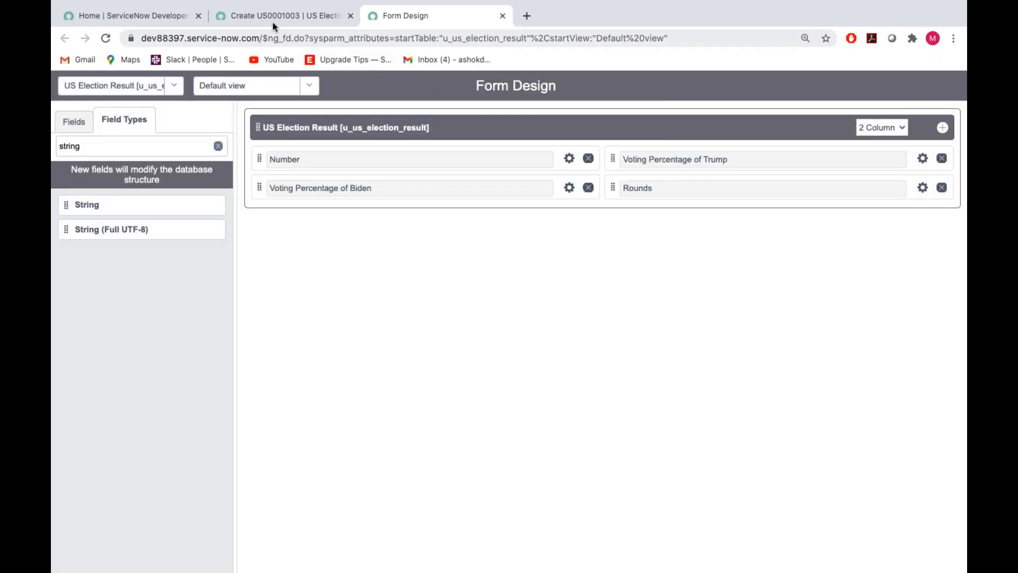
# Reload the new US Election Result record form to view the Rounds field.
pyautogui.click(272, 22)
pyautogui.click(296, 122)
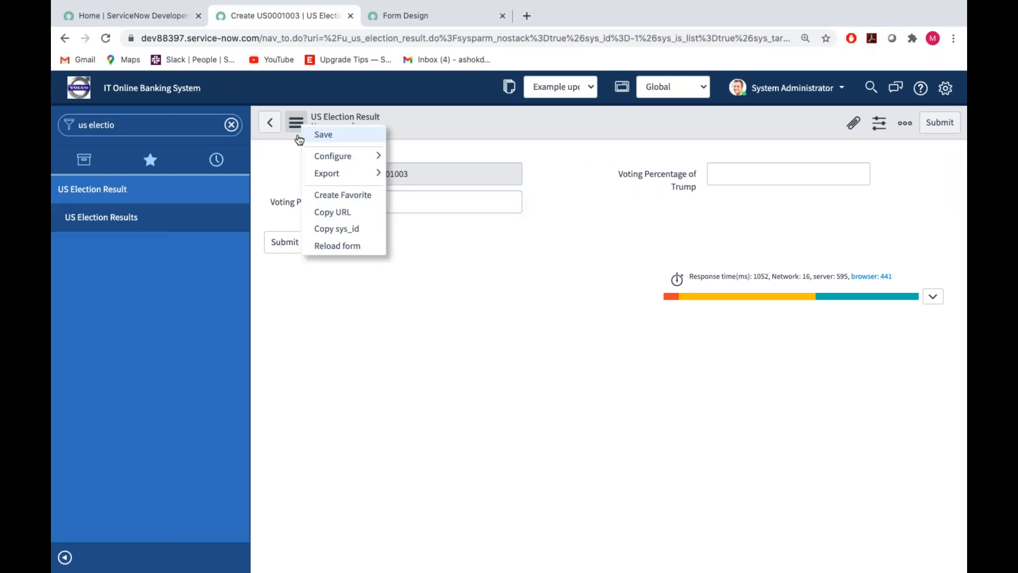
pyautogui.click(350, 246)
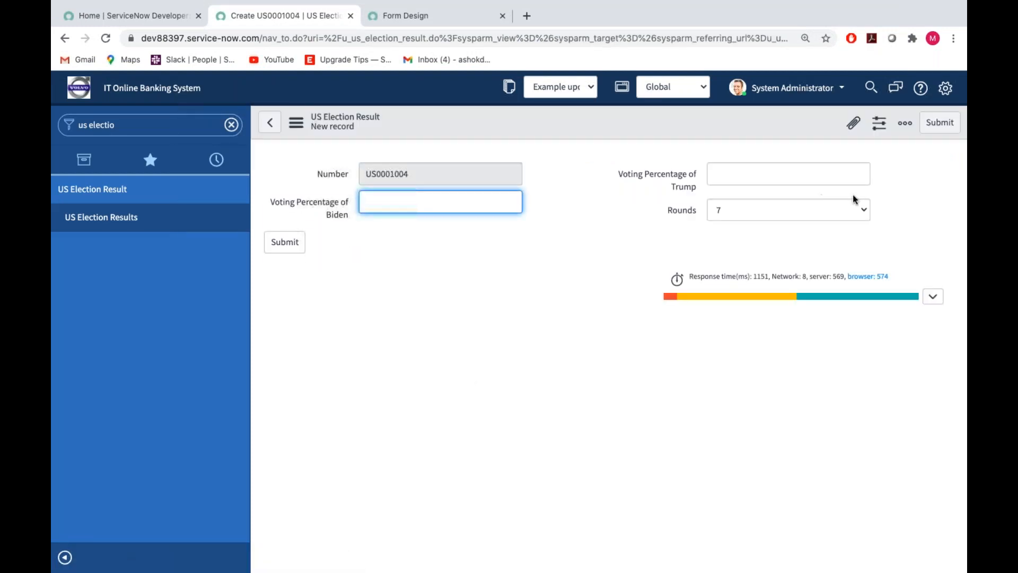
# Submit a US Election Result record with Rounds 1, Voting Percentage of Trump 40 and Voting Percentage of Biden 60.
pyautogui.click(819, 210)
pyautogui.click(719, 137)
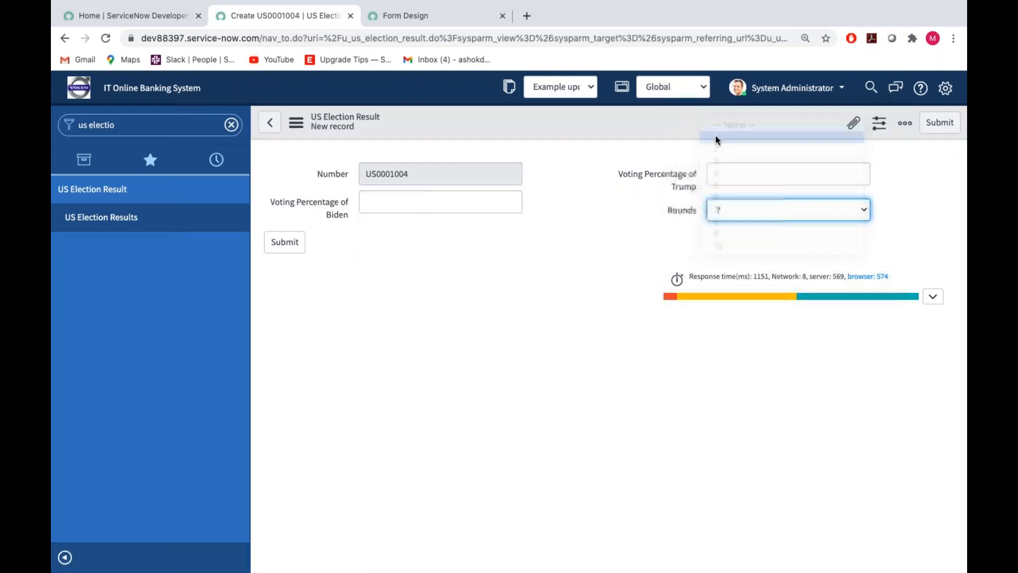
pyautogui.click(716, 179)
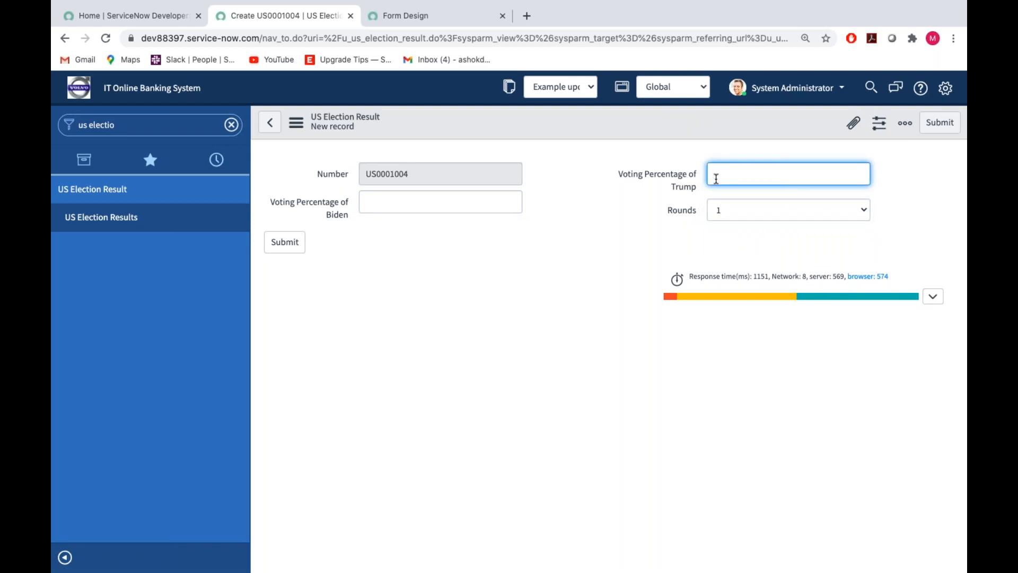
pyautogui.write('50')
pyautogui.click(449, 208)
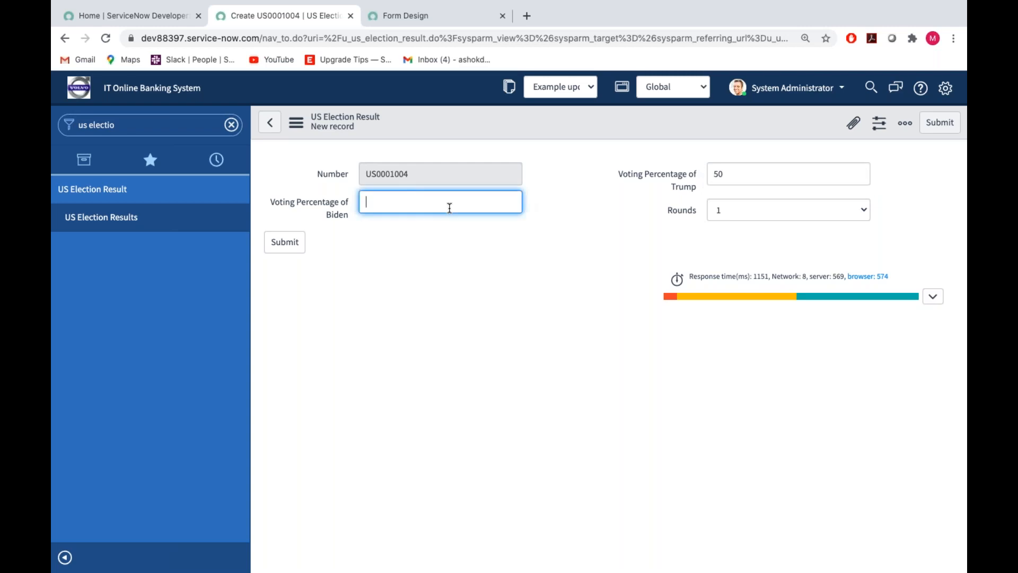
pyautogui.click(726, 173)
pyautogui.press('BackSpace')
pyautogui.press('BackSpace')
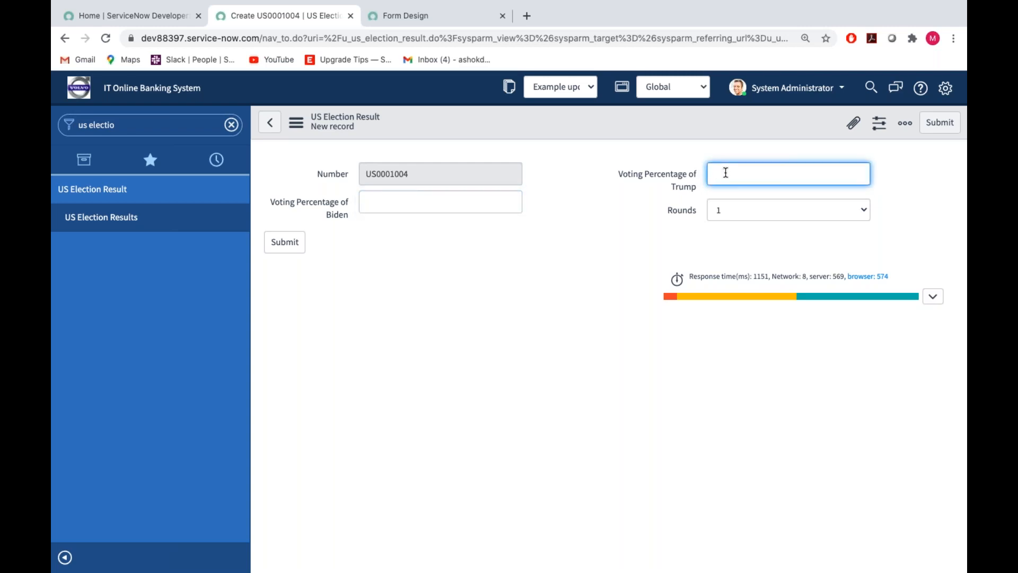
pyautogui.write('40')
pyautogui.click(415, 205)
pyautogui.write('60')
pyautogui.click(300, 243)
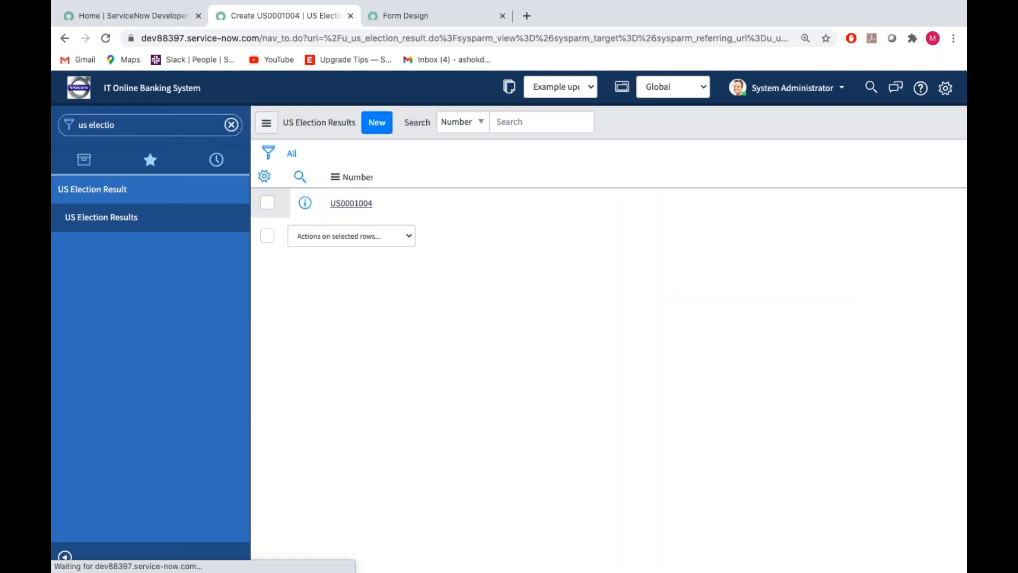
# Add the Rounds, Voting Percentage of Biden and Voting Percentage of Trump columns to the US Election Results list.
pyautogui.click(265, 178)
pyautogui.doubleClick(451, 224)
pyautogui.doubleClick(464, 271)
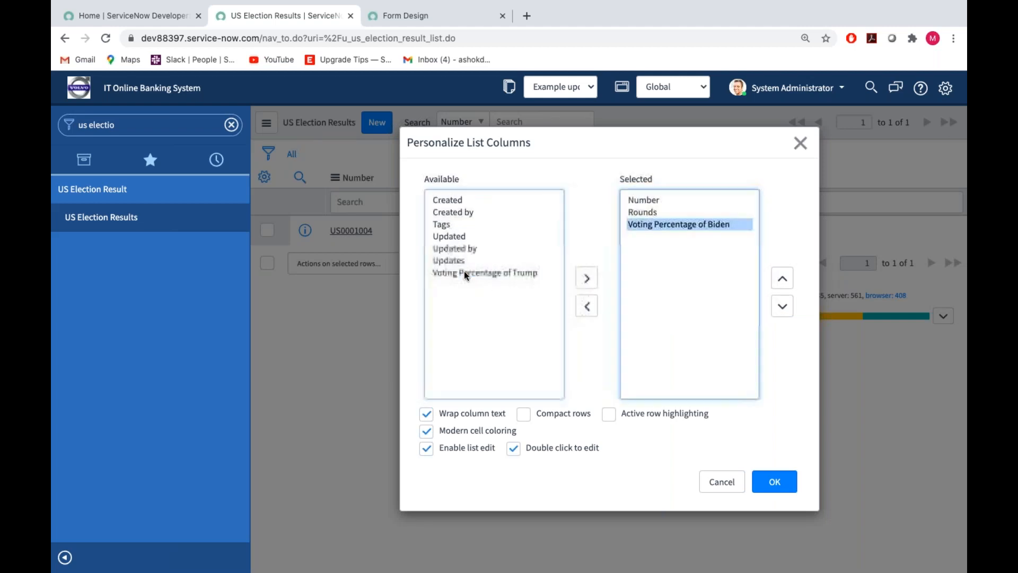
pyautogui.doubleClick(479, 272)
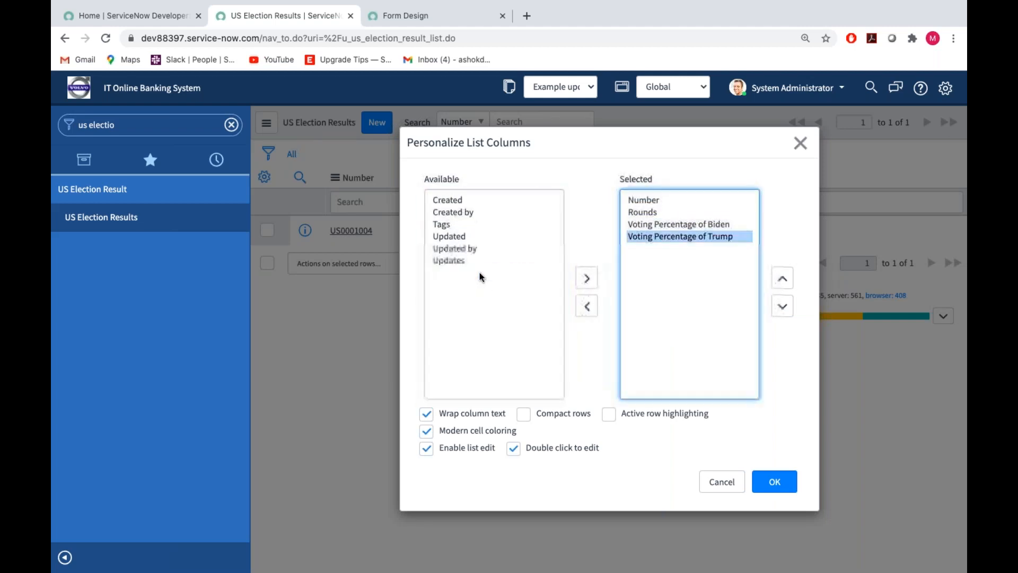
pyautogui.click(784, 494)
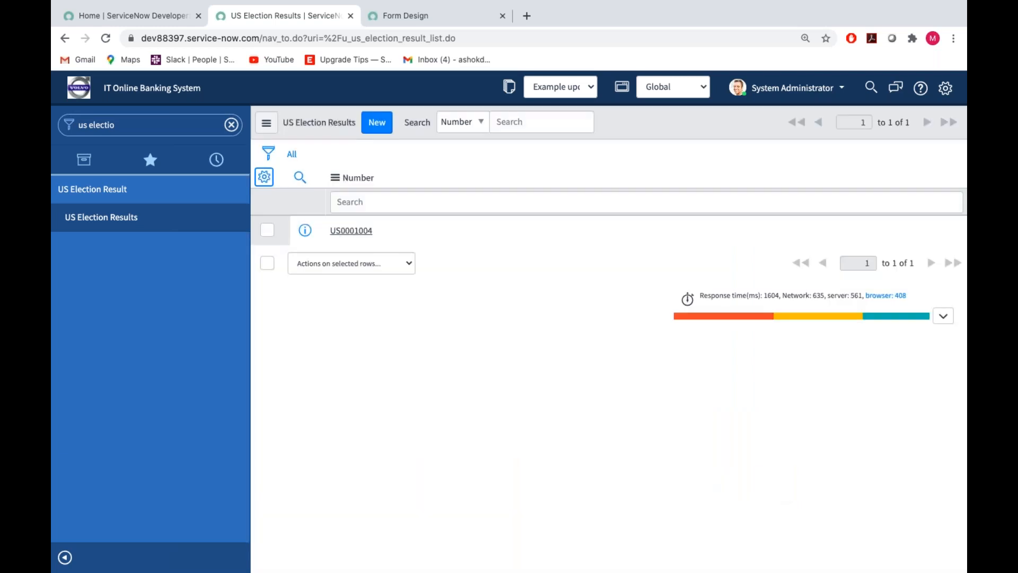
# Submit a new US Election Result record with Rounds 2, Voting Percentage of Trump 45 and Voting Percentage of Biden 55.
pyautogui.click(374, 125)
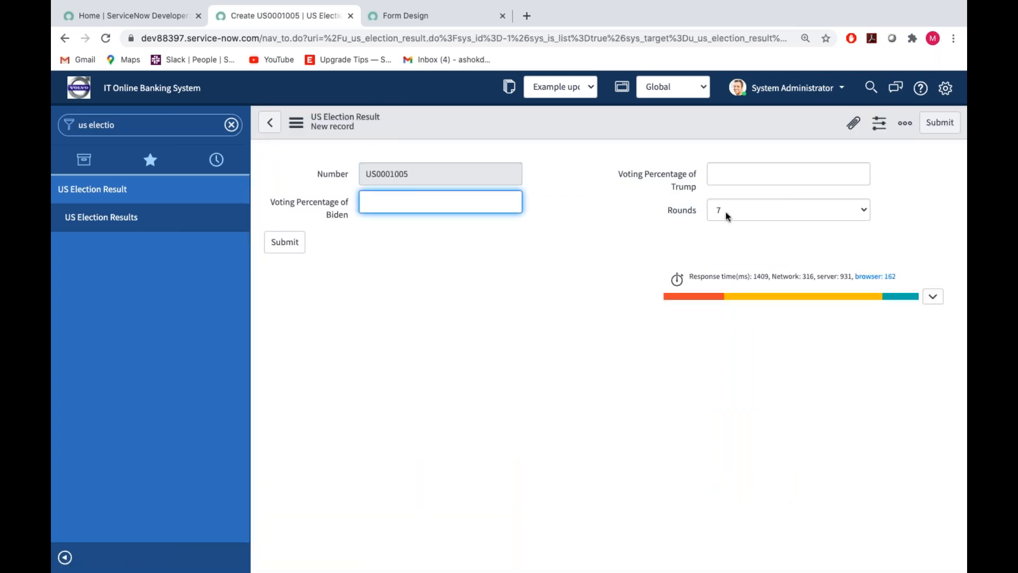
pyautogui.click(737, 213)
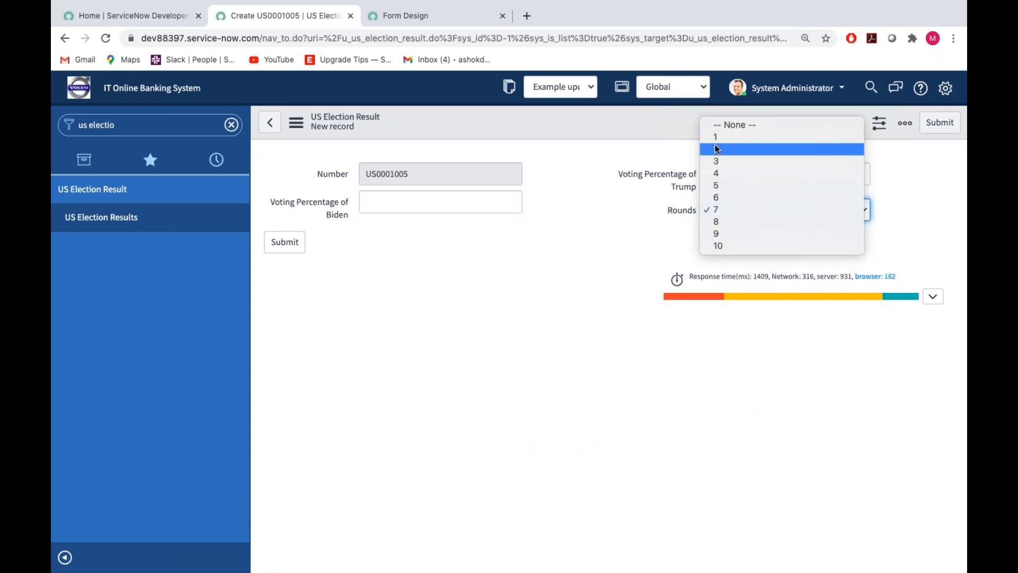
pyautogui.click(717, 149)
pyautogui.click(725, 175)
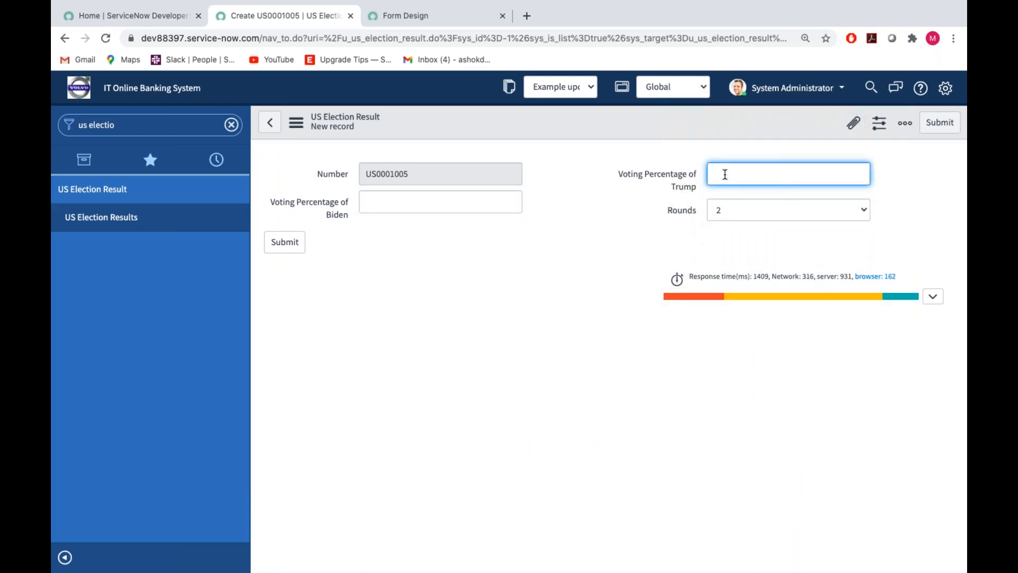
pyautogui.write('45')
pyautogui.click(438, 210)
pyautogui.write('55')
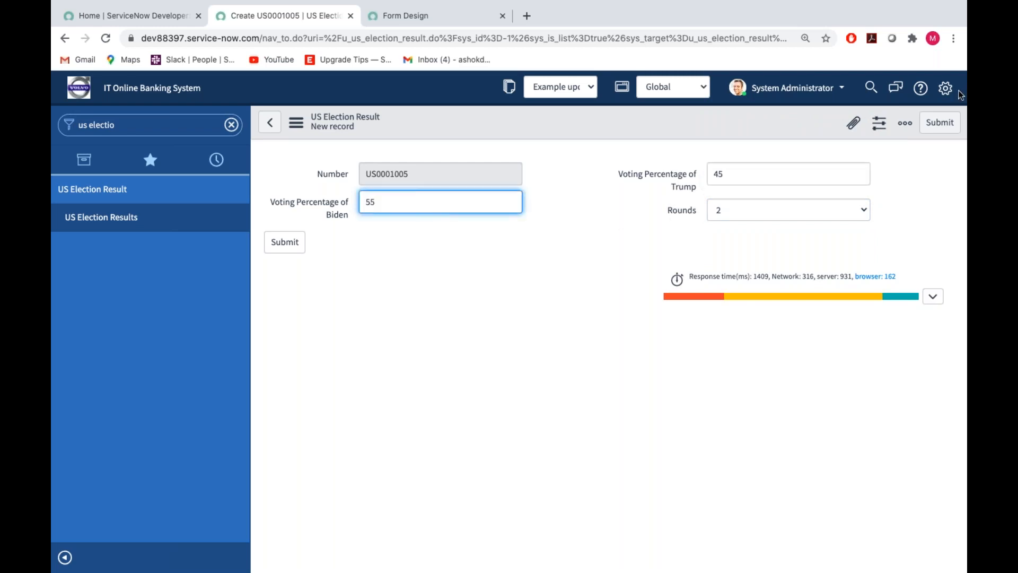
pyautogui.click(946, 127)
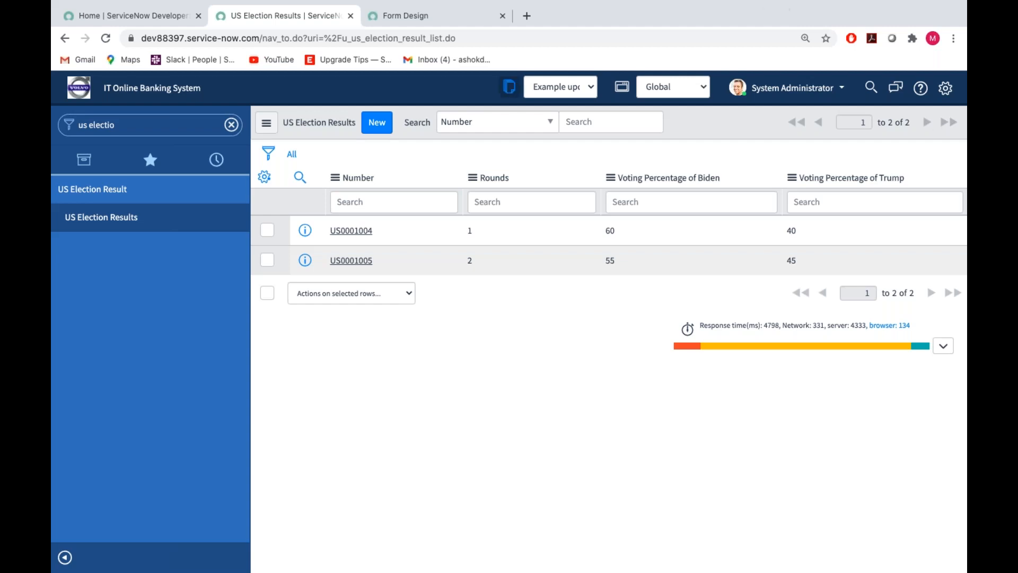
# View the current update set and examine its description and captured customer updates.
pyautogui.click(508, 90)
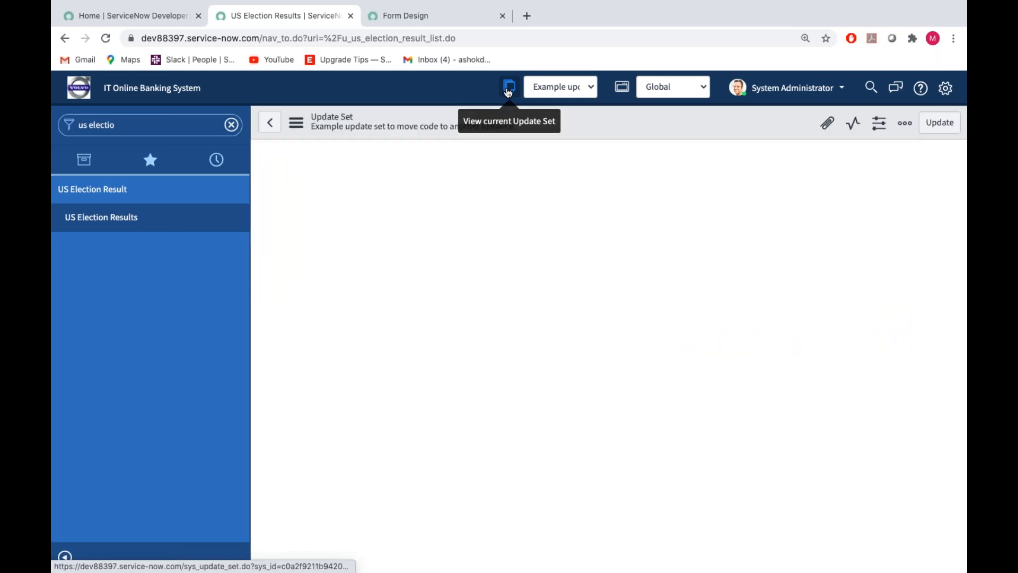
pyautogui.scroll(-15, 566, 276)
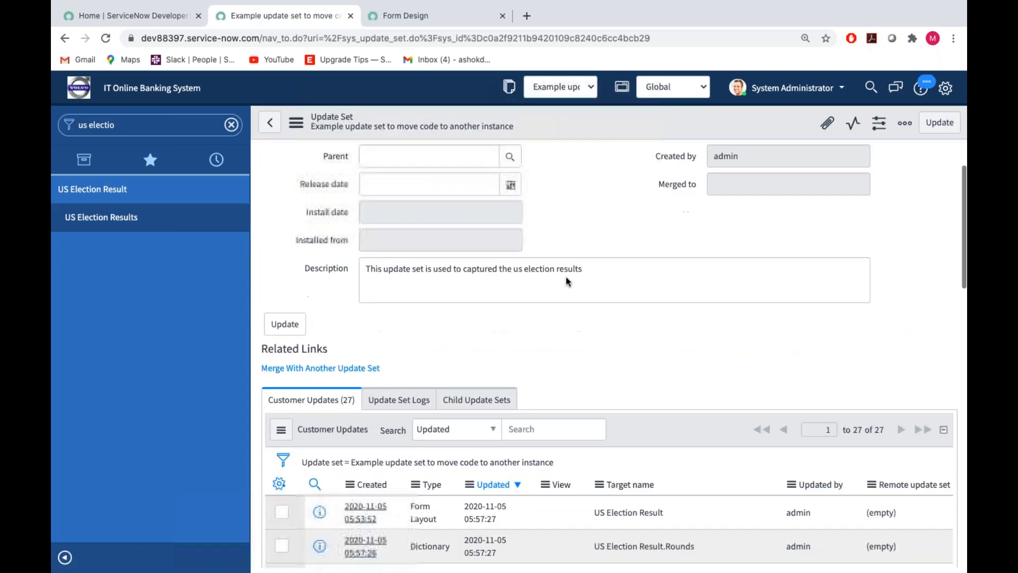
pyautogui.scroll(7, 566, 277)
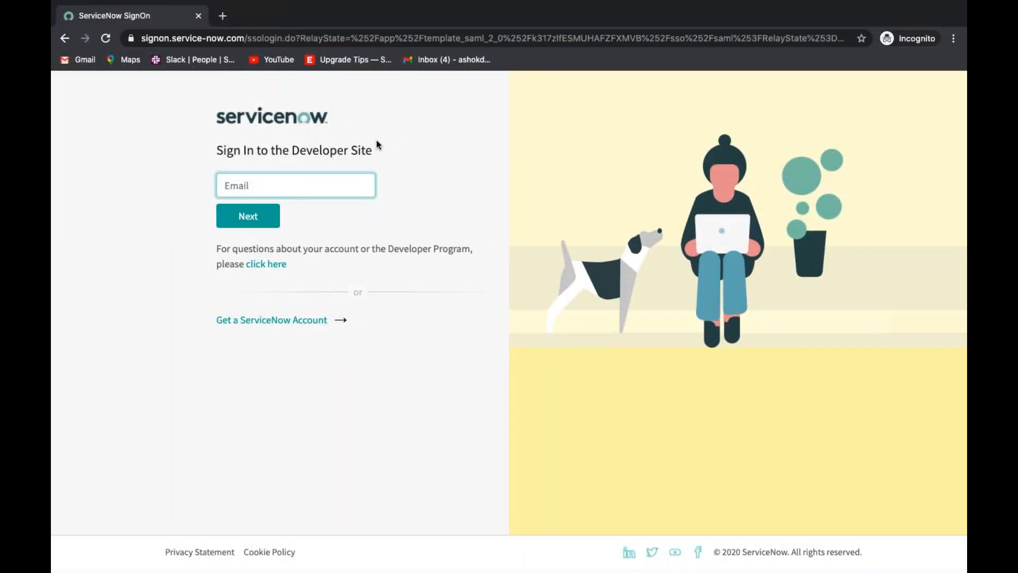
# Sign in to the ServiceNow Developer Site with the second account's e-mail and password.
pyautogui.write('krishna')
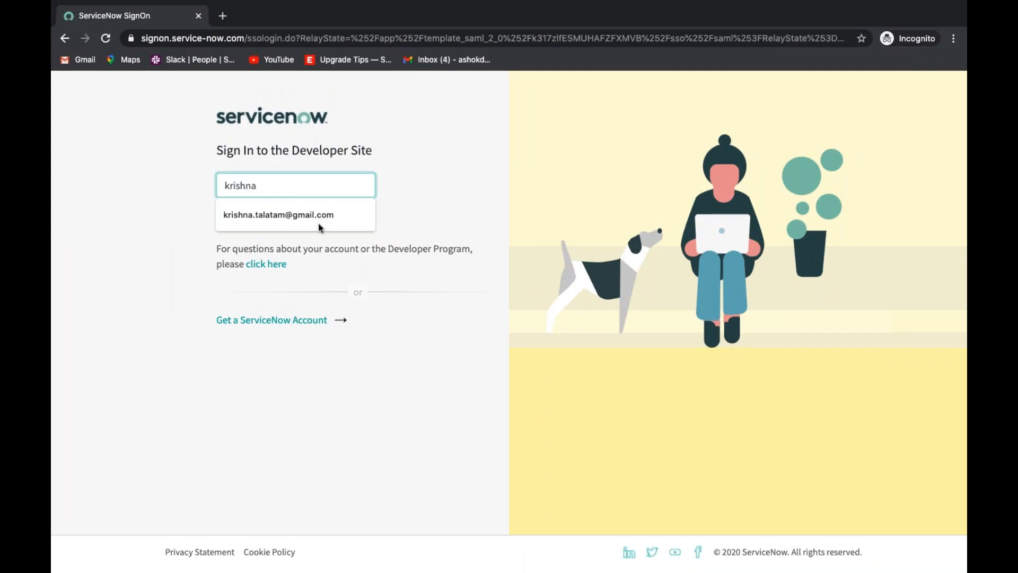
pyautogui.click(318, 227)
pyautogui.press('Return')
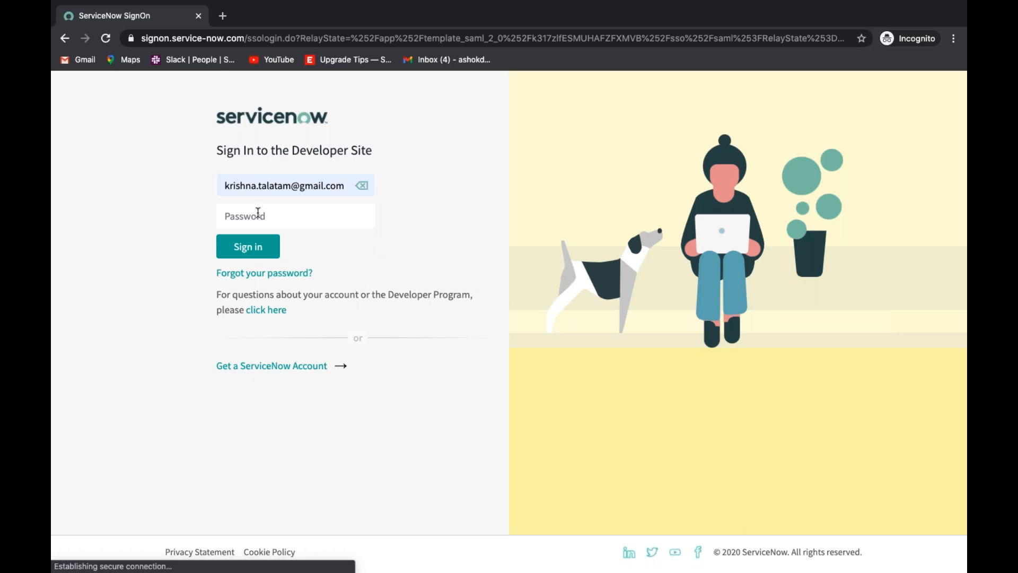
pyautogui.click(257, 214)
pyautogui.write('••••••••')
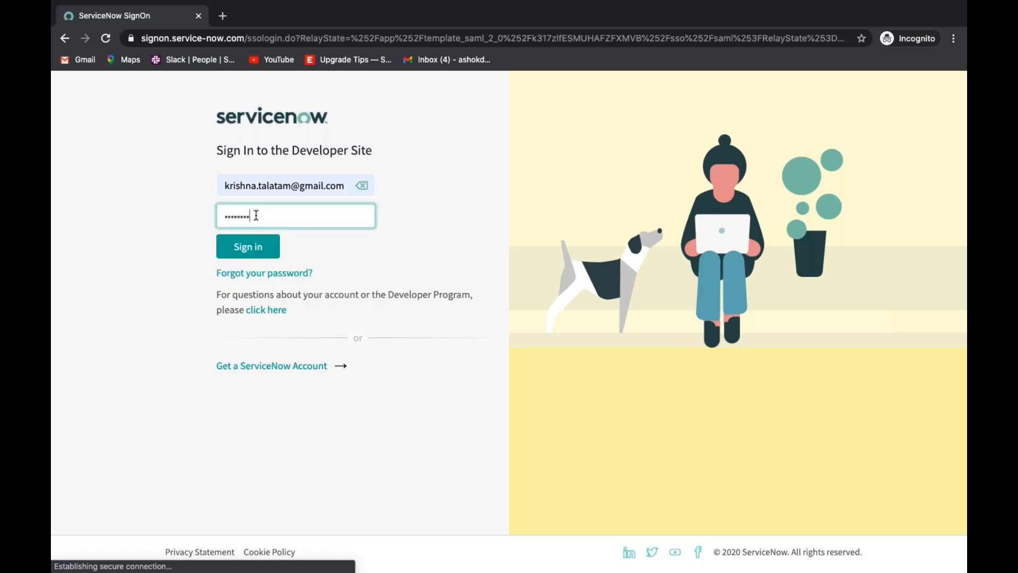
pyautogui.press('BackSpace')
pyautogui.press('BackSpace')
pyautogui.press('BackSpace')
pyautogui.press('BackSpace')
pyautogui.press('BackSpace')
pyautogui.press('BackSpace')
pyautogui.press('BackSpace')
pyautogui.press('BackSpace')
pyautogui.write('••••••••••')
pyautogui.click(252, 244)
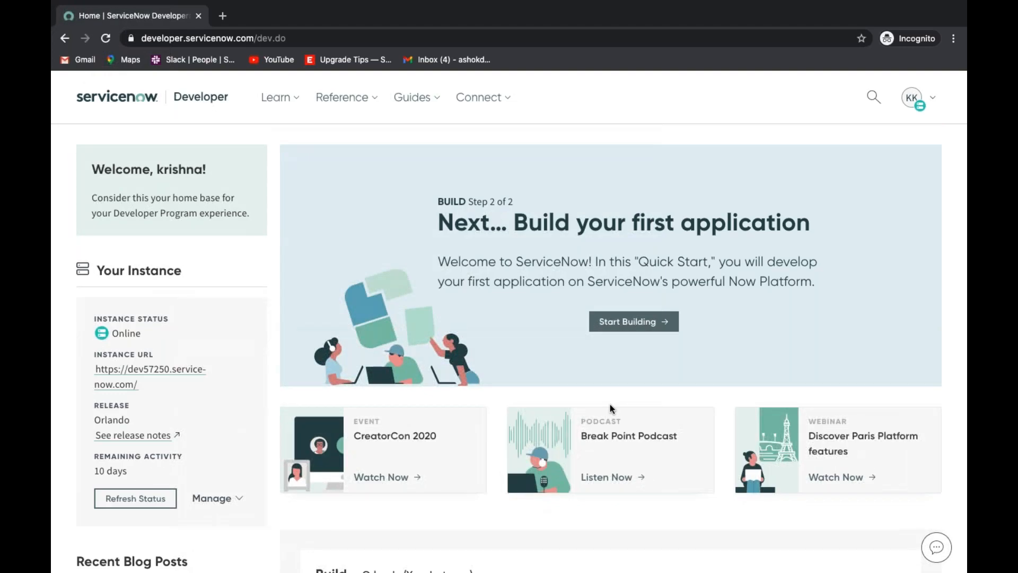
# Open the account's developer instance, log in as admin with the instance password and postpone the dashboard suggestion.
pyautogui.click(153, 368)
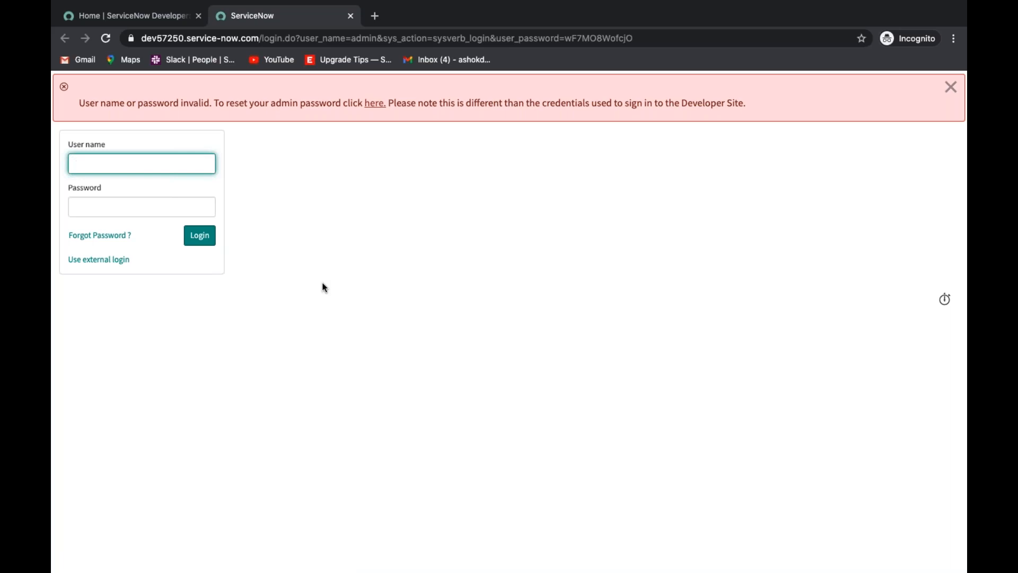
pyautogui.write('admi')
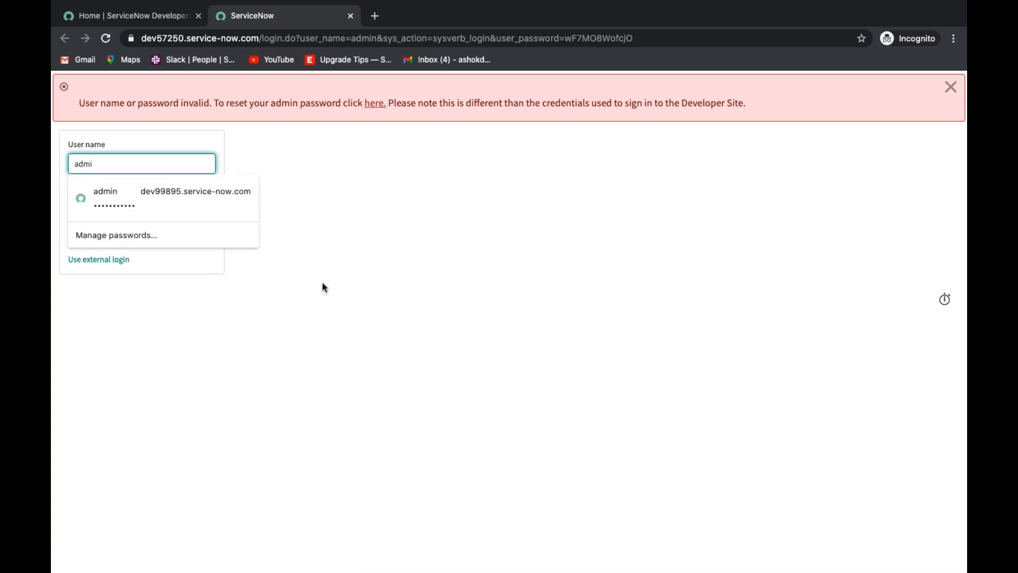
pyautogui.write('n')
pyautogui.press('Tab')
pyautogui.write('••••••')
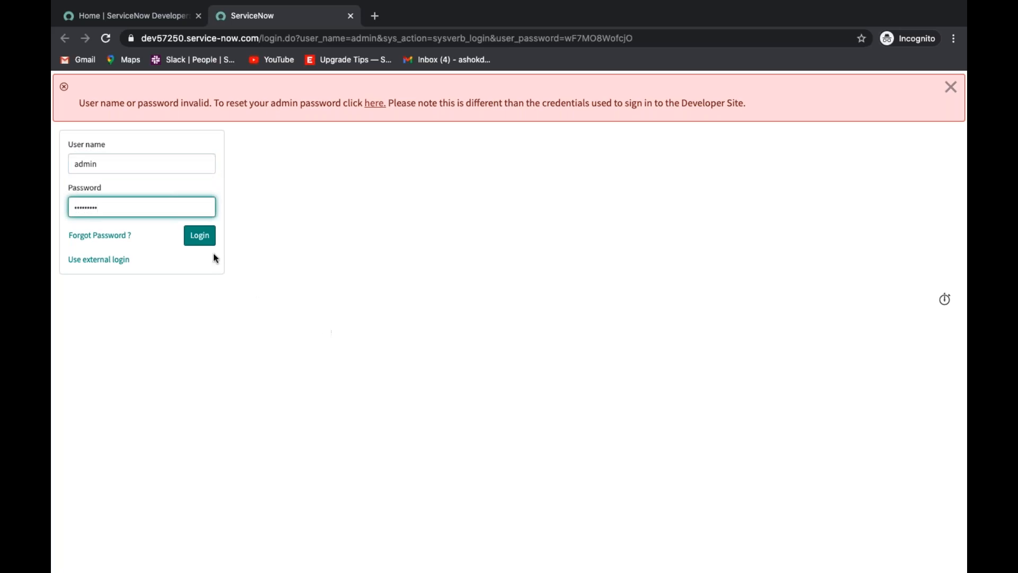
pyautogui.click(205, 242)
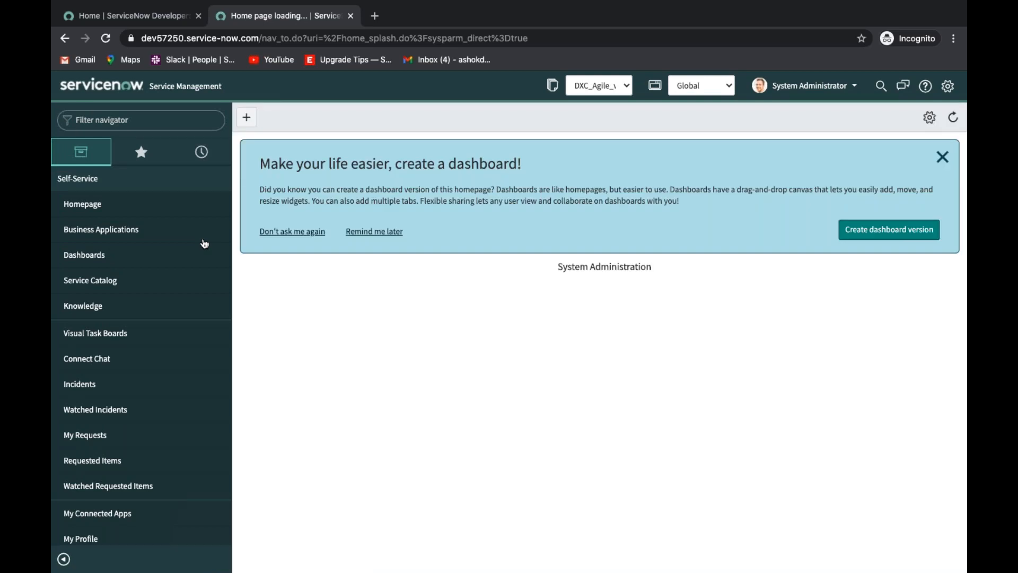
pyautogui.click(372, 232)
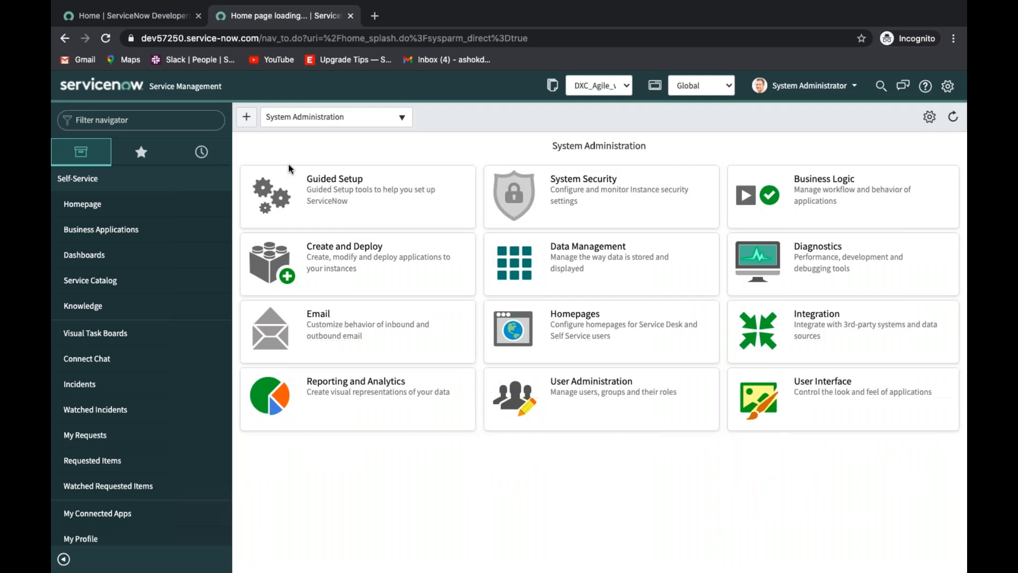
# Search the target instance's navigator for the US Election Result module.
pyautogui.click(182, 118)
pyautogui.write('us ele')
pyautogui.press('BackSpace')
pyautogui.press('BackSpace')
pyautogui.press('BackSpace')
pyautogui.press('BackSpace')
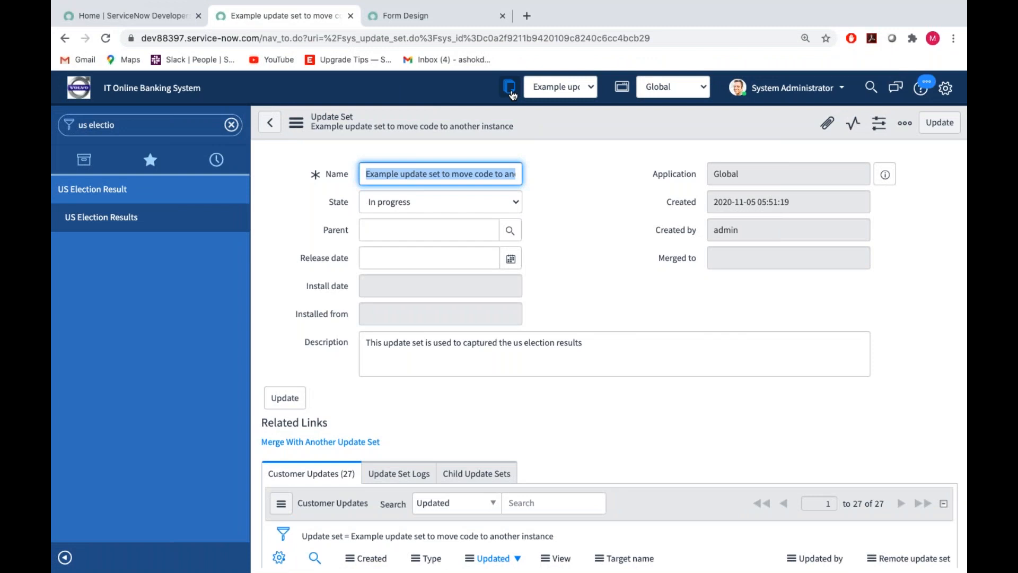
# Switch back to the source instance, search the navigator for "update set" and show the Local Update Sets list.
pyautogui.click(511, 93)
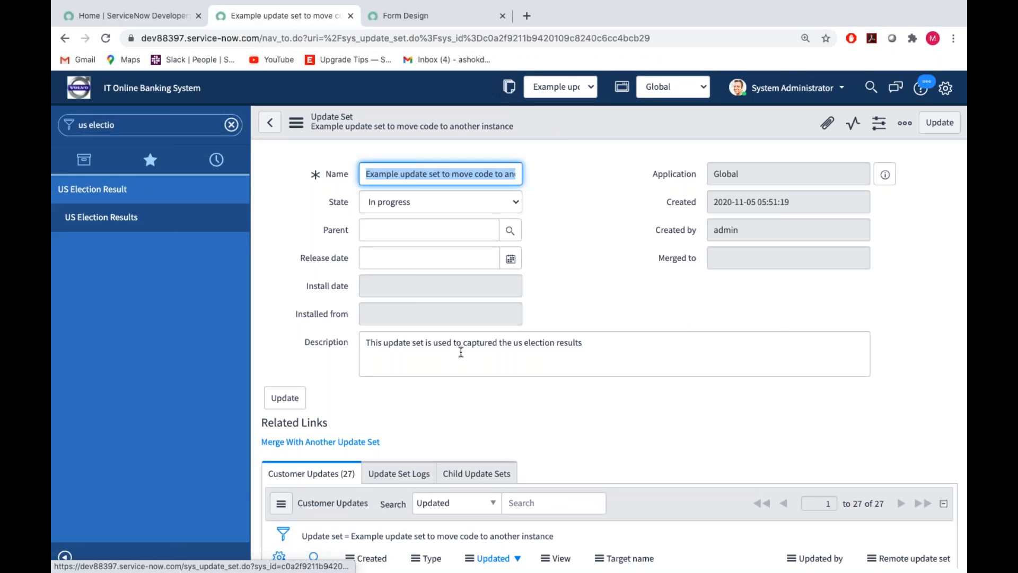
pyautogui.click(124, 124)
pyautogui.press('BackSpace')
pyautogui.write('up')
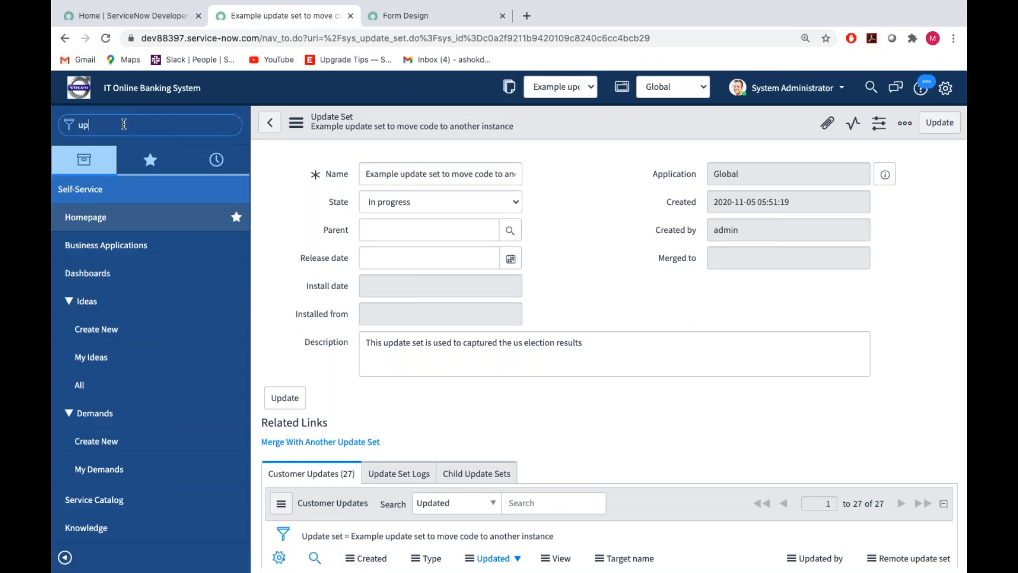
pyautogui.write('date set')
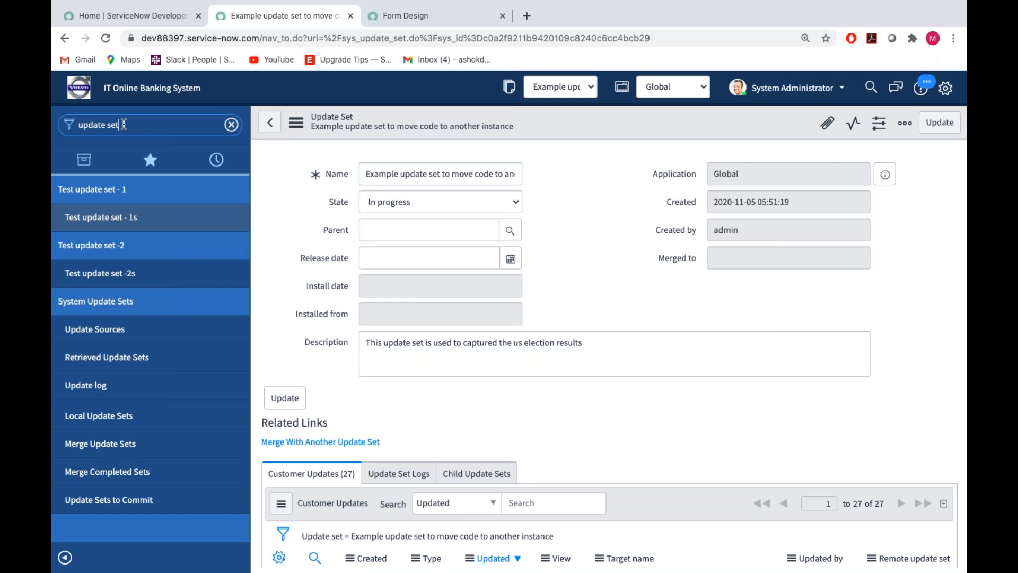
pyautogui.click(112, 413)
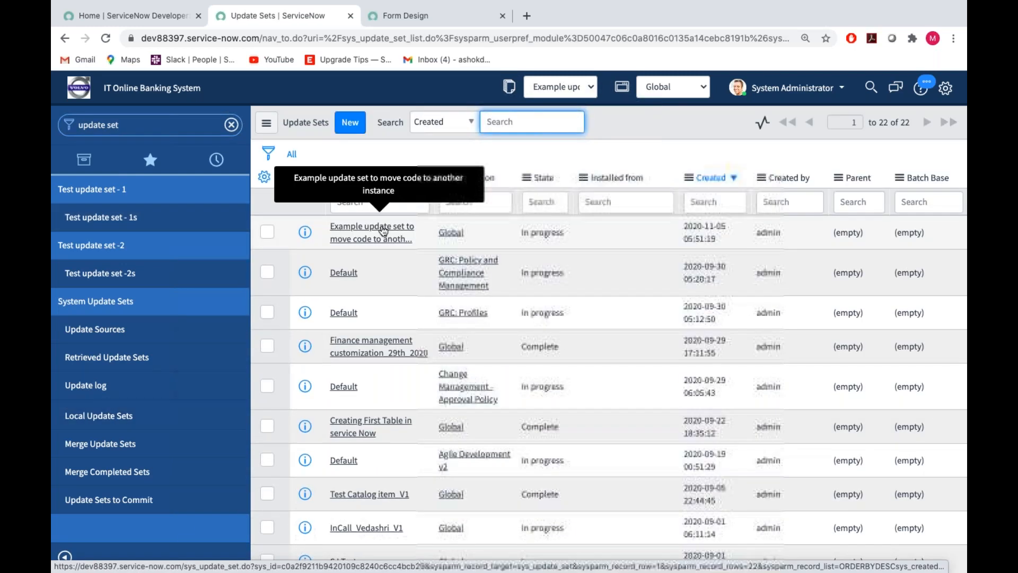
pyautogui.click(350, 225)
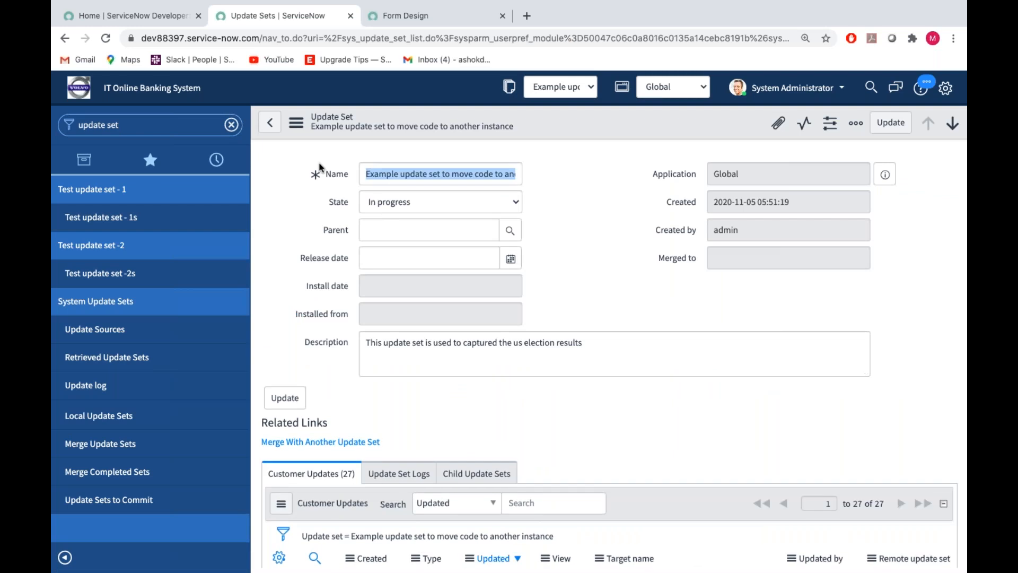
pyautogui.click(269, 131)
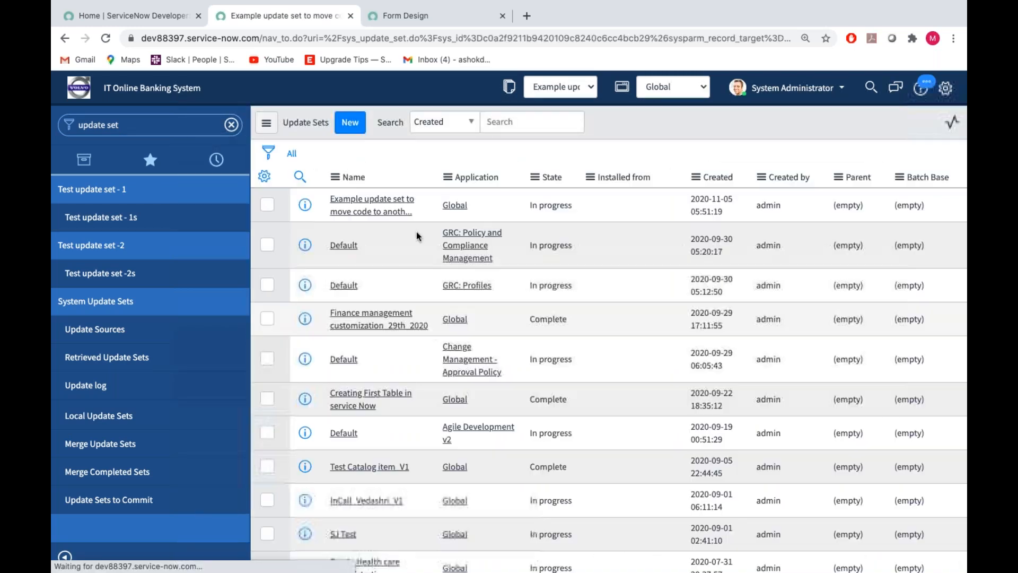
# Filter the update sets by name with "*example" and open the Example update set to move code to another instance.
pyautogui.click(347, 202)
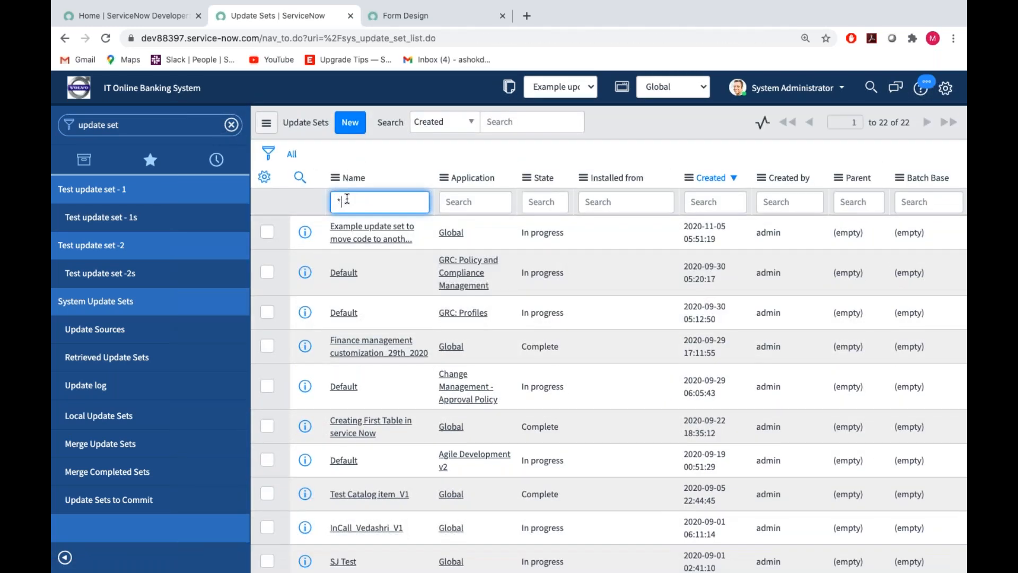
pyautogui.write('*example')
pyautogui.press('Return')
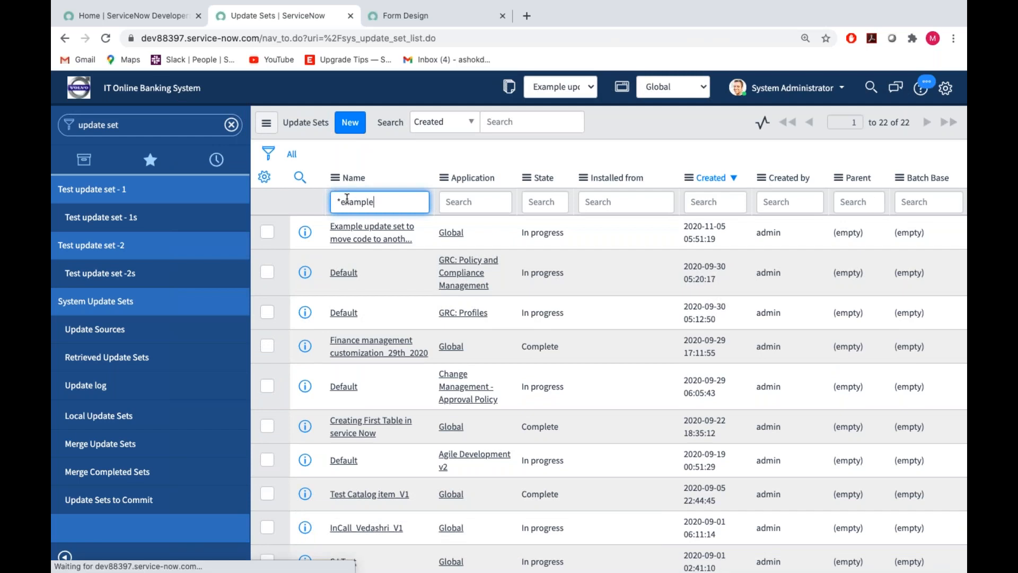
pyautogui.click(353, 228)
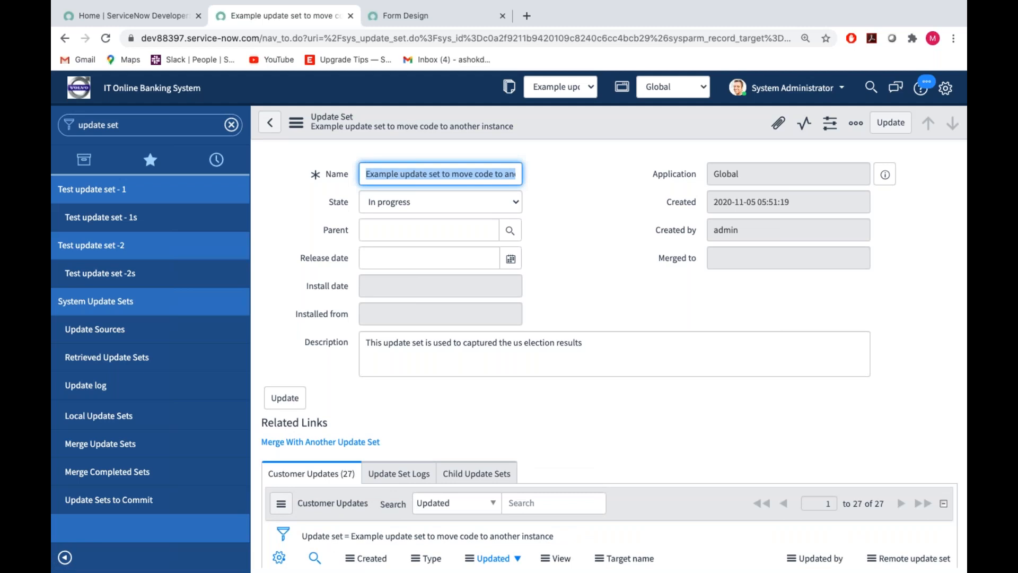
# Set the update set's state to Complete, save the record and dismiss the notification.
pyautogui.click(610, 259)
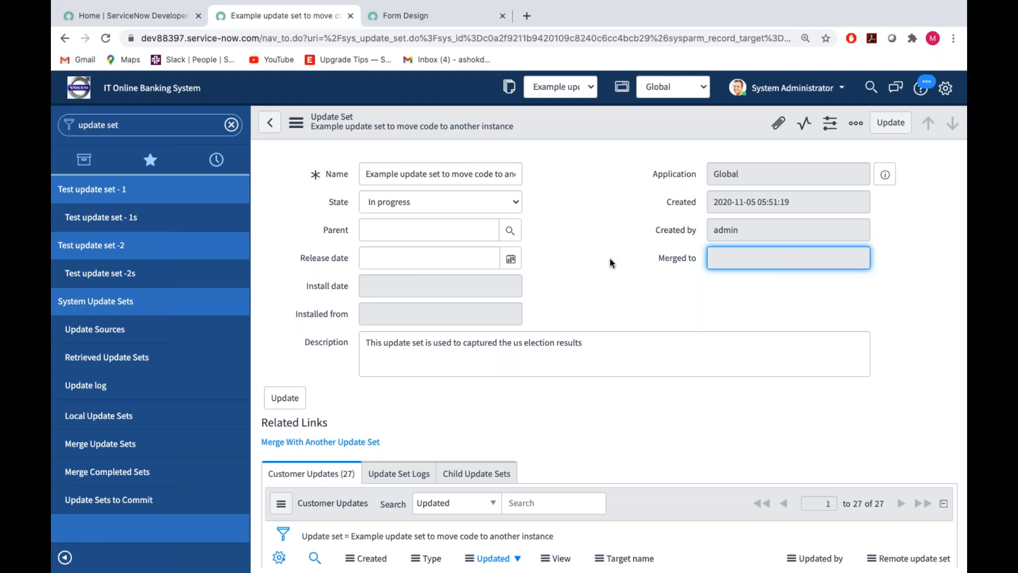
pyautogui.click(500, 204)
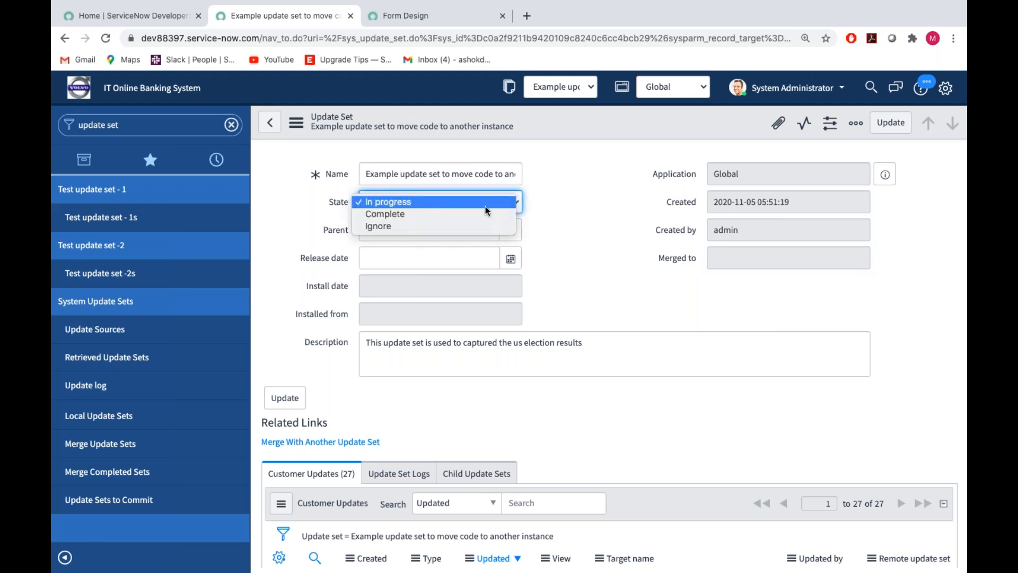
pyautogui.click(430, 215)
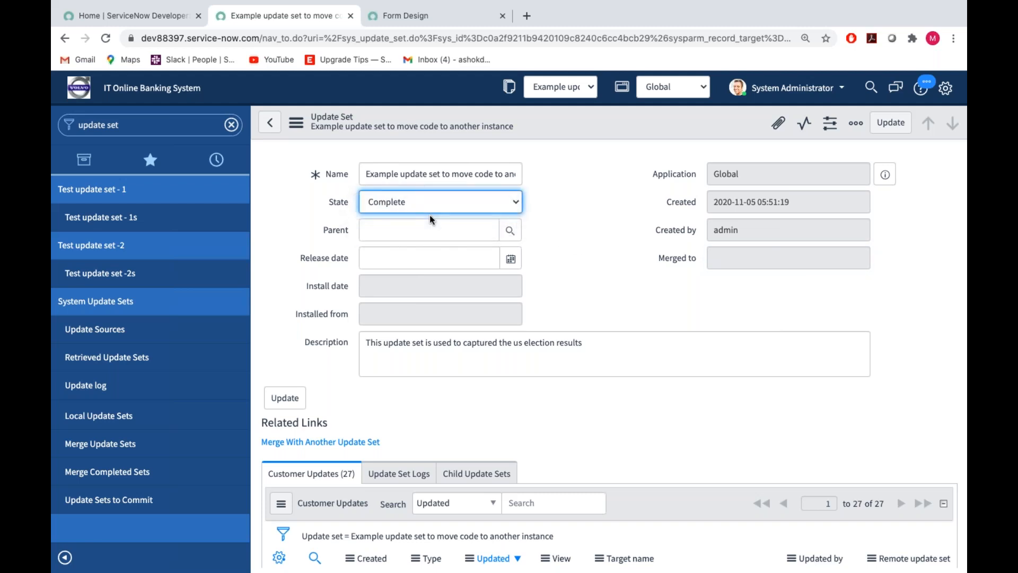
pyautogui.scroll(-2, 374, 379)
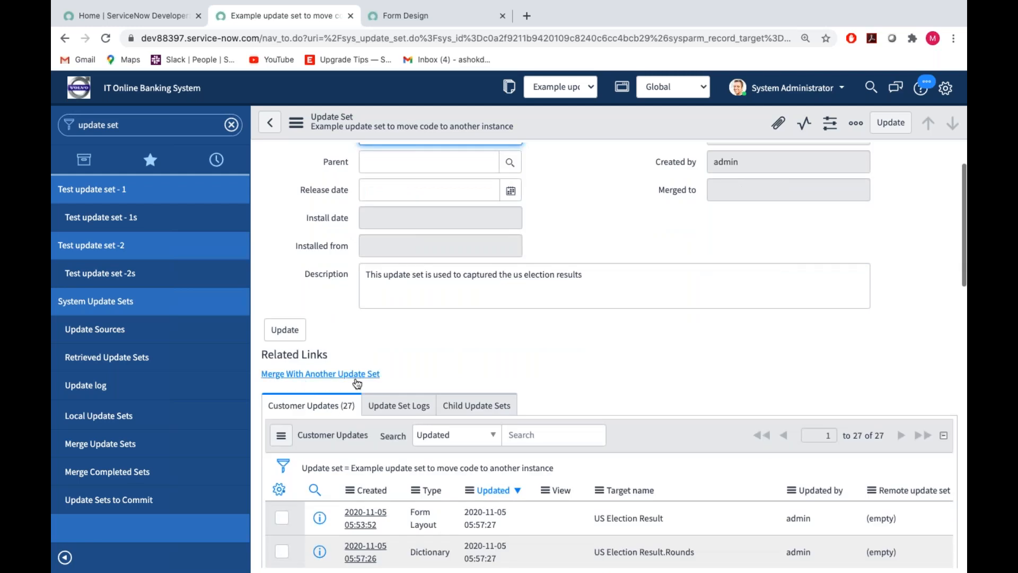
pyautogui.scroll(2, 400, 273)
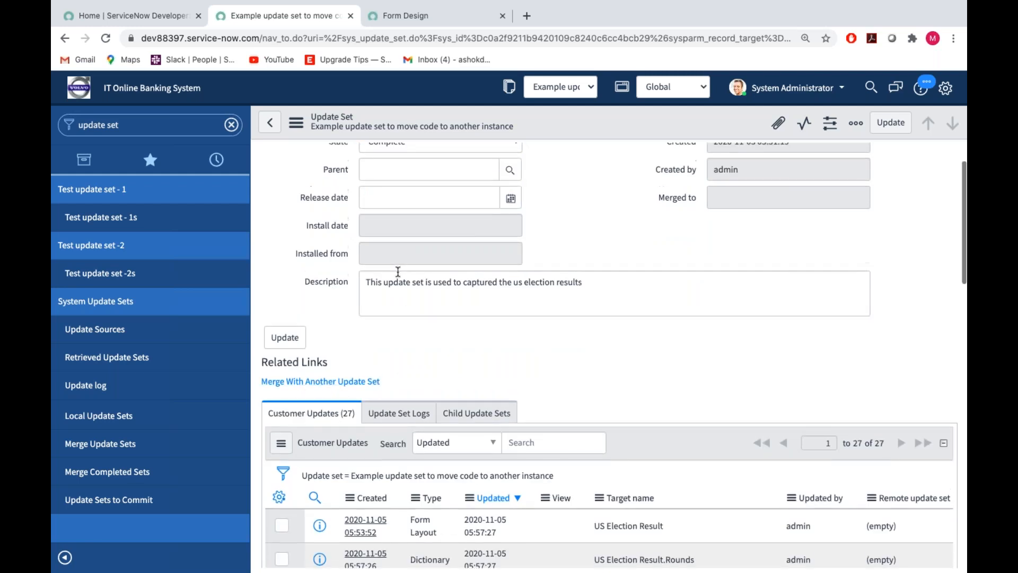
pyautogui.click(296, 123)
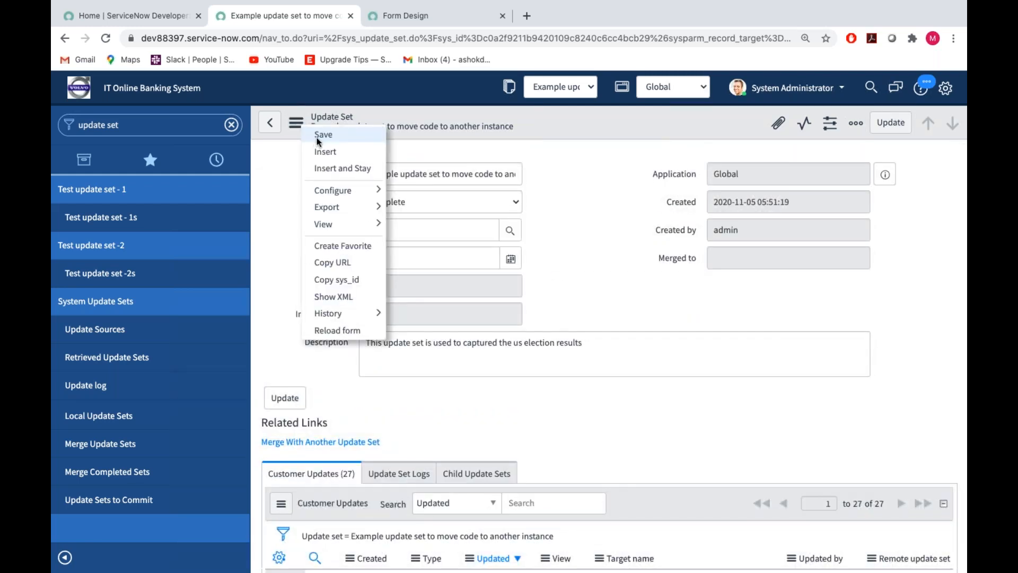
pyautogui.click(319, 136)
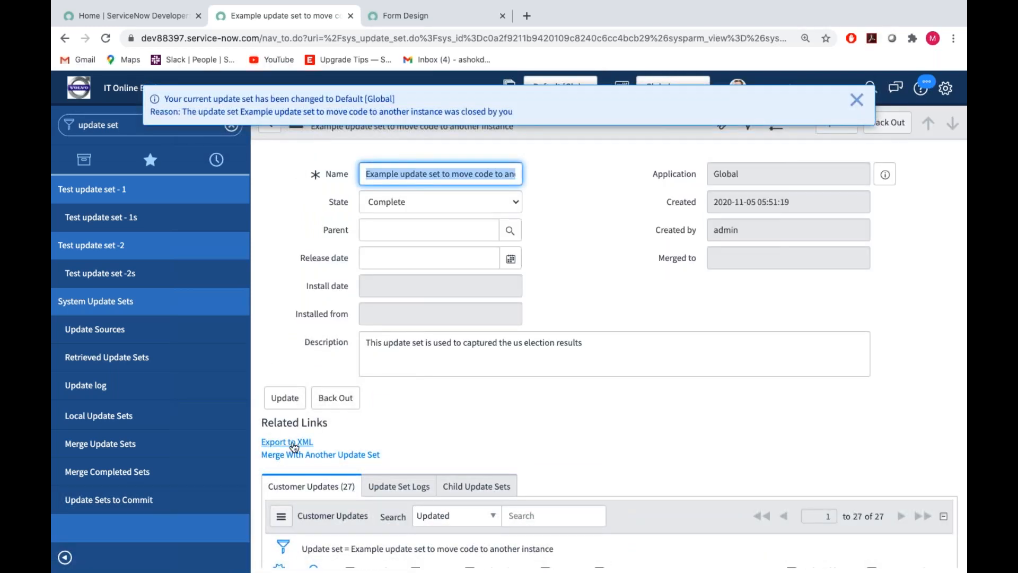
pyautogui.click(857, 100)
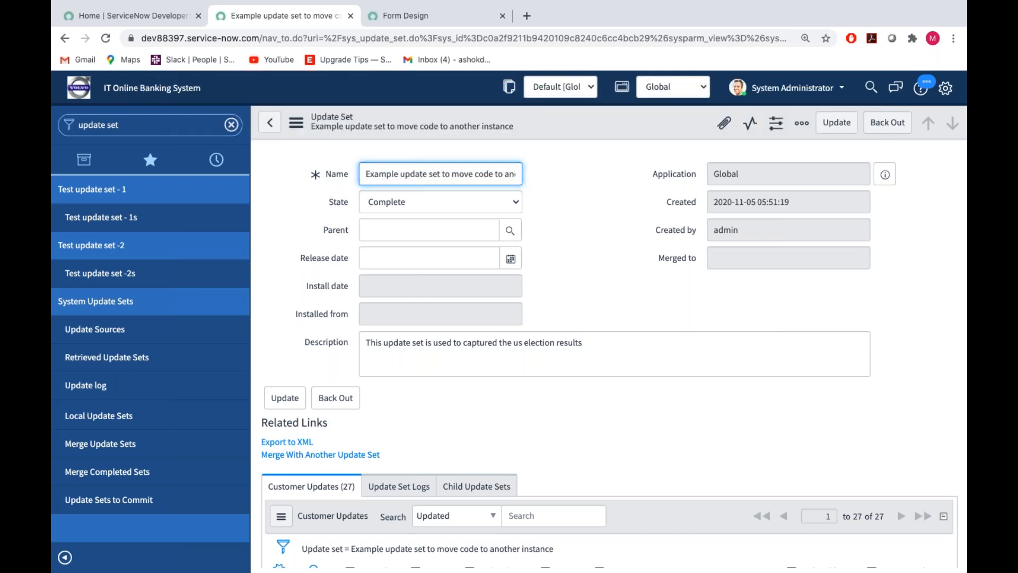
# Export the completed update set to XML, and open the Retrieved Update Sets list on the target instance.
pyautogui.click(283, 443)
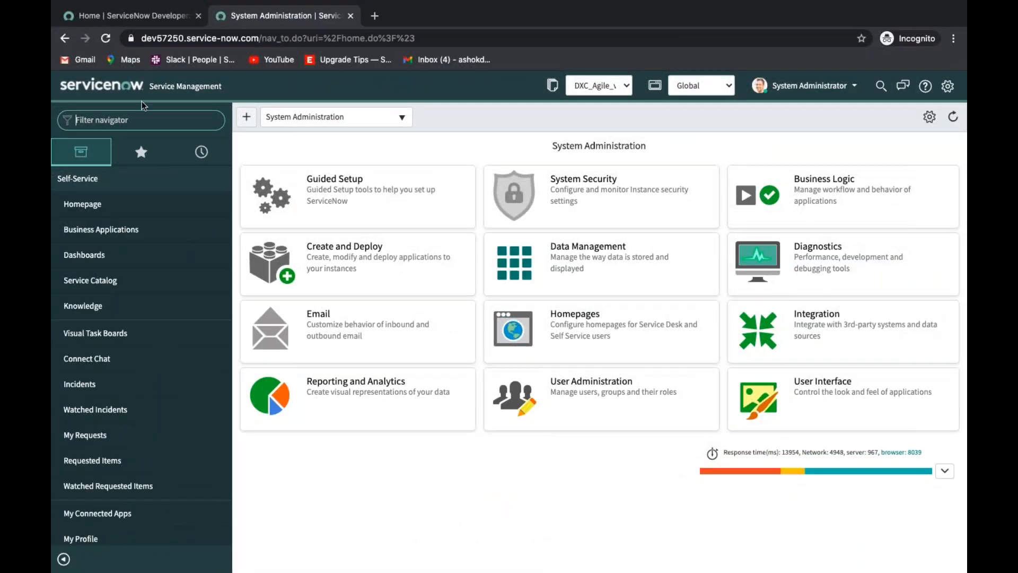
pyautogui.write('retri')
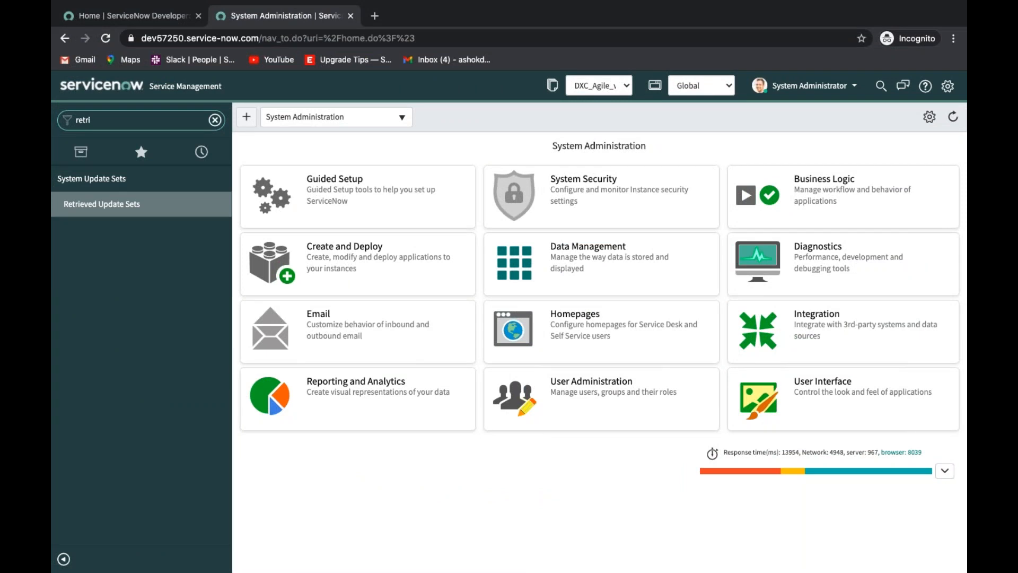
pyautogui.click(96, 206)
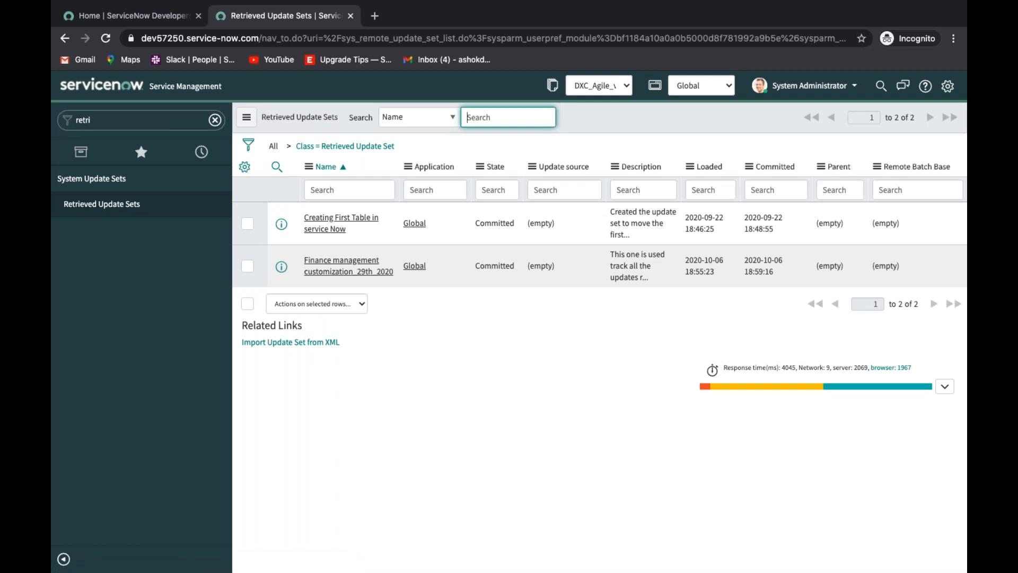
# Import the exported sys_remote_update_set XML file from the Downloads folder as a retrieved update set.
pyautogui.click(293, 344)
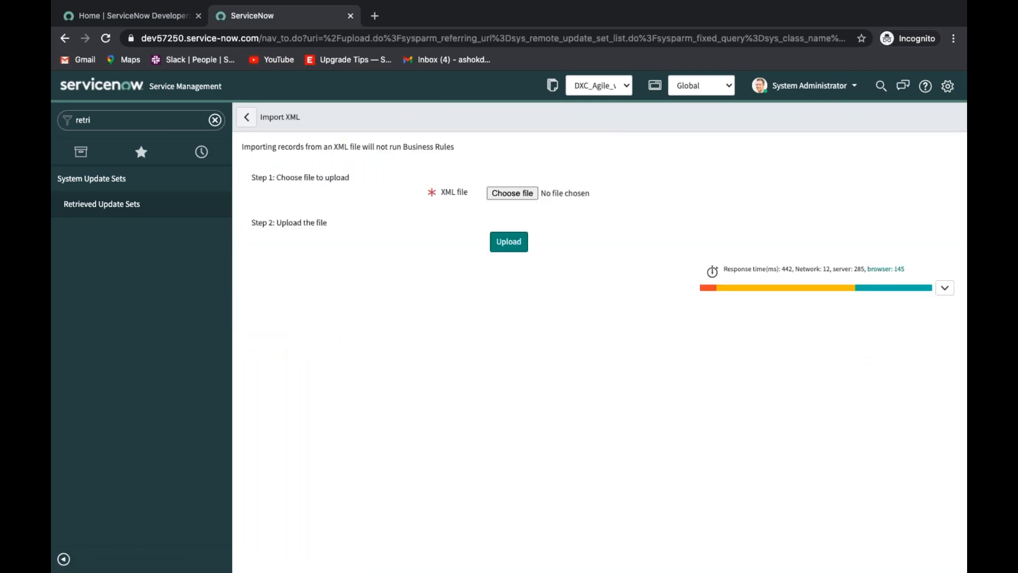
pyautogui.click(512, 194)
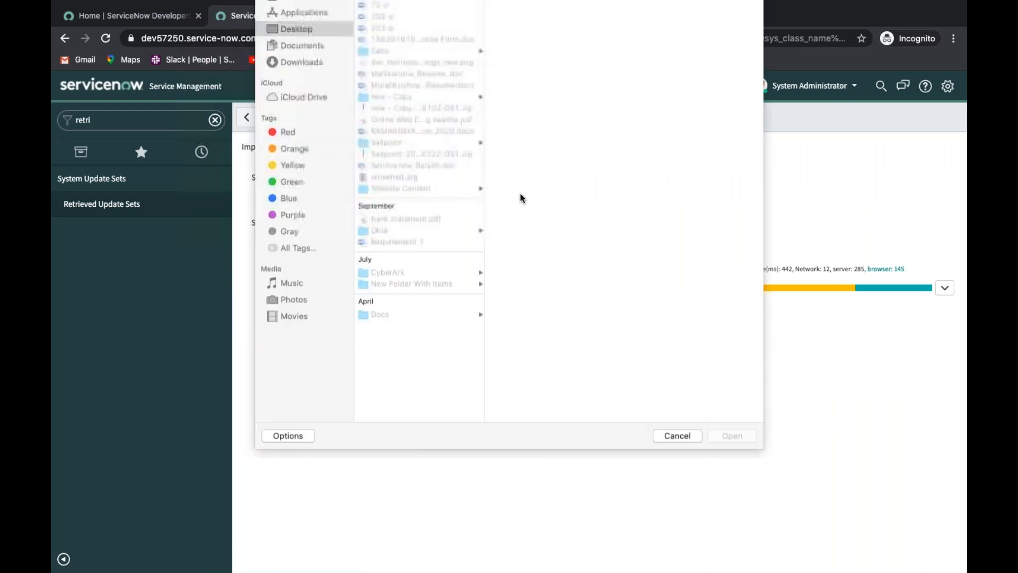
pyautogui.click(312, 116)
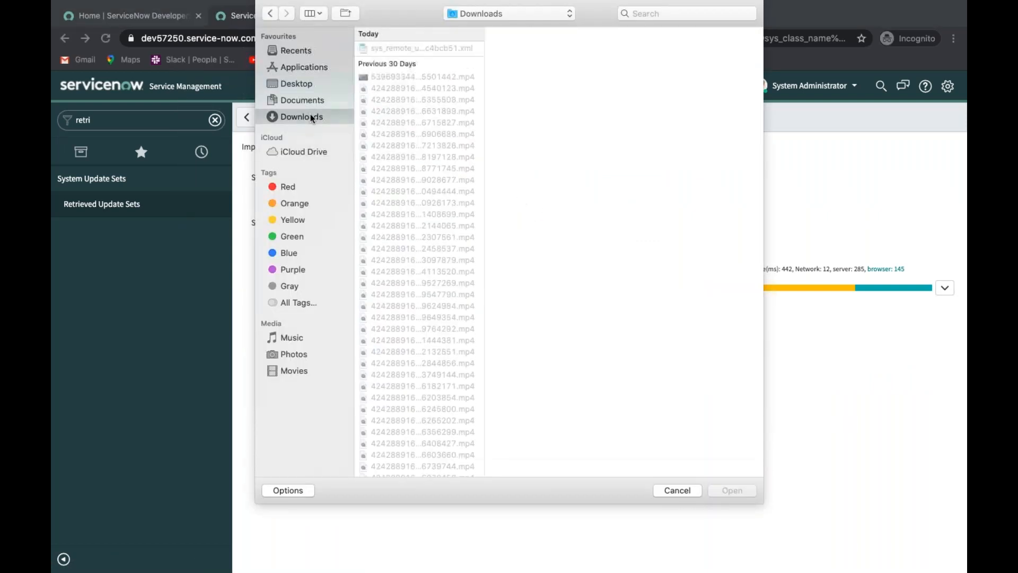
pyautogui.click(445, 50)
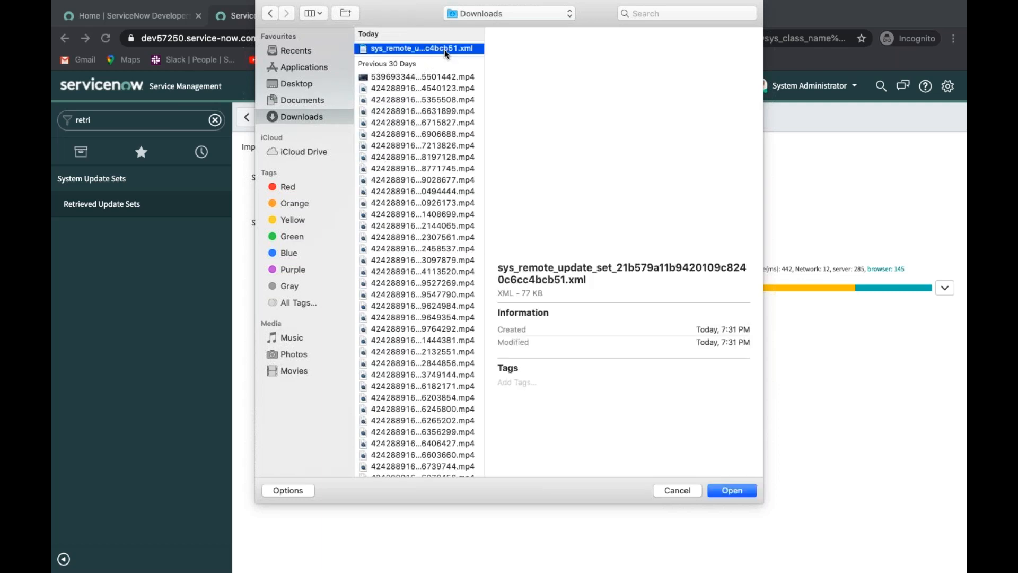
pyautogui.click(729, 488)
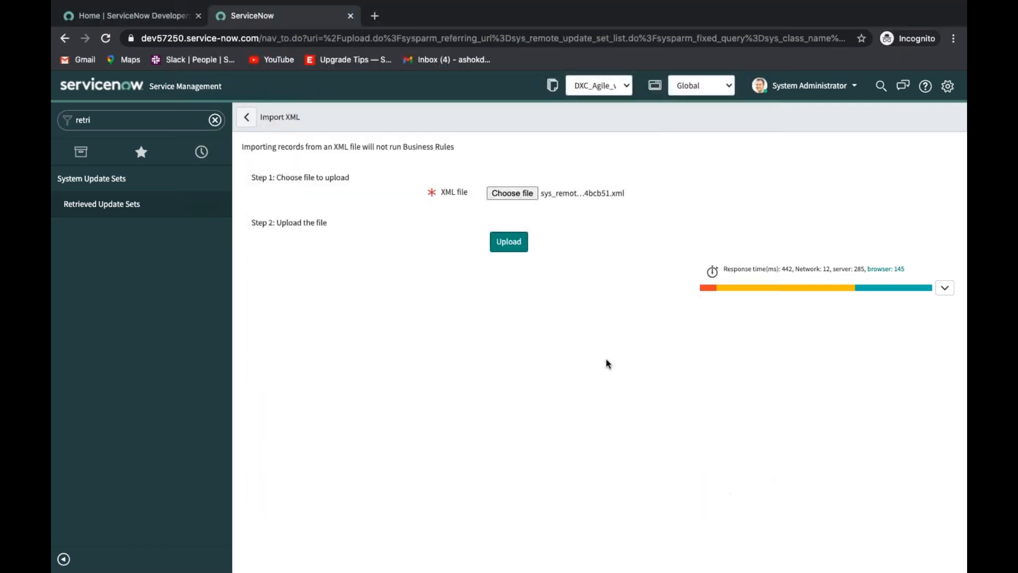
pyautogui.click(499, 243)
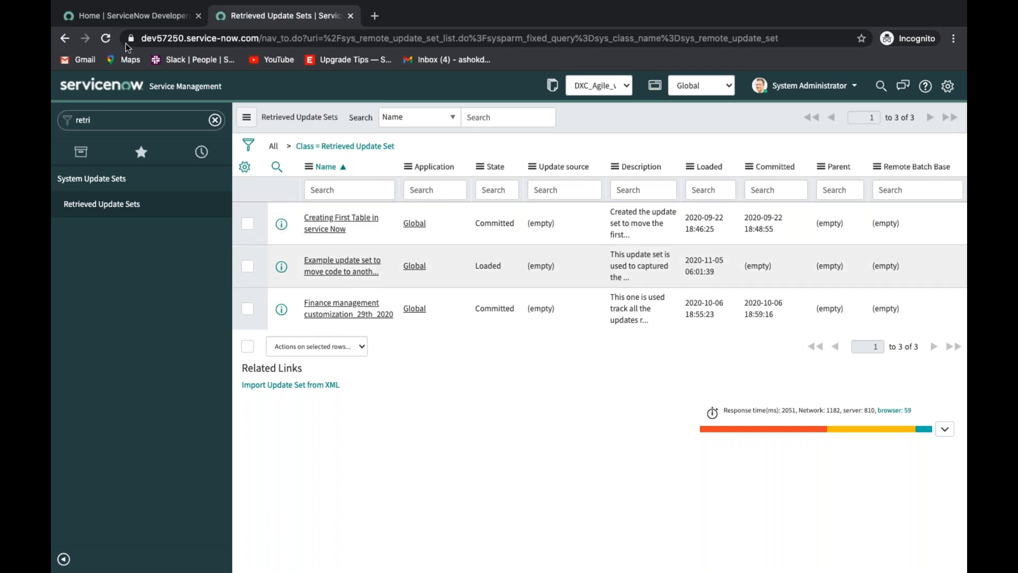
# Highlight the instance name dev57250 in the address and open the retrieved Example update set to move code to another instance.
pyautogui.doubleClick(172, 38)
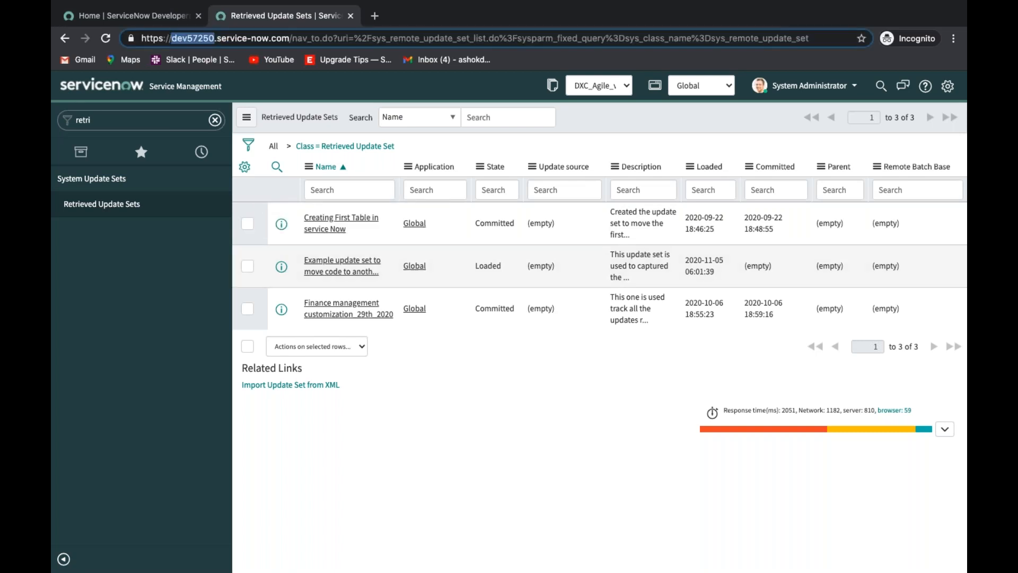
pyautogui.click(342, 265)
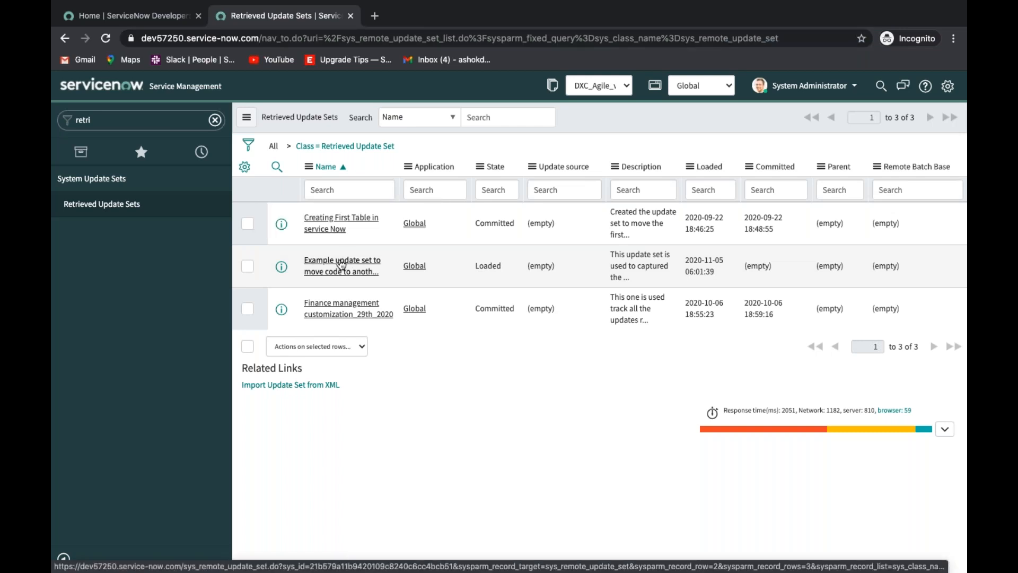
pyautogui.click(341, 265)
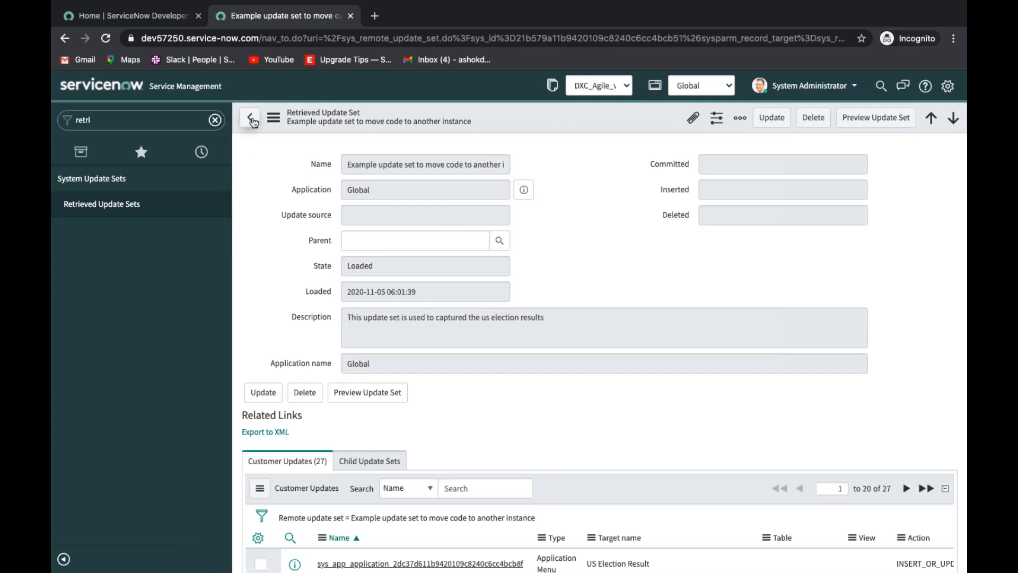
# Return to the retrieved update sets, filter them by name with "*exam" and reopen the Example update set.
pyautogui.click(251, 117)
pyautogui.click(325, 188)
pyautogui.write('*')
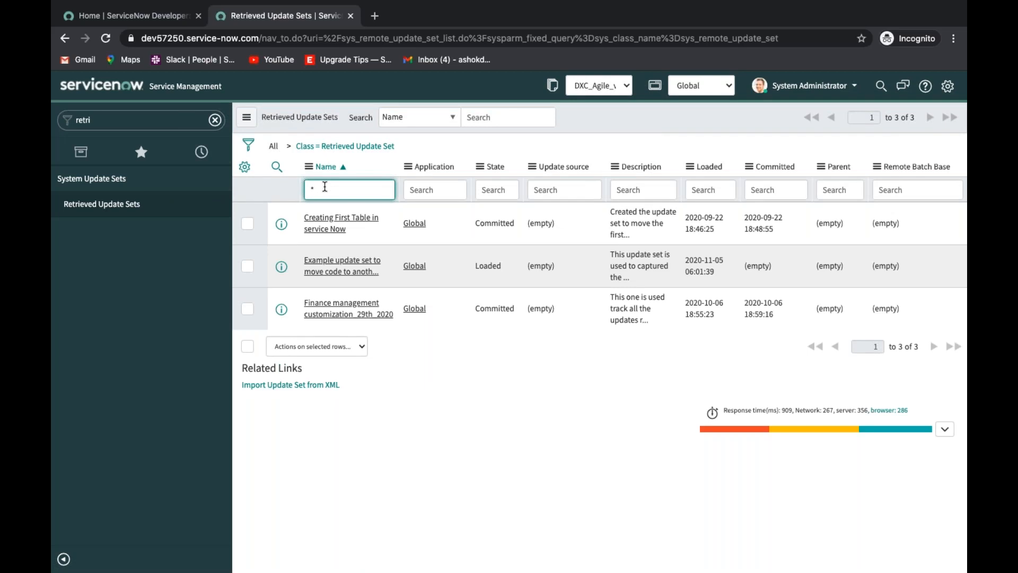
pyautogui.write('exam')
pyautogui.press('Return')
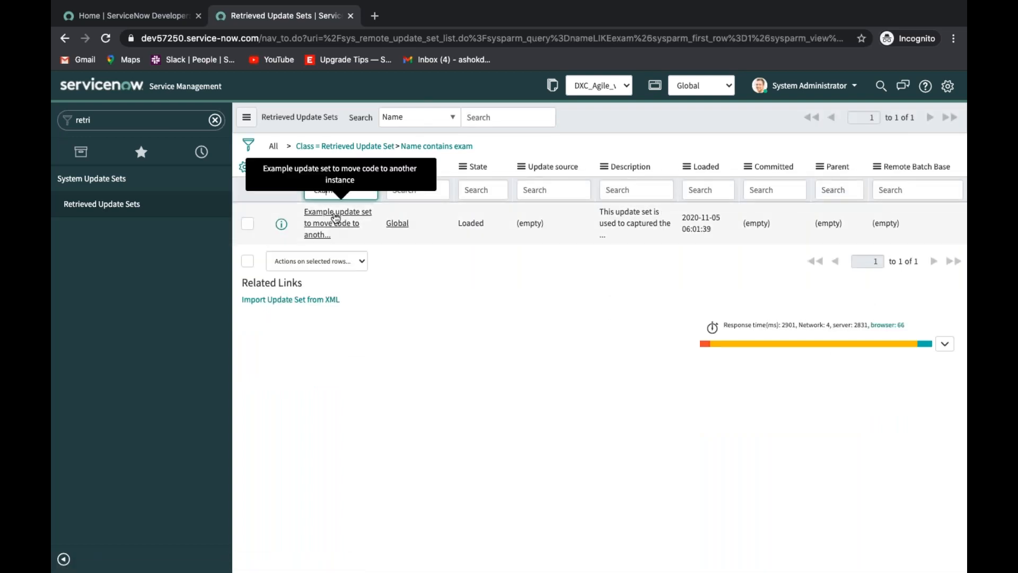
pyautogui.click(336, 218)
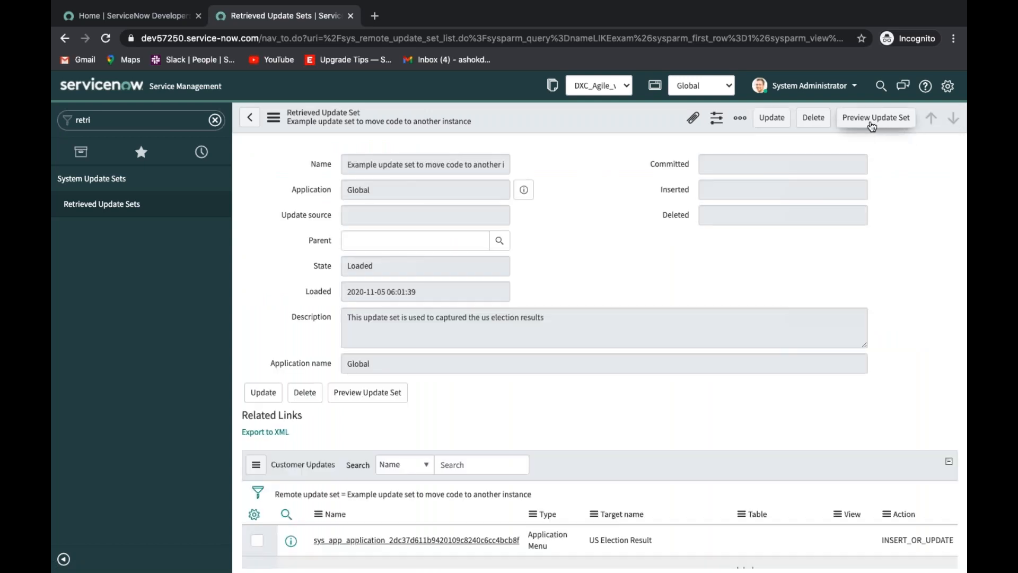
# Preview and commit the retrieved Example update set, closing the progress dialogs and saving the record.
pyautogui.click(871, 122)
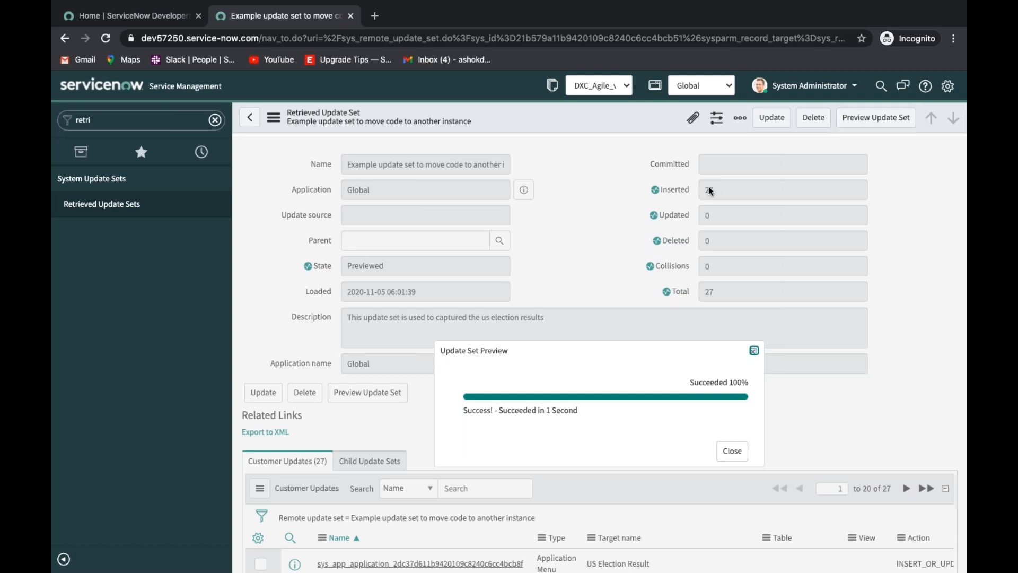
pyautogui.click(732, 452)
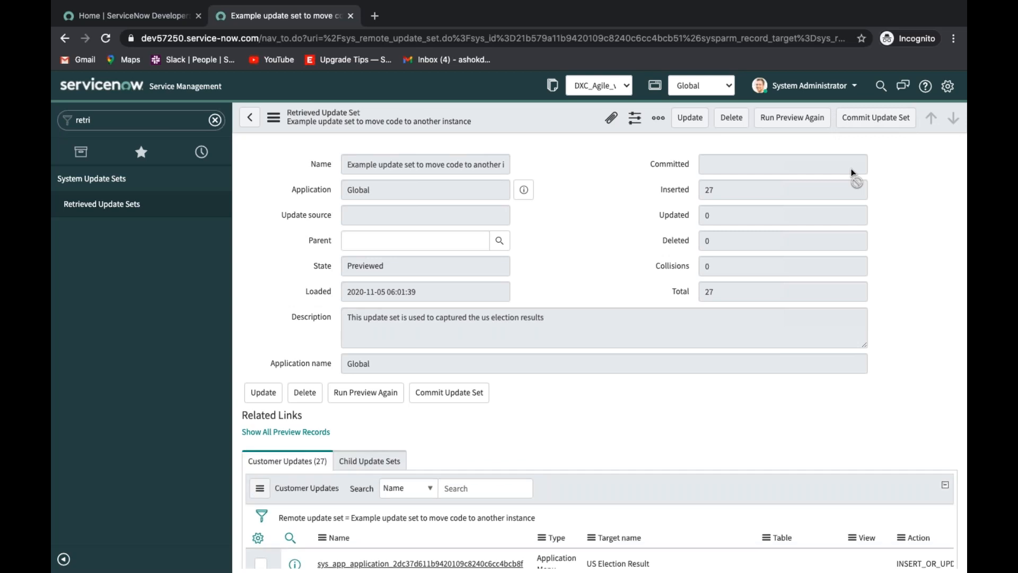
pyautogui.click(878, 119)
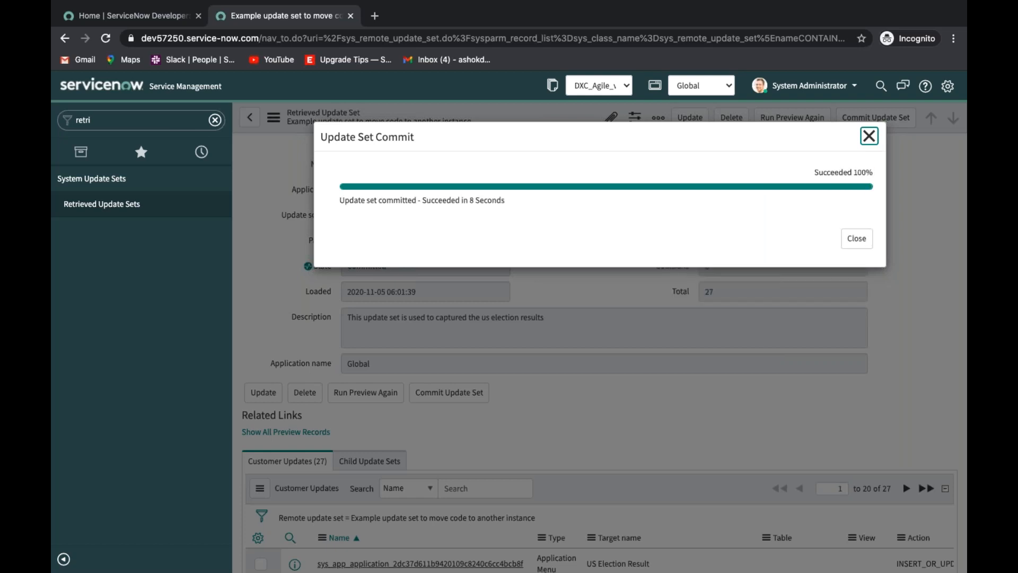
pyautogui.click(858, 240)
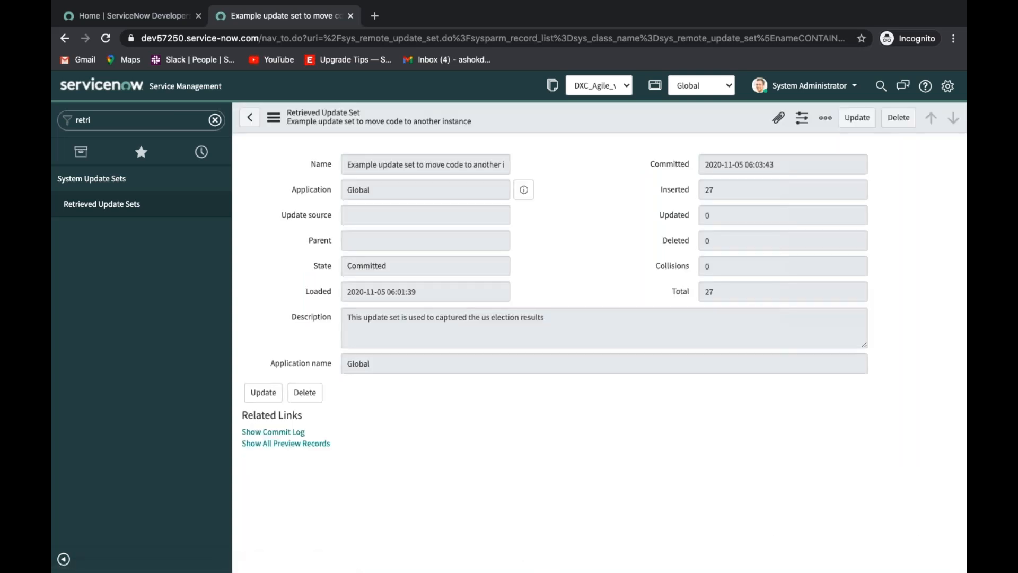
pyautogui.click(855, 122)
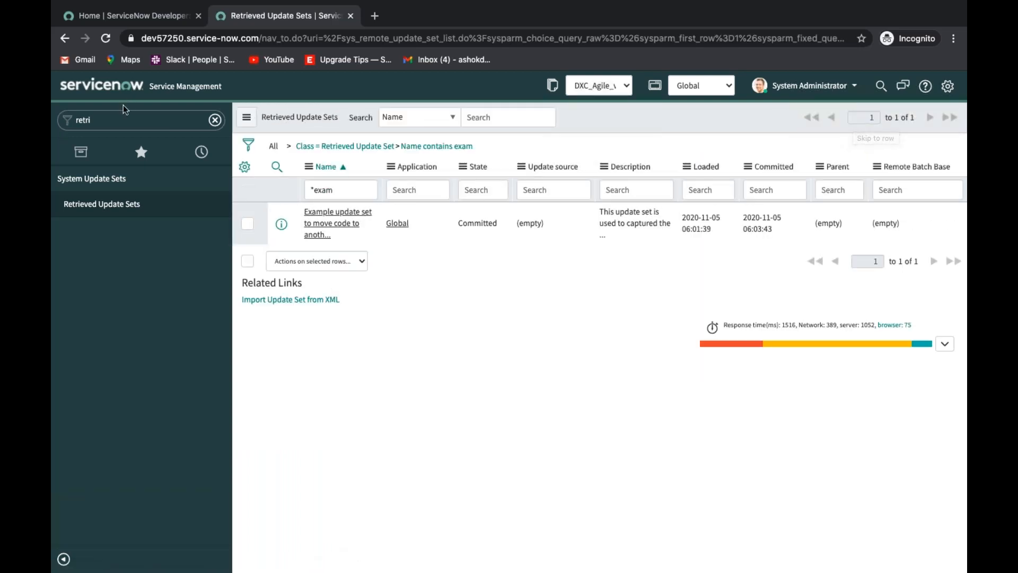
# Clear the navigator filter and return to the target instance's home page.
pyautogui.doubleClick(112, 122)
pyautogui.press('BackSpace')
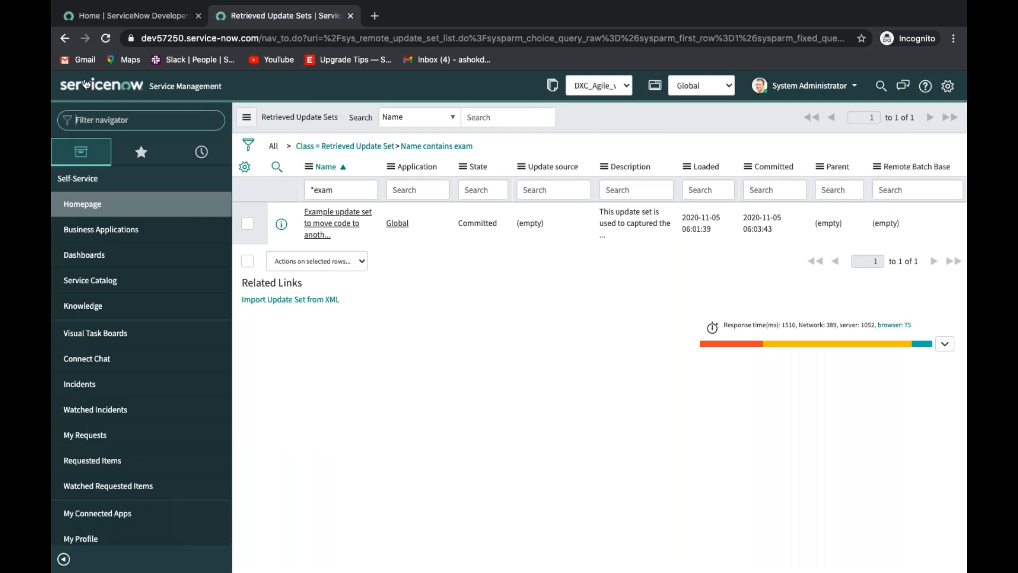
pyautogui.click(86, 83)
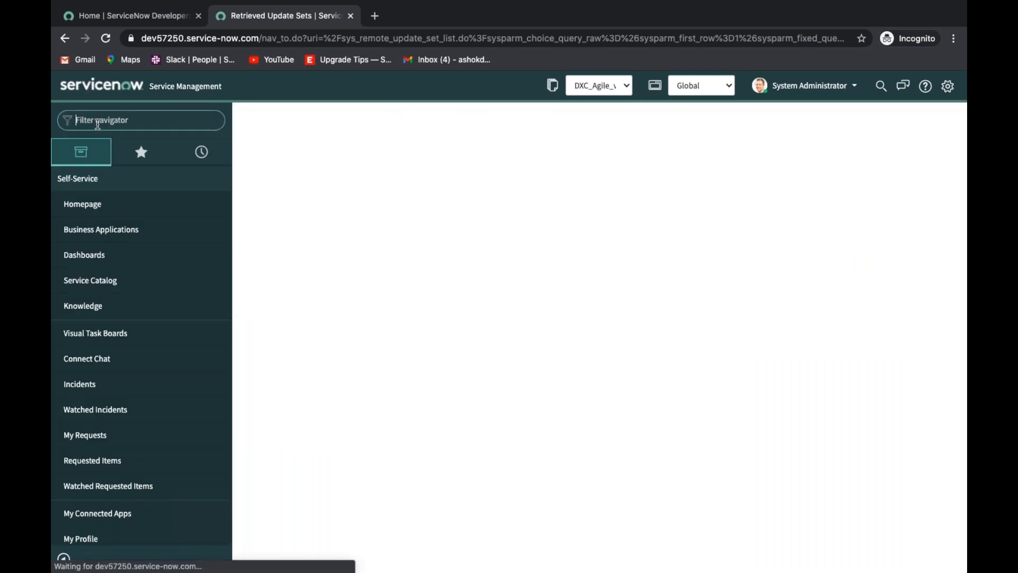
# Switch to the source instance, search the navigator for "us ele" and open the US Election Results list.
pyautogui.hotkey('ctrl', 'Left')
pyautogui.hotkey('ctrl', 'Right')
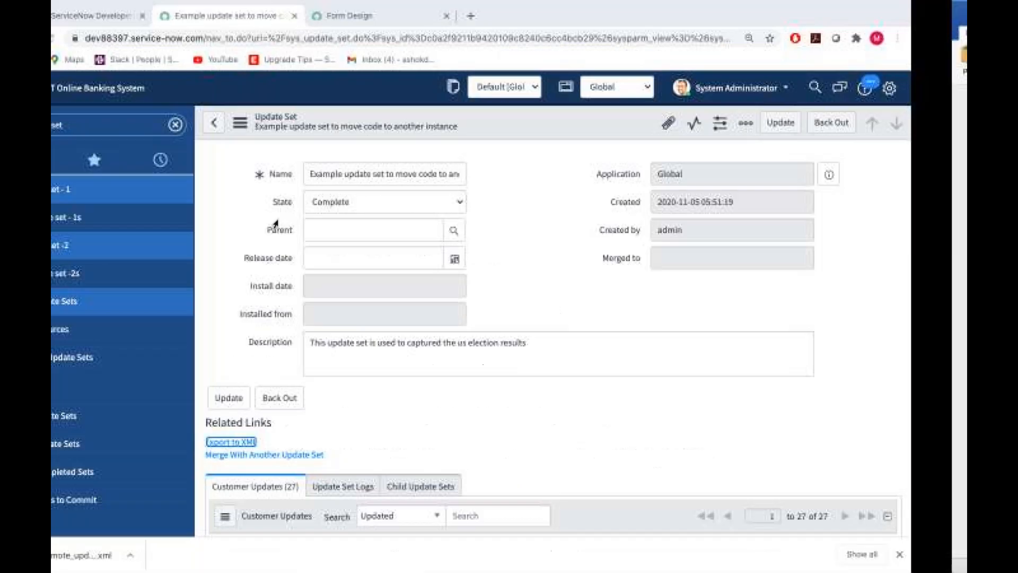
pyautogui.click(131, 121)
pyautogui.press('BackSpace')
pyautogui.write('use e')
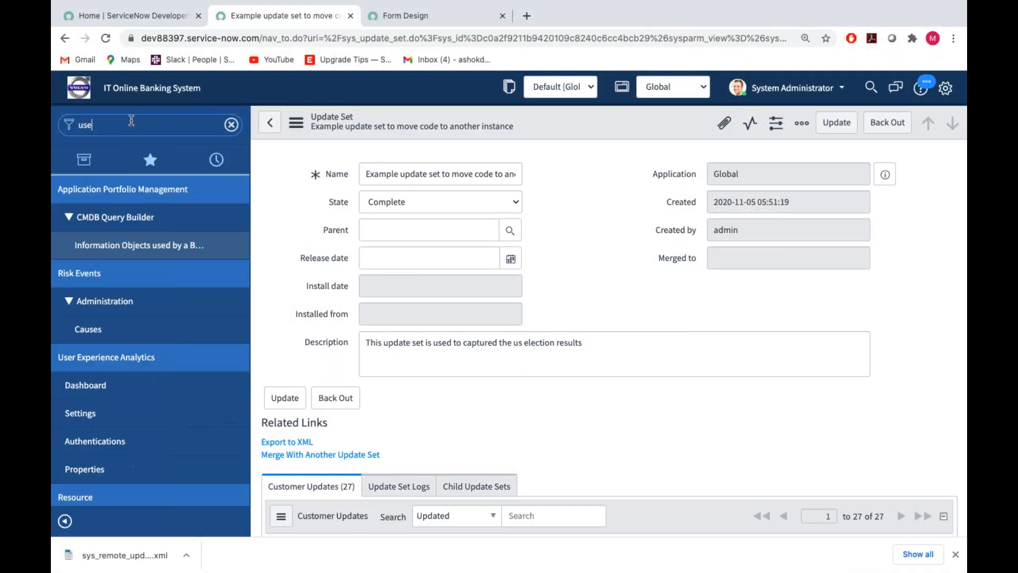
pyautogui.press('BackSpace')
pyautogui.press('BackSpace')
pyautogui.press('BackSpace')
pyautogui.write('ele')
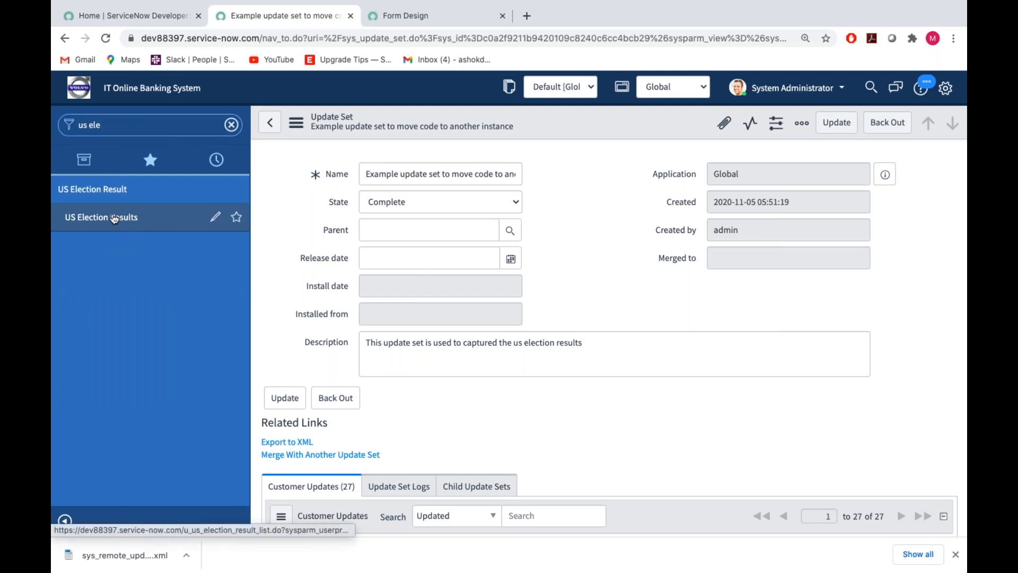
pyautogui.click(113, 217)
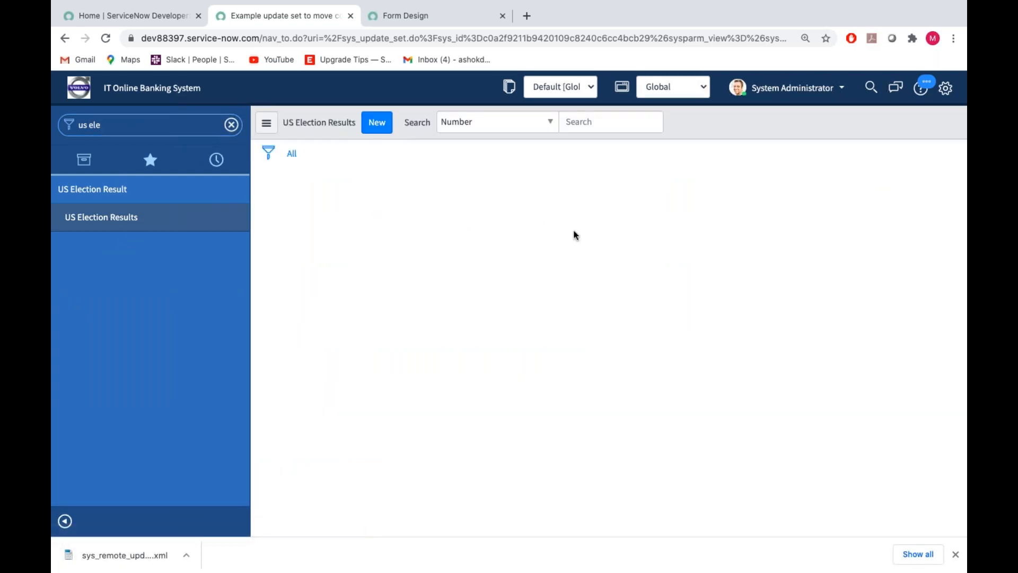
# Switch back to the target instance, search the navigator for "us ele" and open its US Election Results module.
pyautogui.hotkey('ctrl', 'Right')
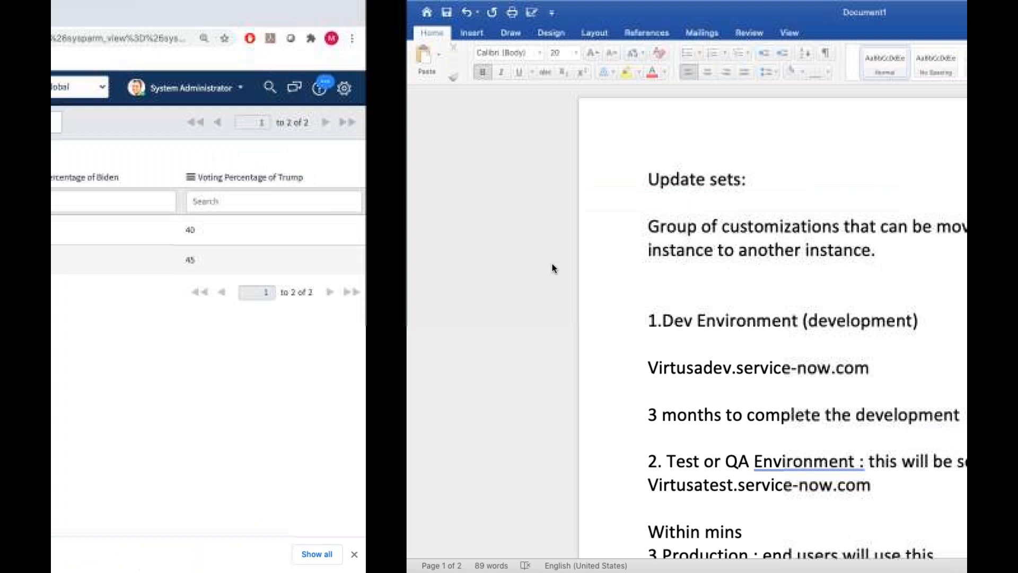
pyautogui.hotkey('ctrl', 'Right')
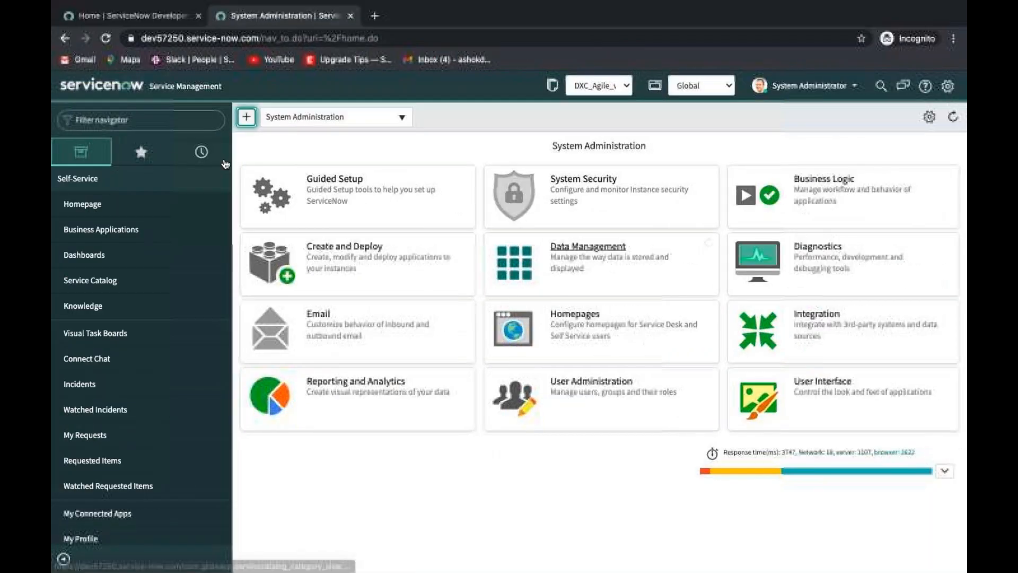
pyautogui.click(154, 129)
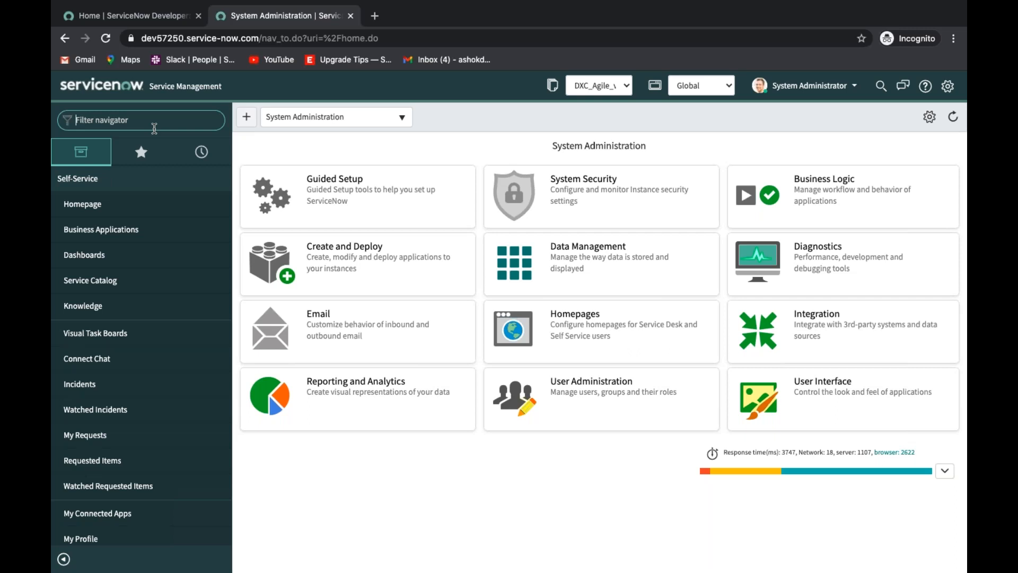
pyautogui.write('us ele')
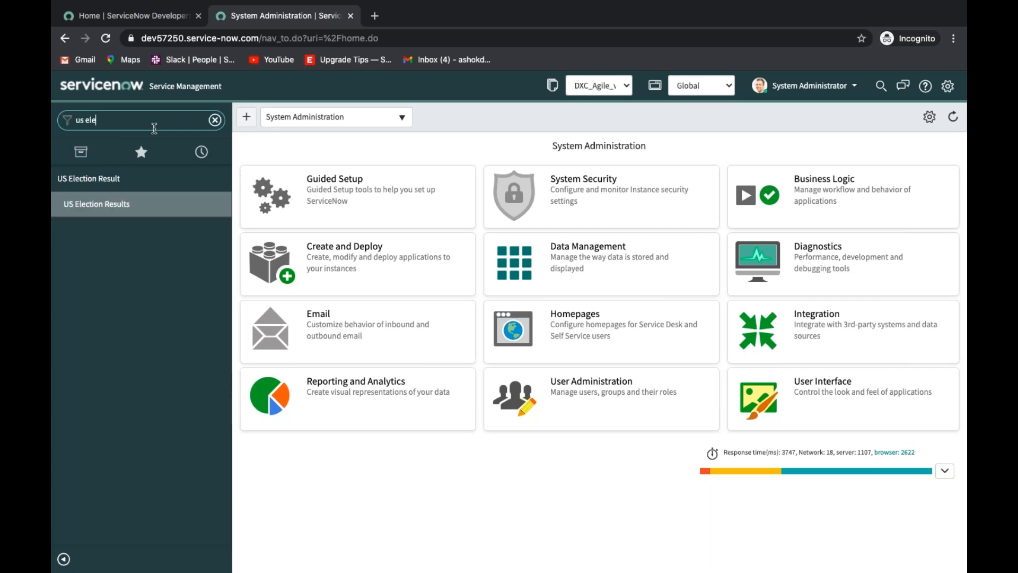
pyautogui.click(122, 208)
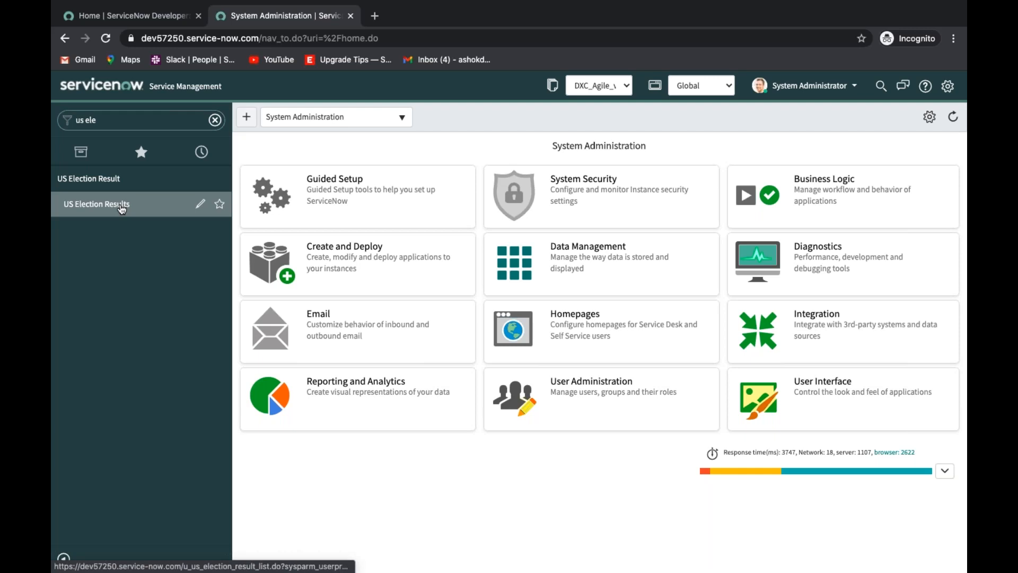
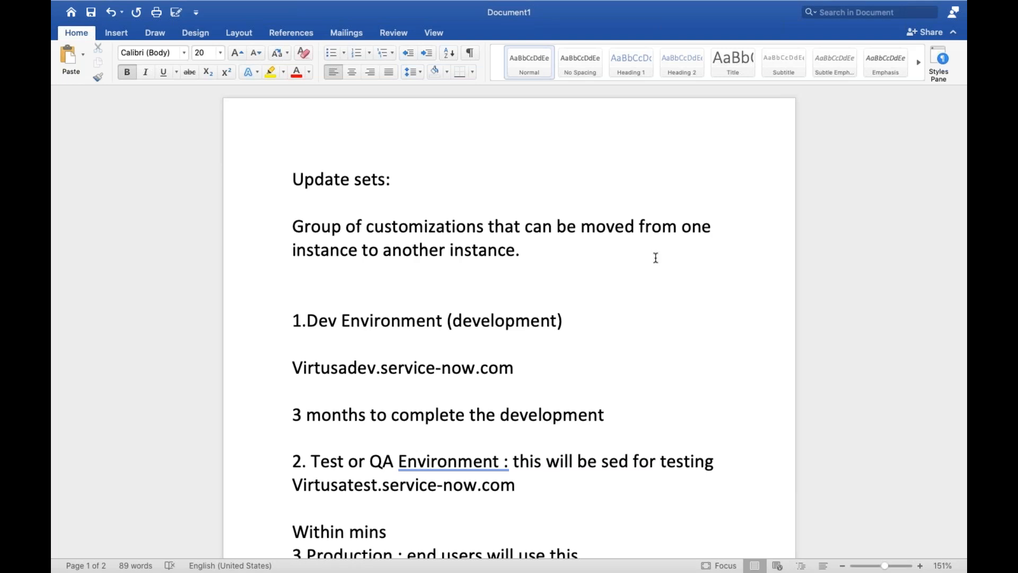
# In the Word notes, add the line "Records will not be captured in the update set" below "Update set is working".
pyautogui.scroll(-15, 535, 481)
pyautogui.scroll(-6, 536, 481)
pyautogui.scroll(2, 536, 481)
pyautogui.scroll(1, 466, 180)
pyautogui.press('Return')
pyautogui.press('Return')
pyautogui.write('Rec')
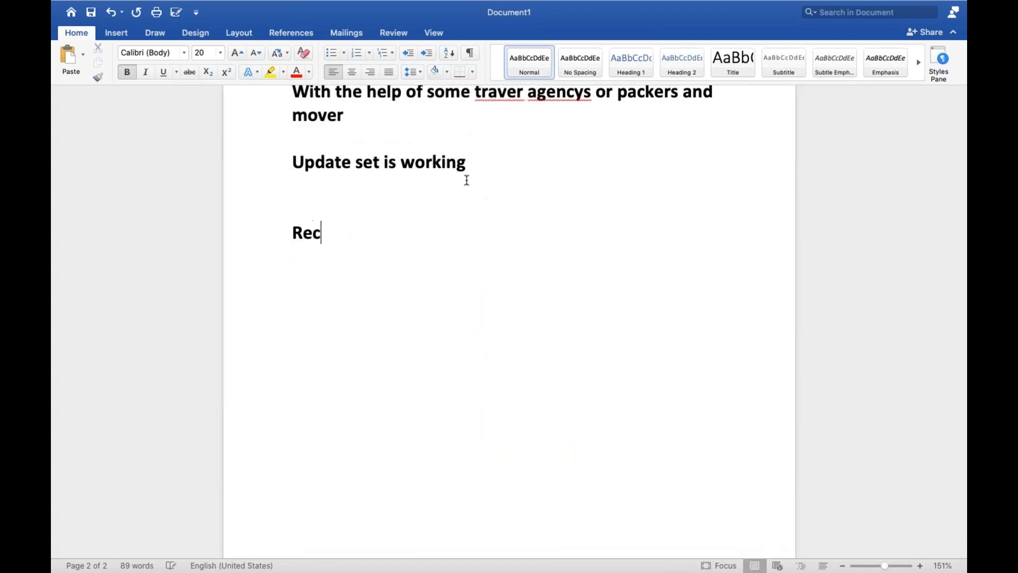
pyautogui.write('ords will ')
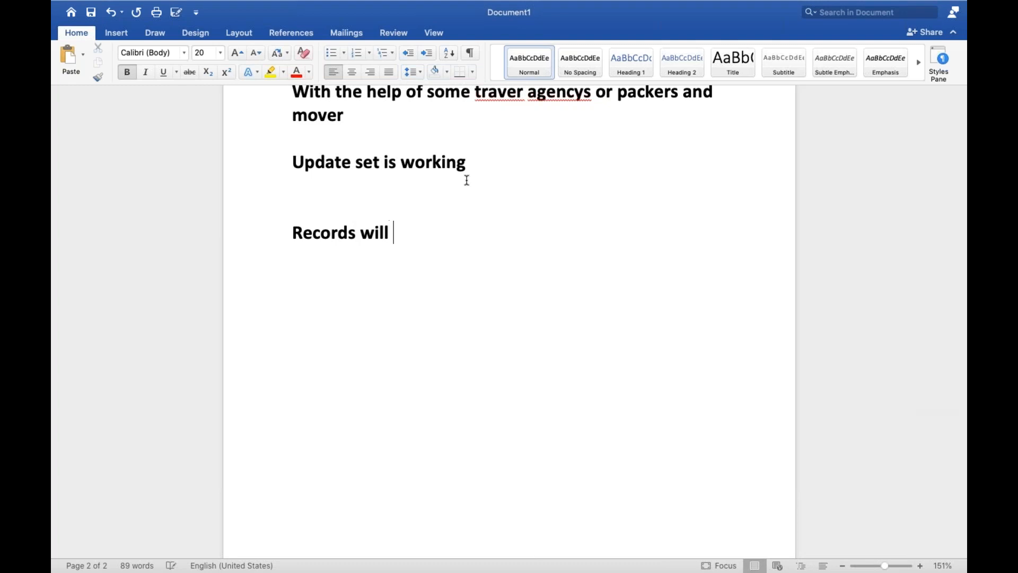
pyautogui.write('not be captured i')
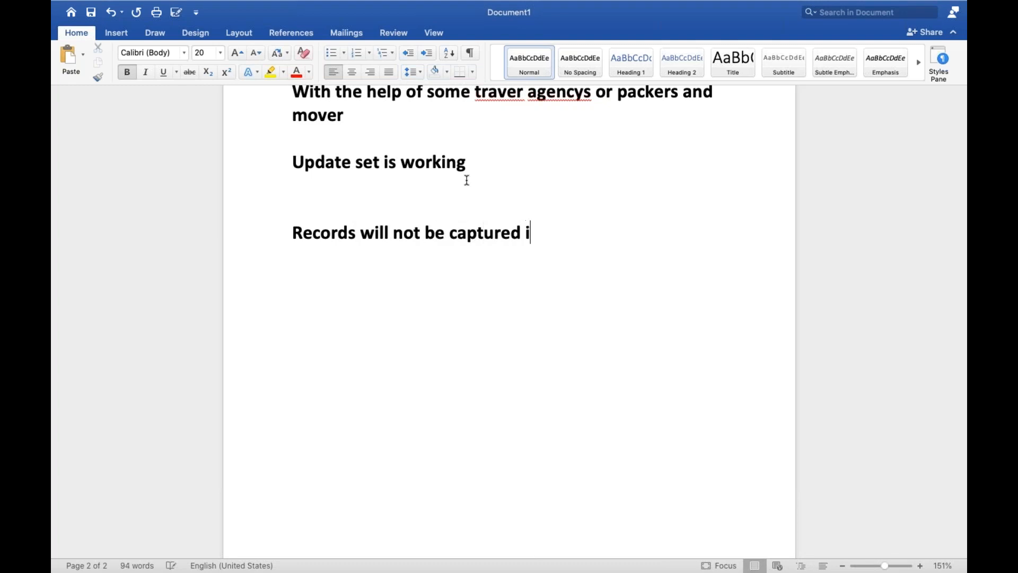
pyautogui.write('n the update set')
# Add the separate lines "Groups will not be" and "User will not be" below the records note, leaving blank lines between them.
pyautogui.press('Return')
pyautogui.press('Return')
pyautogui.write('group')
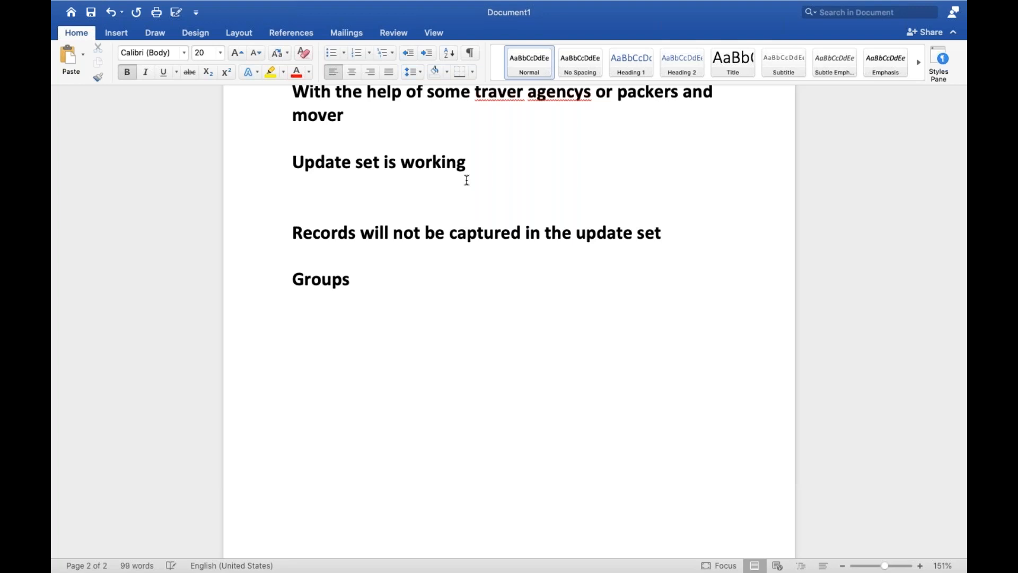
pyautogui.write('will not be')
pyautogui.press('Return')
pyautogui.press('Return')
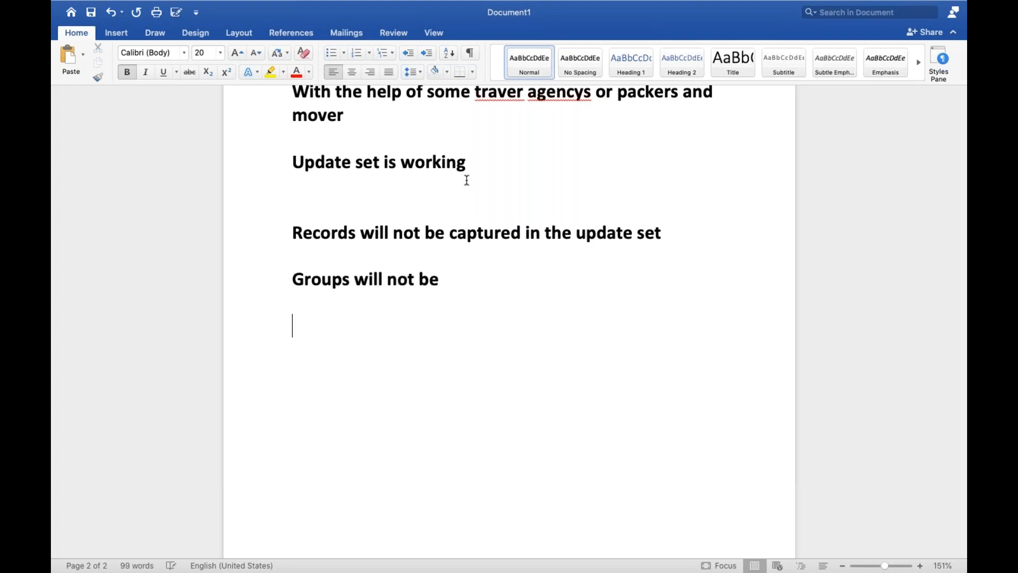
pyautogui.write('user will ')
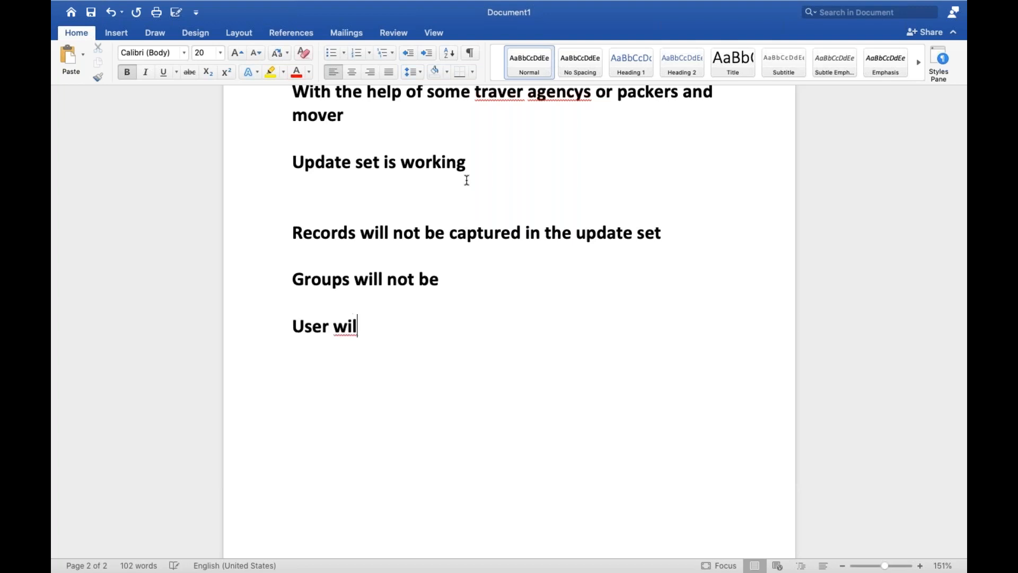
pyautogui.write('not be')
pyautogui.press('Return')
pyautogui.press('Return')
pyautogui.write('view ')
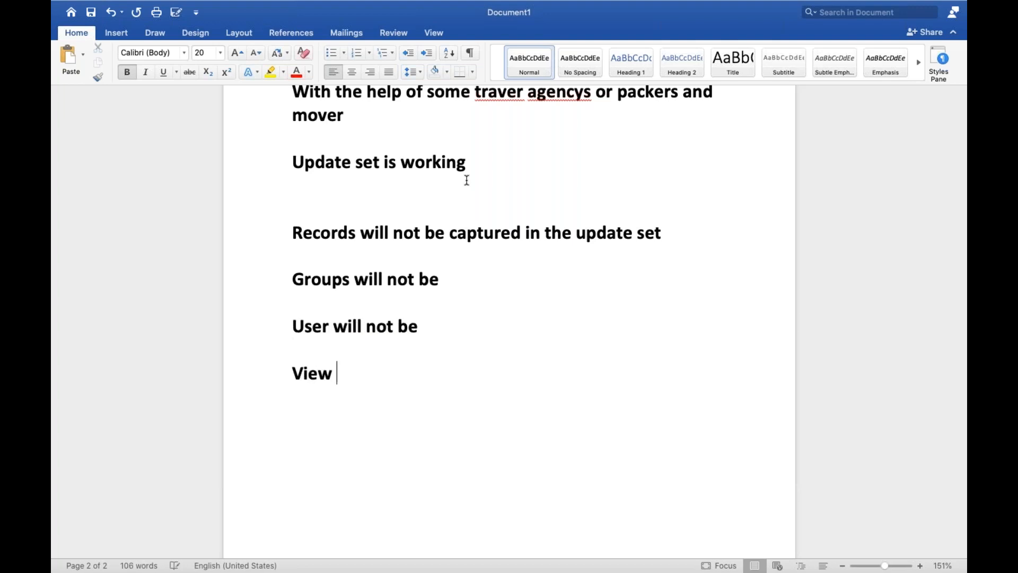
pyautogui.write('s')
pyautogui.press('BackSpace')
pyautogui.press('BackSpace')
pyautogui.press('BackSpace')
pyautogui.press('BackSpace')
pyautogui.press('BackSpace')
pyautogui.press('BackSpace')
# Write "Schedule jobs will not be" as the next line of the notes.
pyautogui.write('schedule jo')
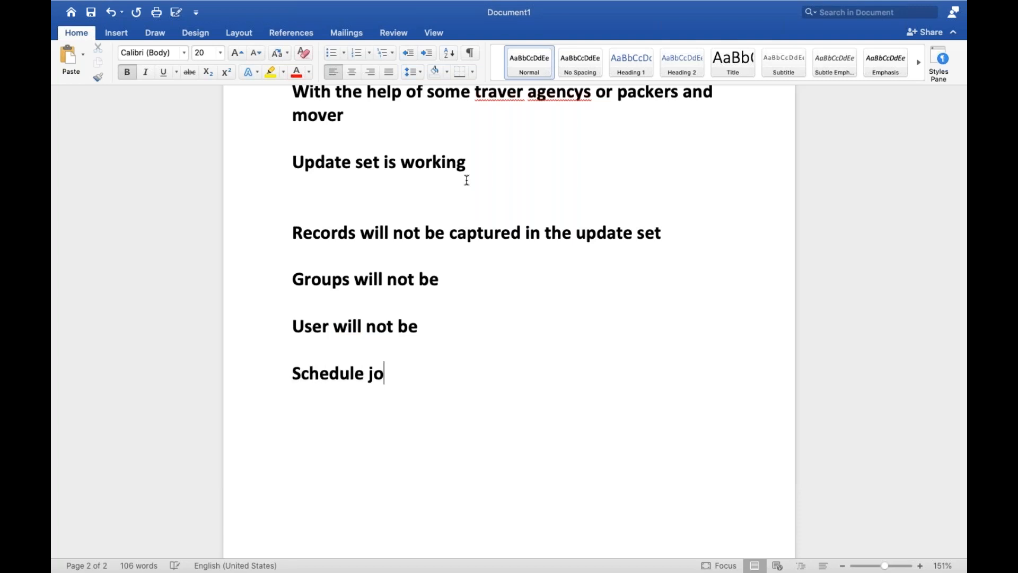
pyautogui.write('bs will not be')
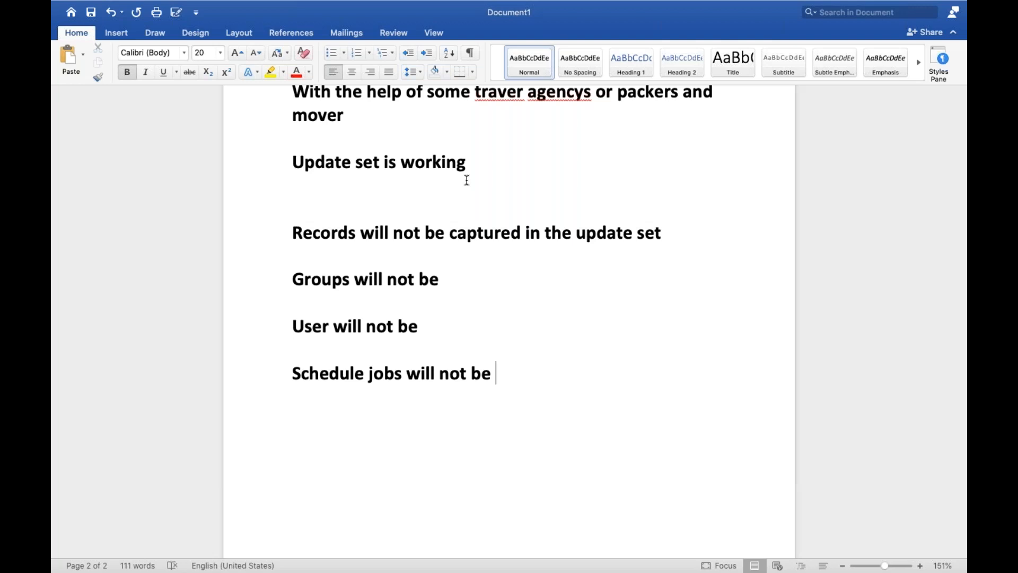
# Add the closing note "By using xmls we can move to another instance" below the schedule jobs line.
pyautogui.press('Return')
pyautogui.press('Return')
pyautogui.write('by using x')
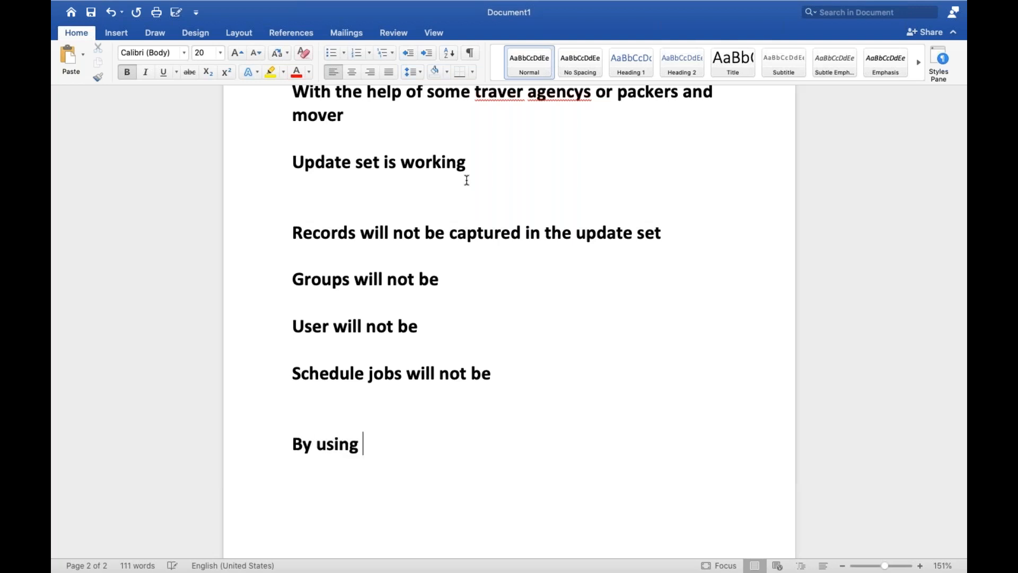
pyautogui.write('mls w')
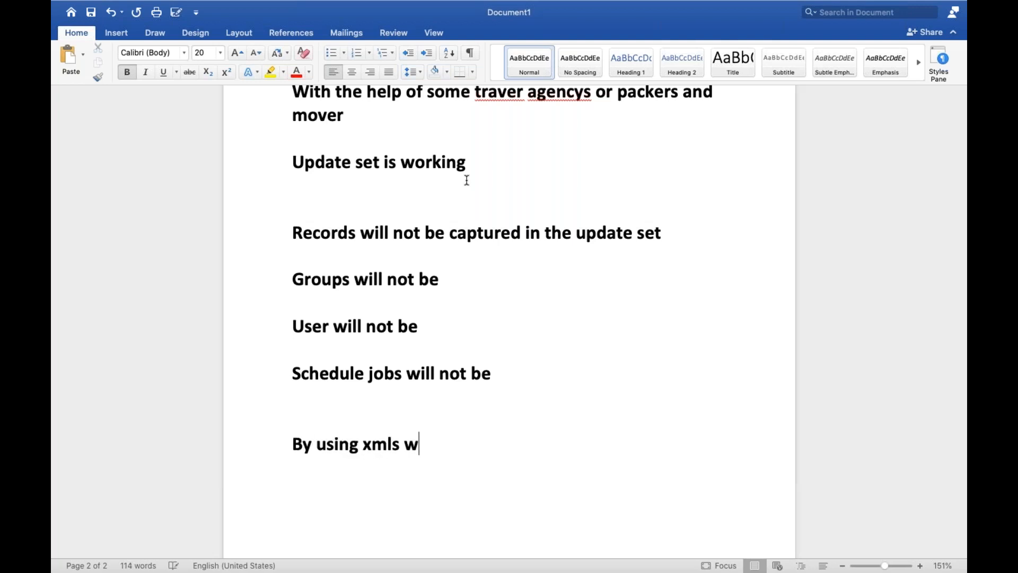
pyautogui.write('e can mo')
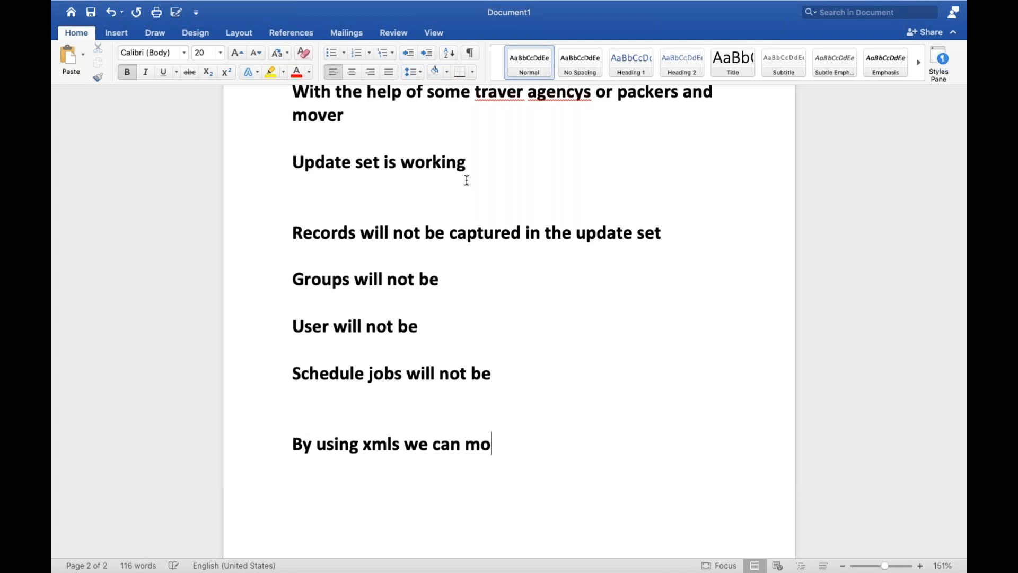
pyautogui.write('ve to anoth')
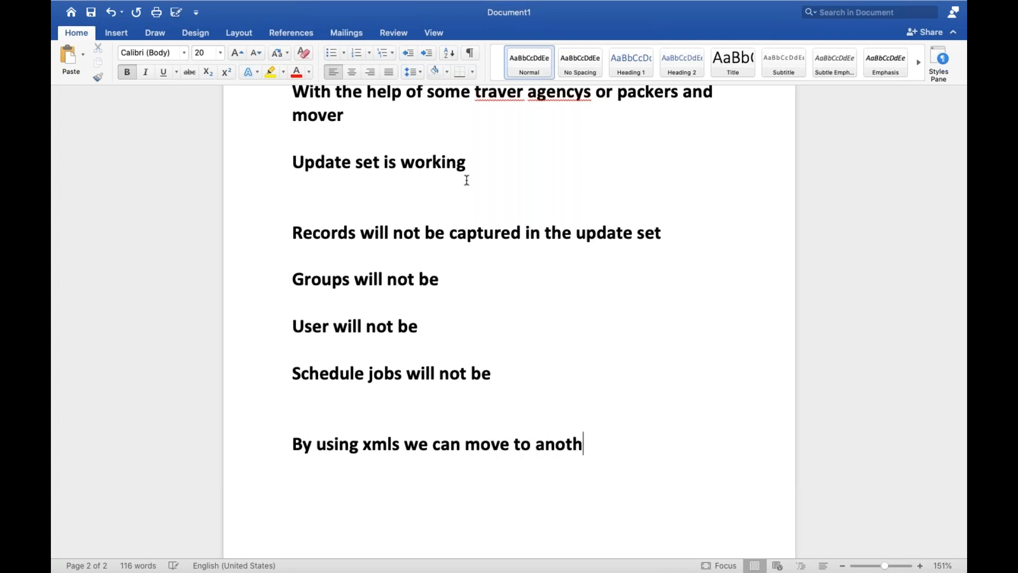
pyautogui.write('er isntance')
pyautogui.press('Return')
# Switch to the source ServiceNow instance, export the US Election Results list as XML and download the file.
pyautogui.hotkey('ctrl', 'Left')
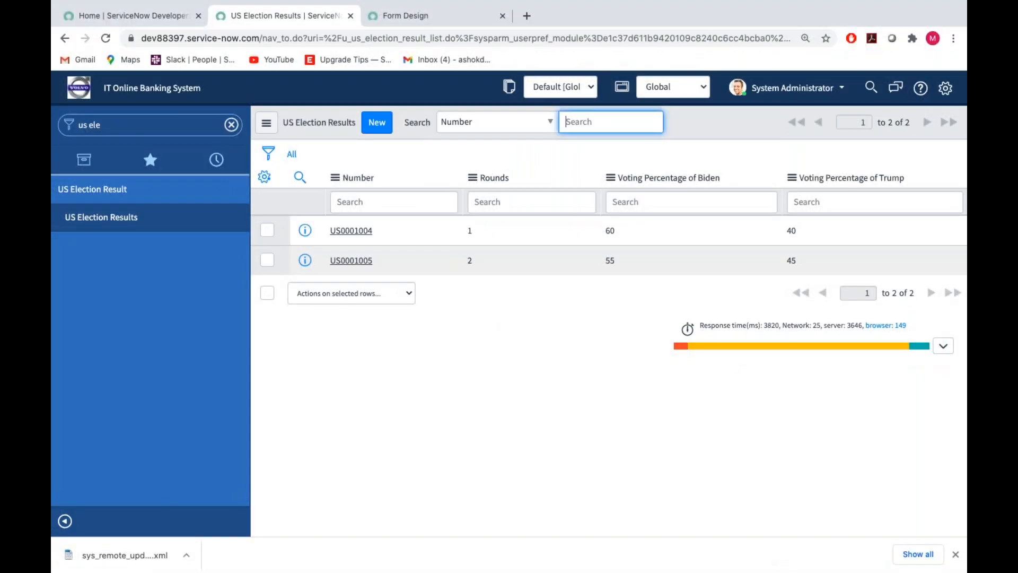
pyautogui.click(334, 177)
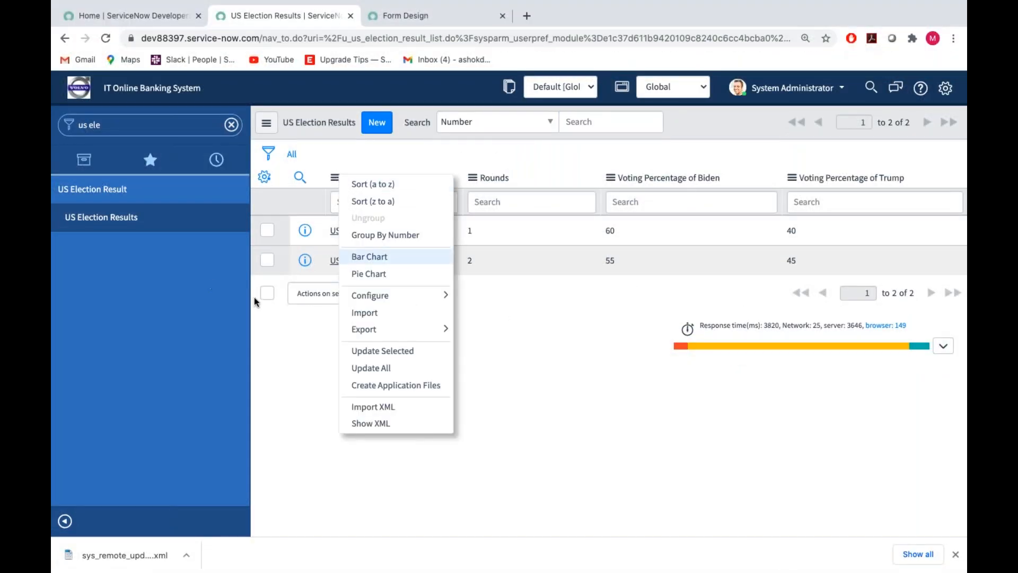
pyautogui.moveTo(448, 331)
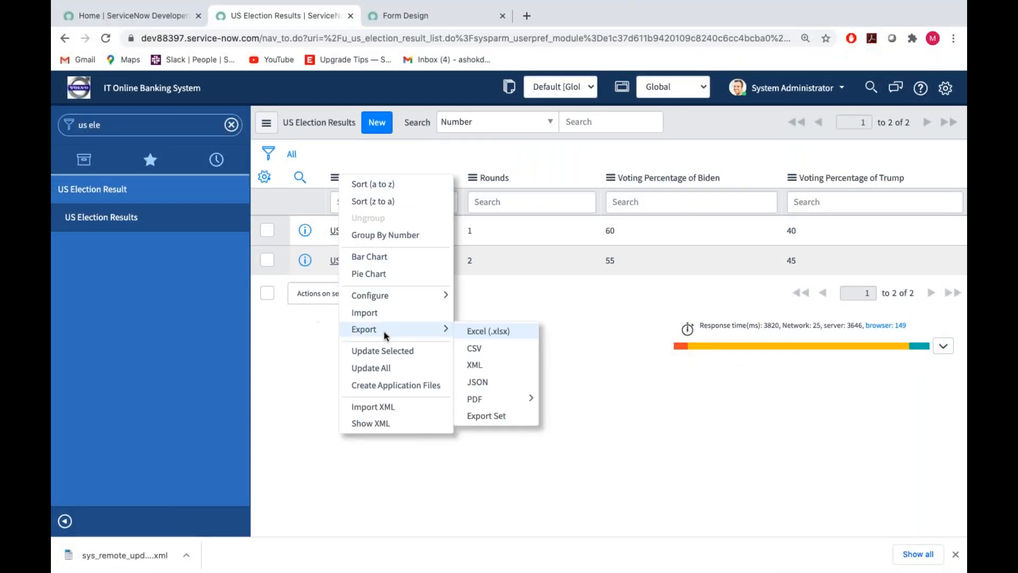
pyautogui.click(486, 366)
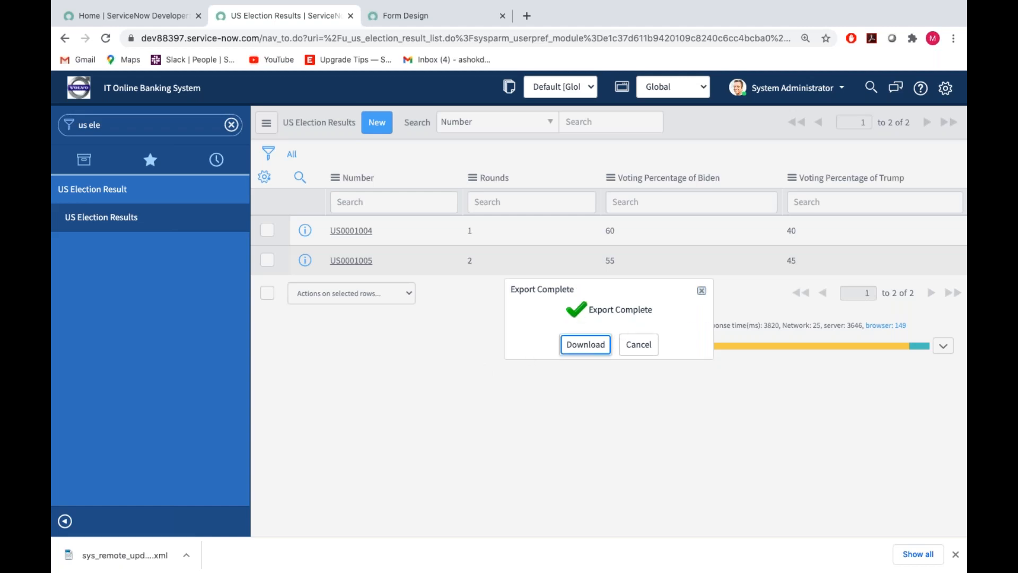
pyautogui.click(586, 345)
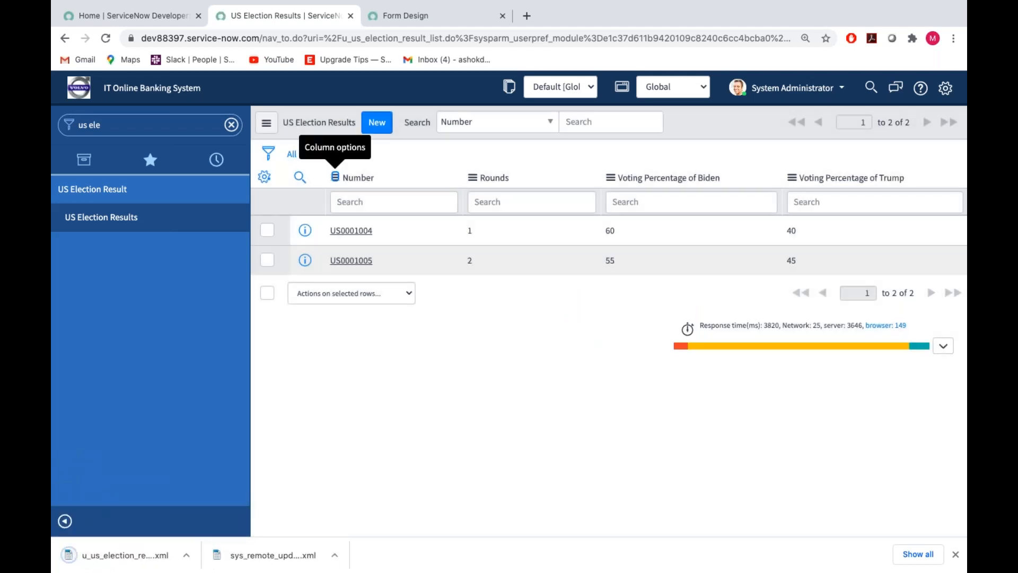
# Switch to the target instance and import u_us_election_result.xml from Downloads into its US Election Results list.
pyautogui.hotkey('ctrl', 'Right')
pyautogui.hotkey('ctrl', 'Right')
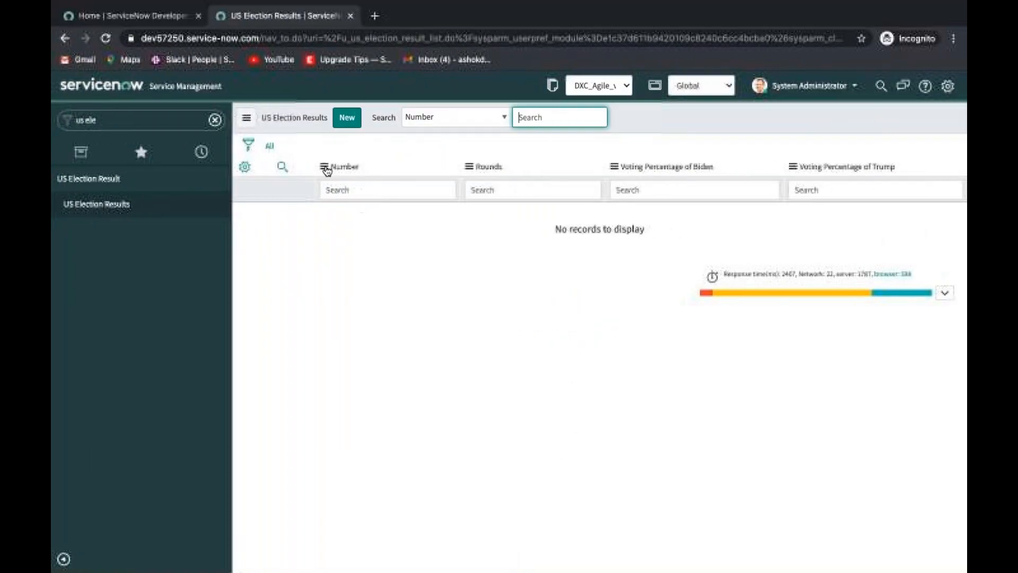
pyautogui.click(326, 168)
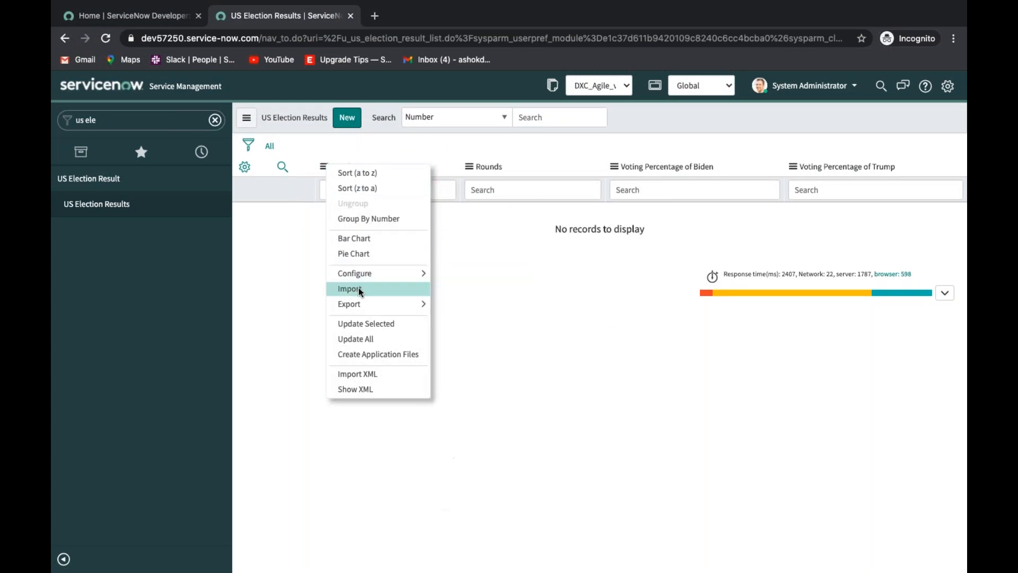
pyautogui.click(378, 374)
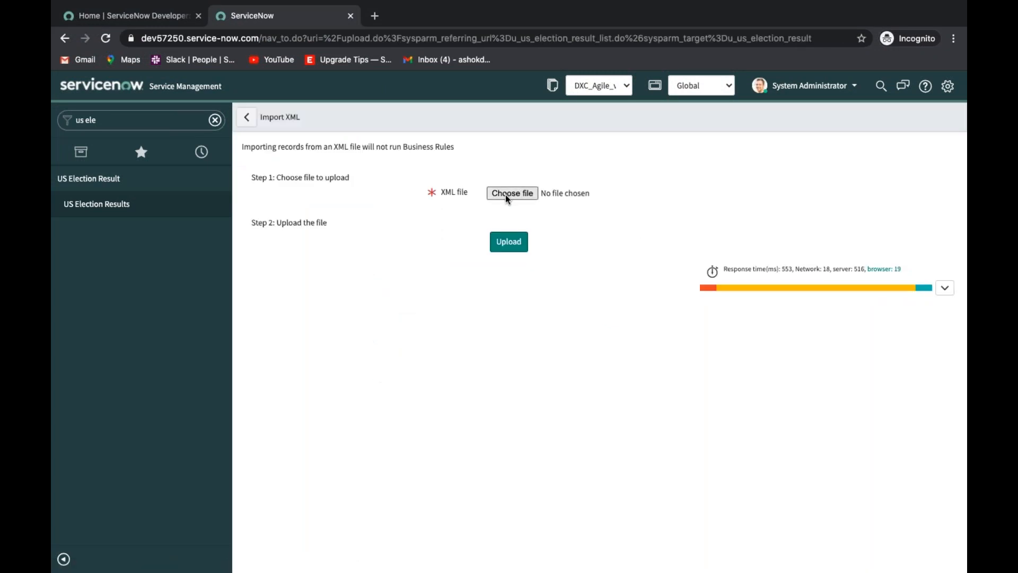
pyautogui.click(507, 194)
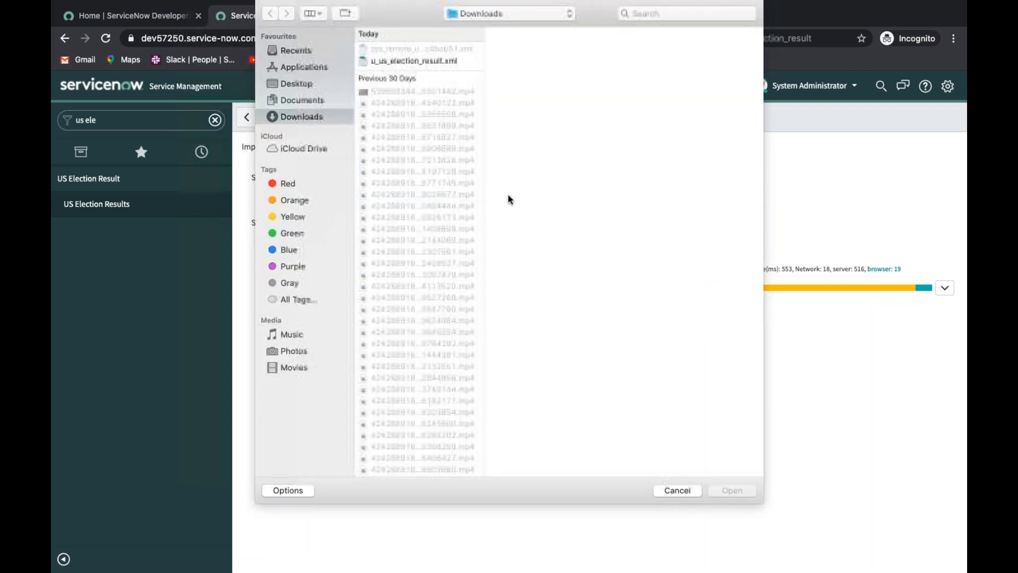
pyautogui.click(411, 61)
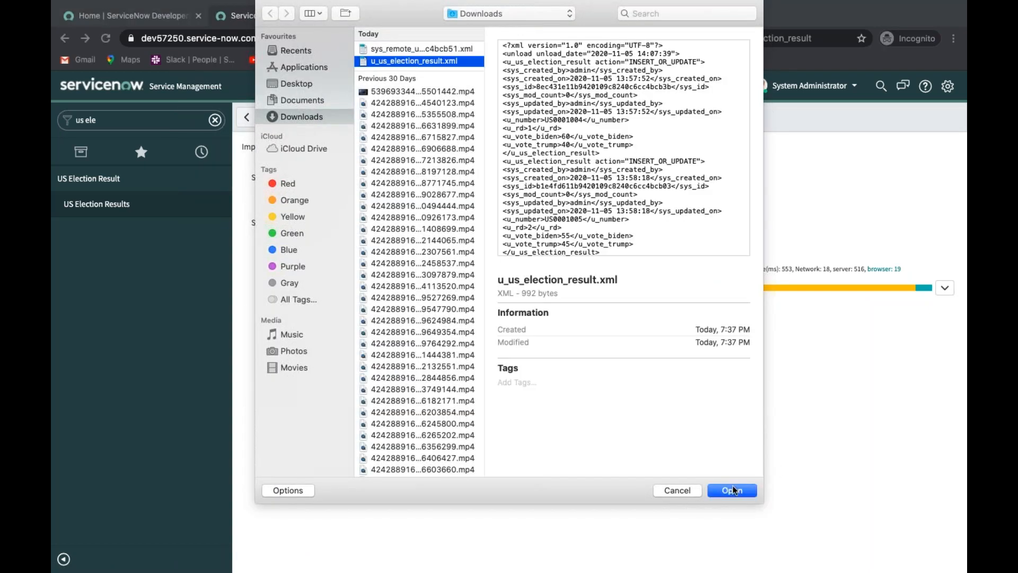
pyautogui.click(733, 489)
pyautogui.click(507, 243)
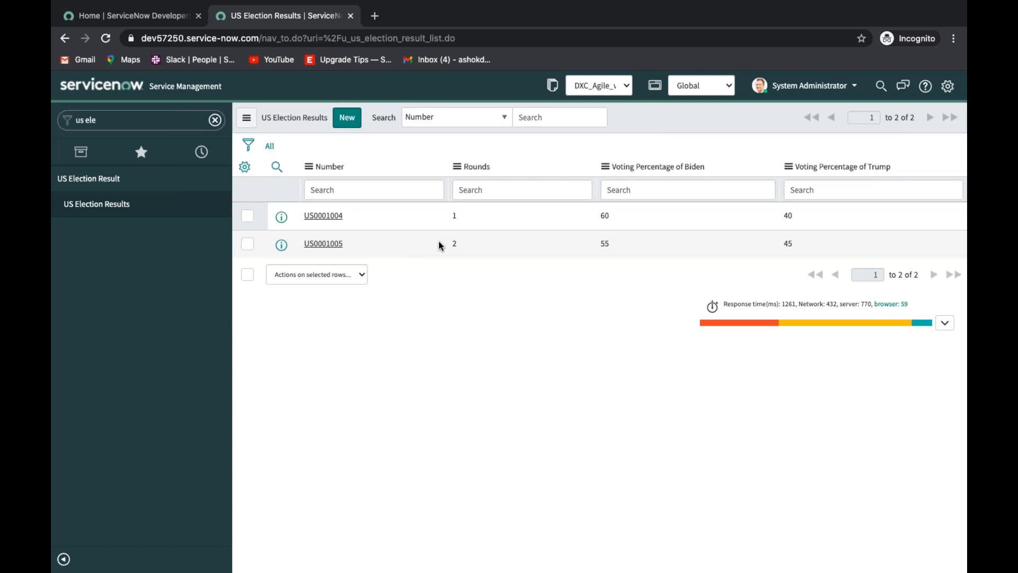
pyautogui.hotkey('ctrl', 'Left')
pyautogui.moveTo(120, 2)
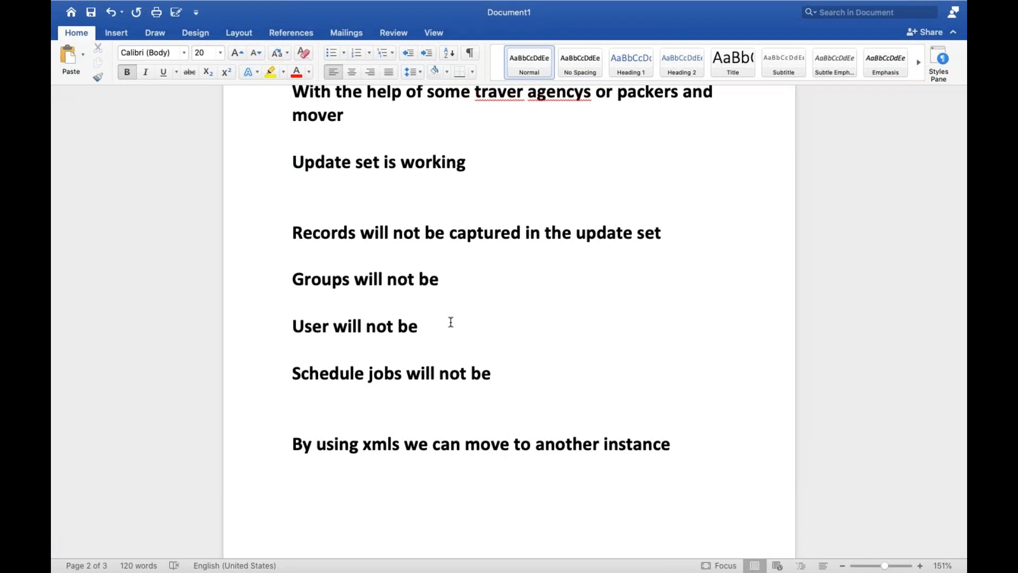
pyautogui.hotkey('ctrl', 'Left')
pyautogui.hotkey('ctrl', 'Left')
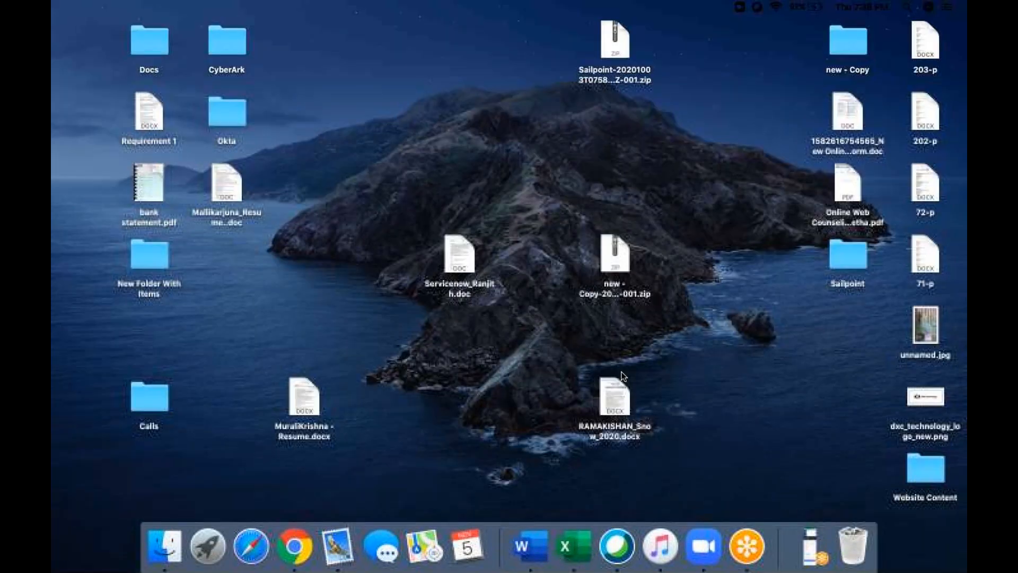
pyautogui.click(807, 534)
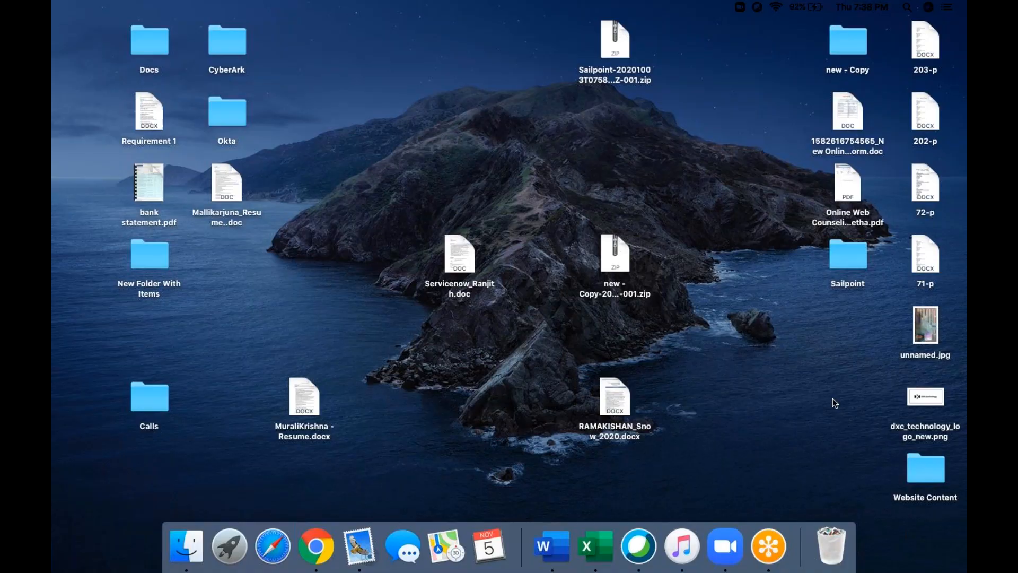
pyautogui.hotkey('ctrl', 'Right')
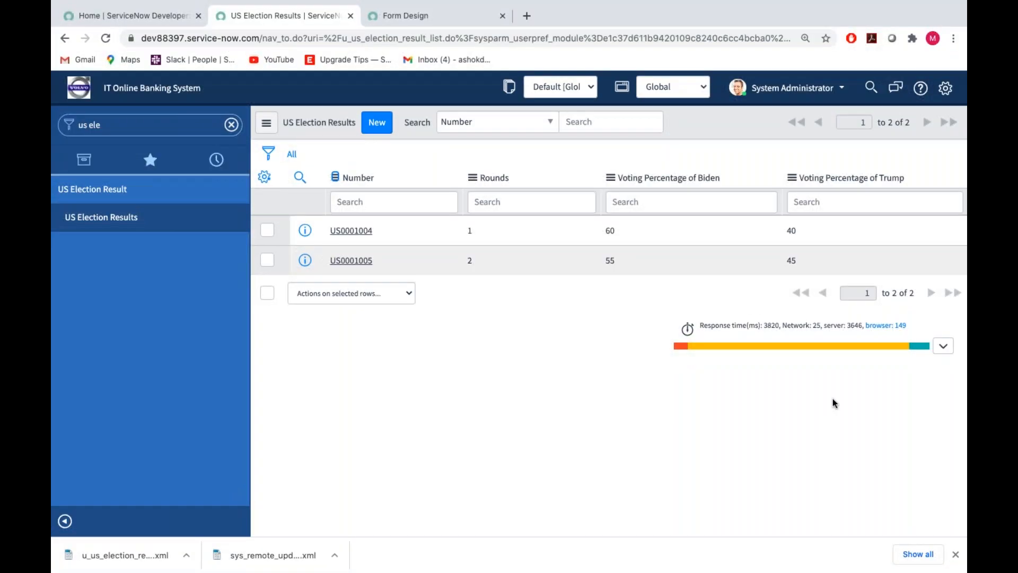